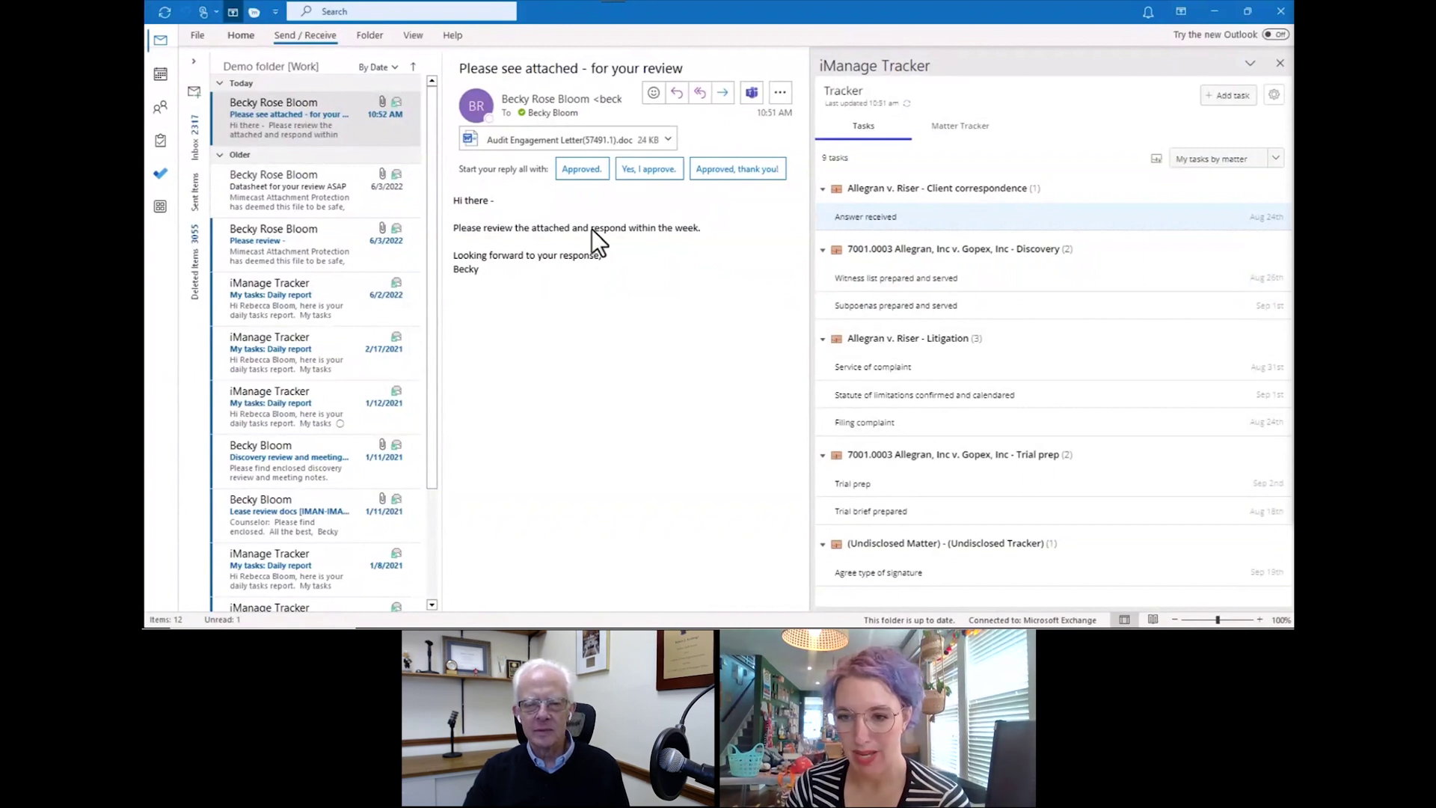
File four emails as tracker tasks: Datasheet and Please review under Client correspondence, daily report under Discovery.
drag(591, 229, 872, 199)
drag(314, 190, 922, 257)
drag(314, 240, 987, 212)
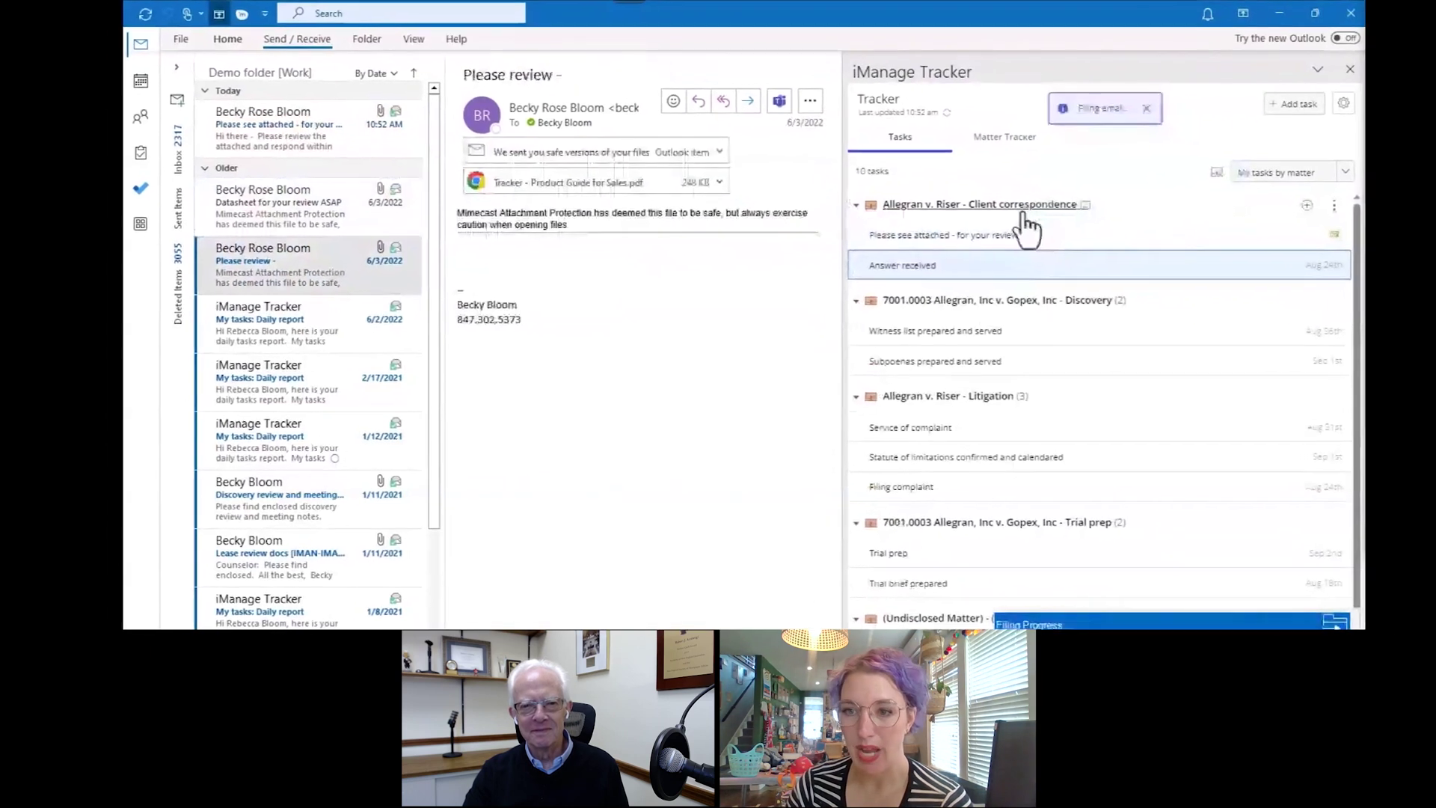
click(323, 304)
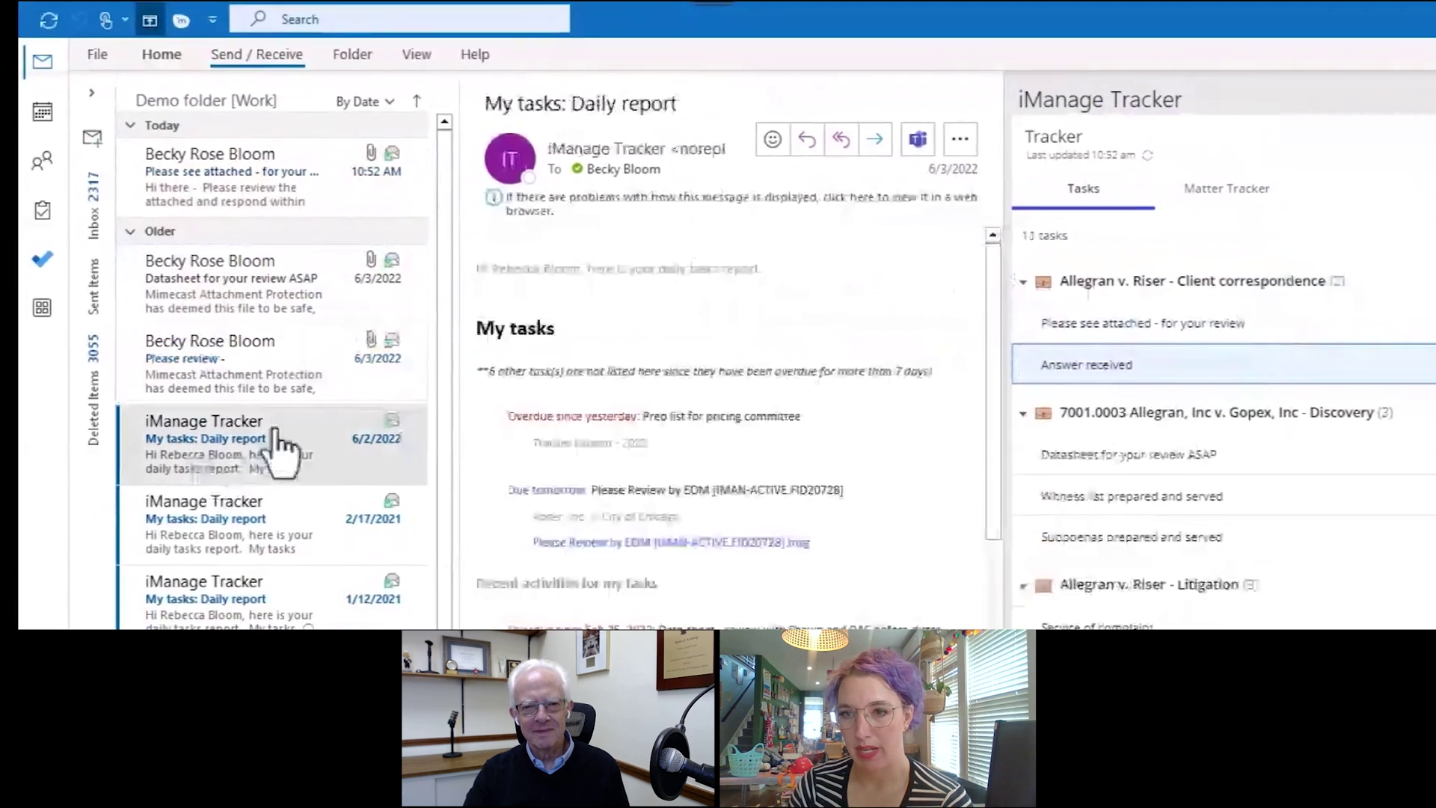
drag(281, 448, 1254, 445)
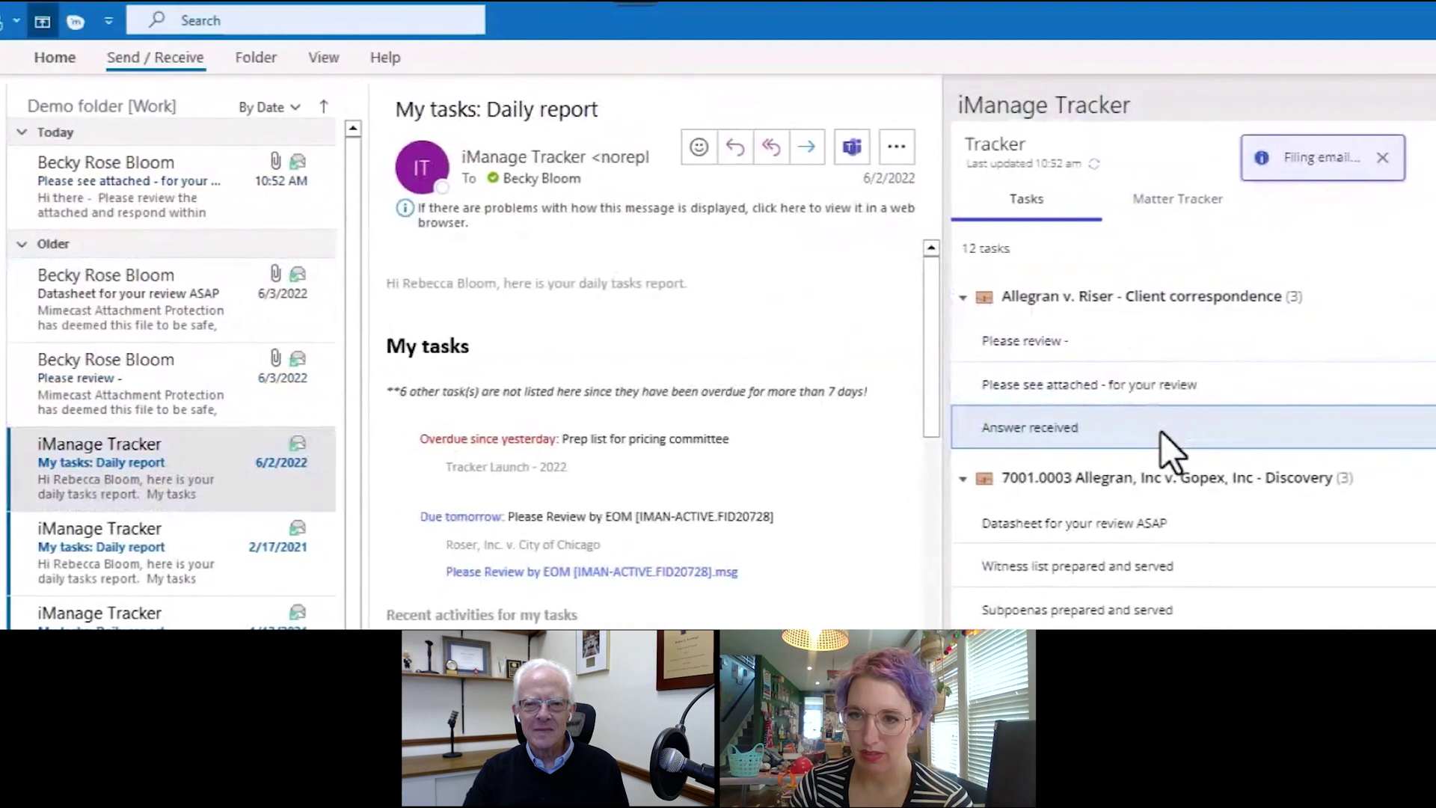
Make the Please see attached task due 8/24/2023, In review, with the note 'Follow up ASAP'.
click(993, 383)
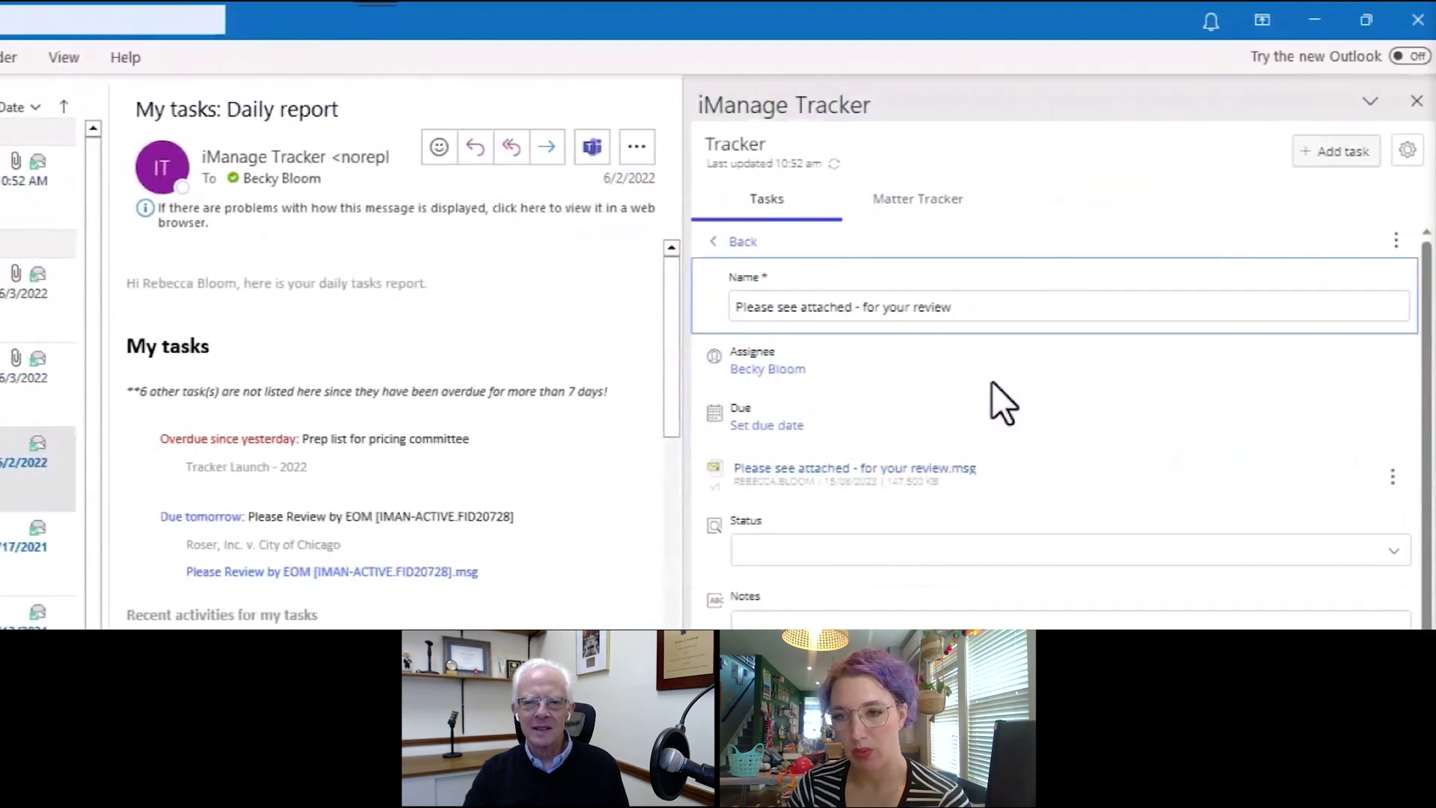
click(776, 428)
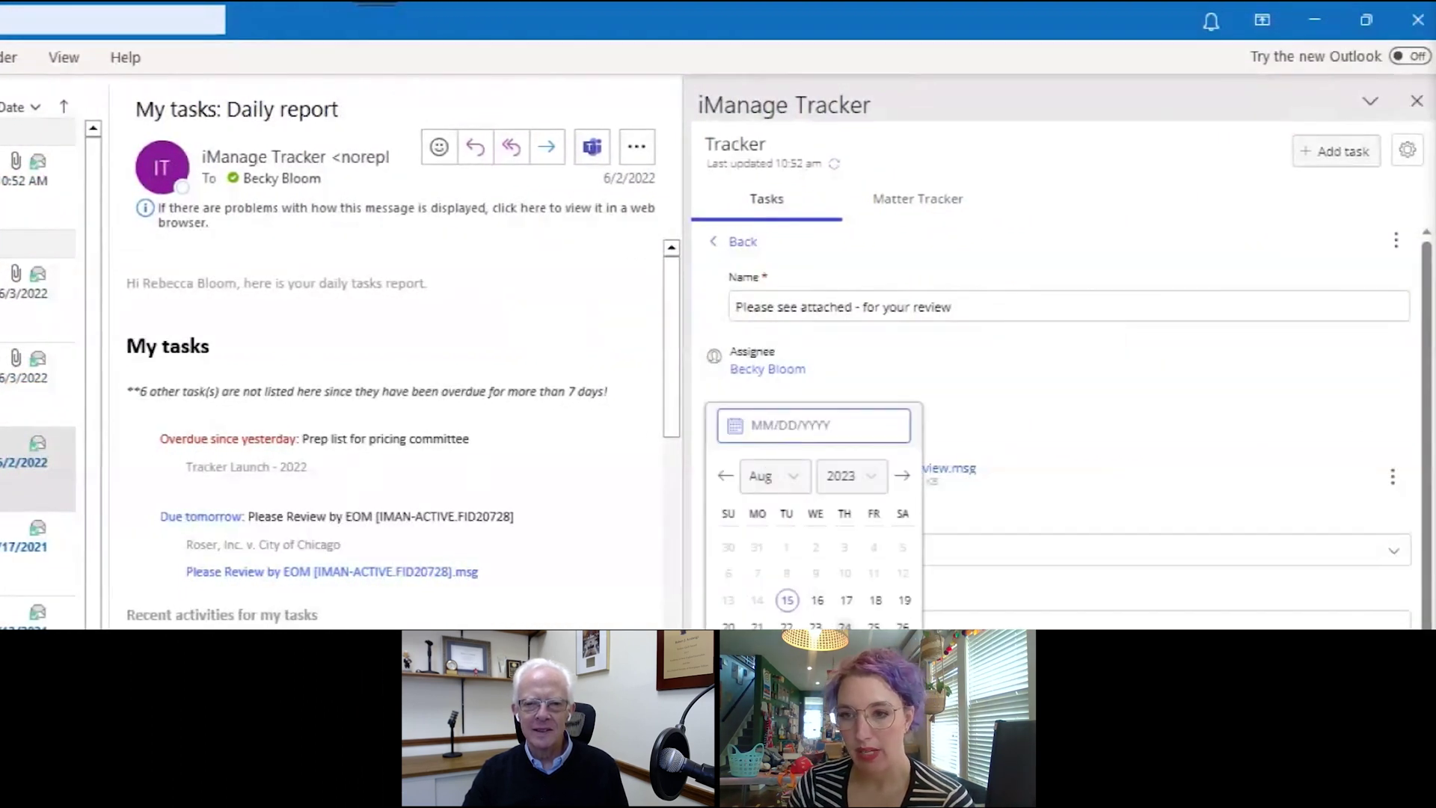
click(844, 625)
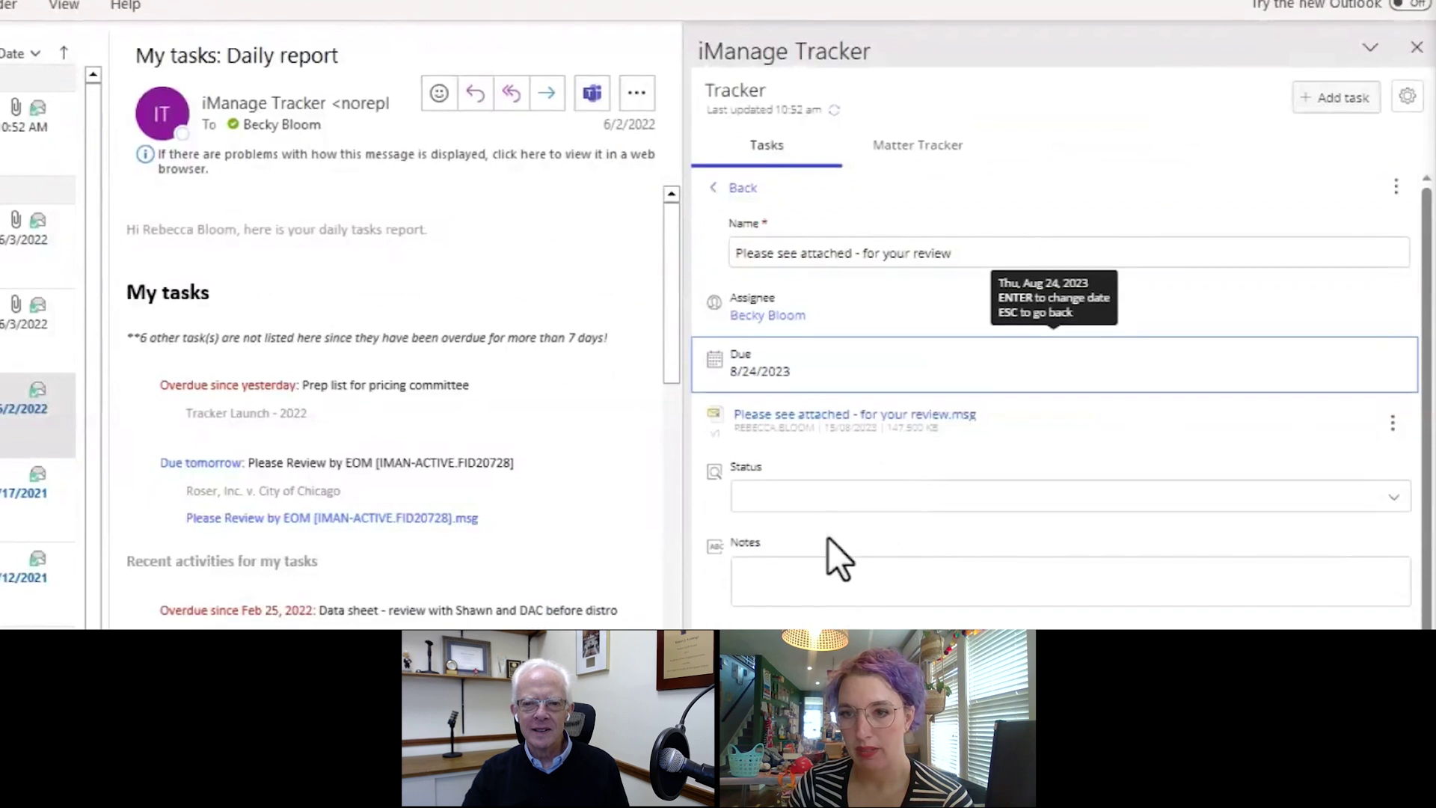
click(811, 499)
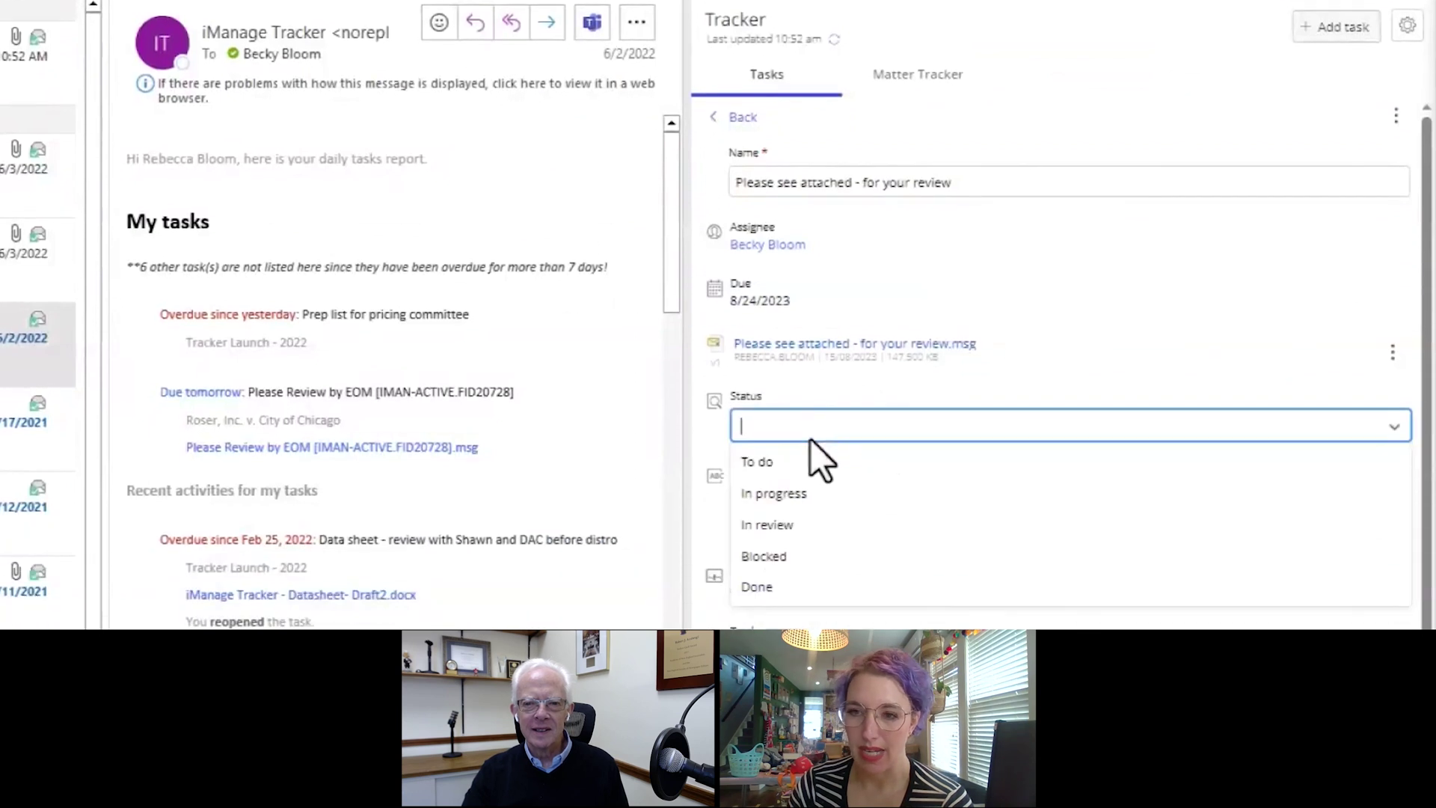
click(805, 596)
click(805, 461)
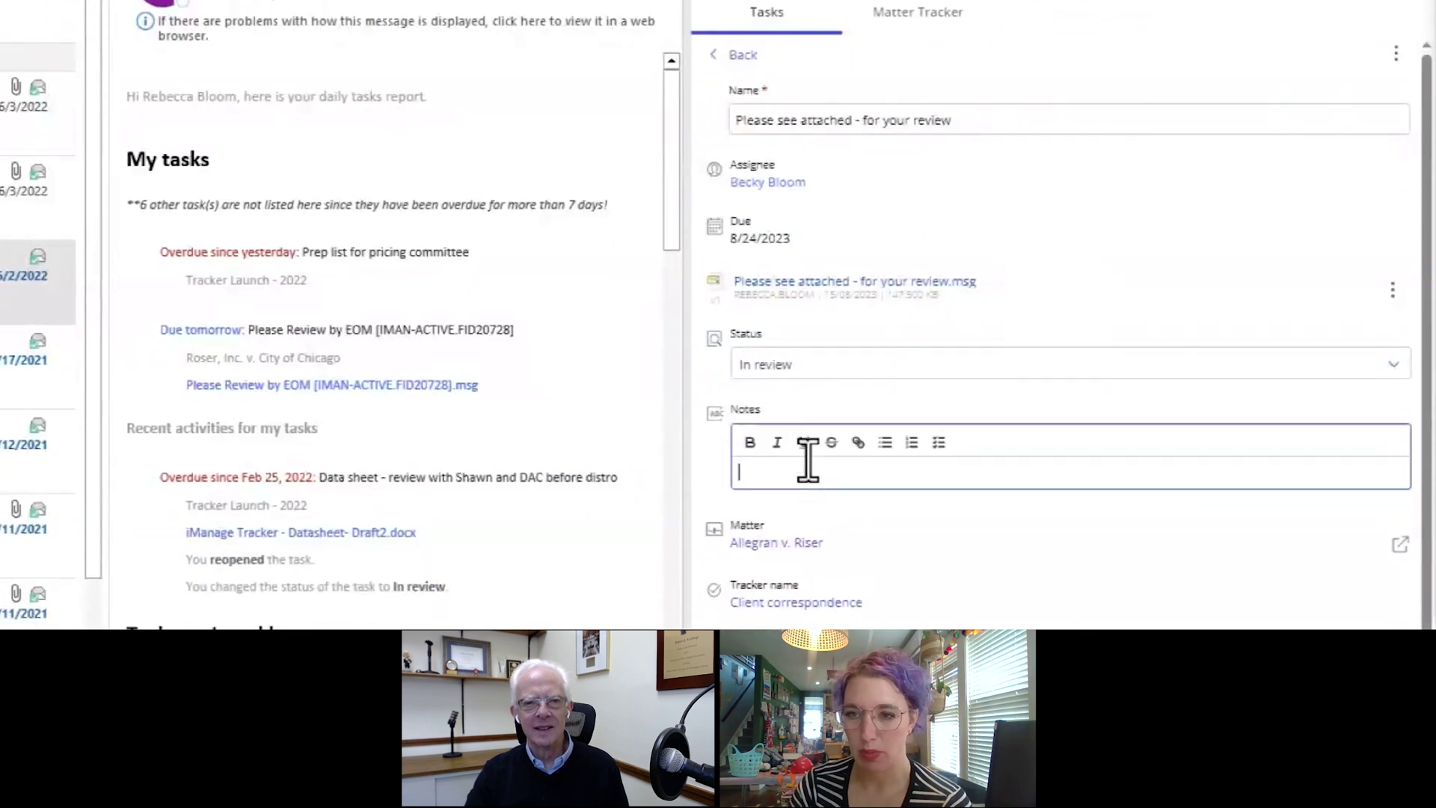
text(Follow up ASAP)
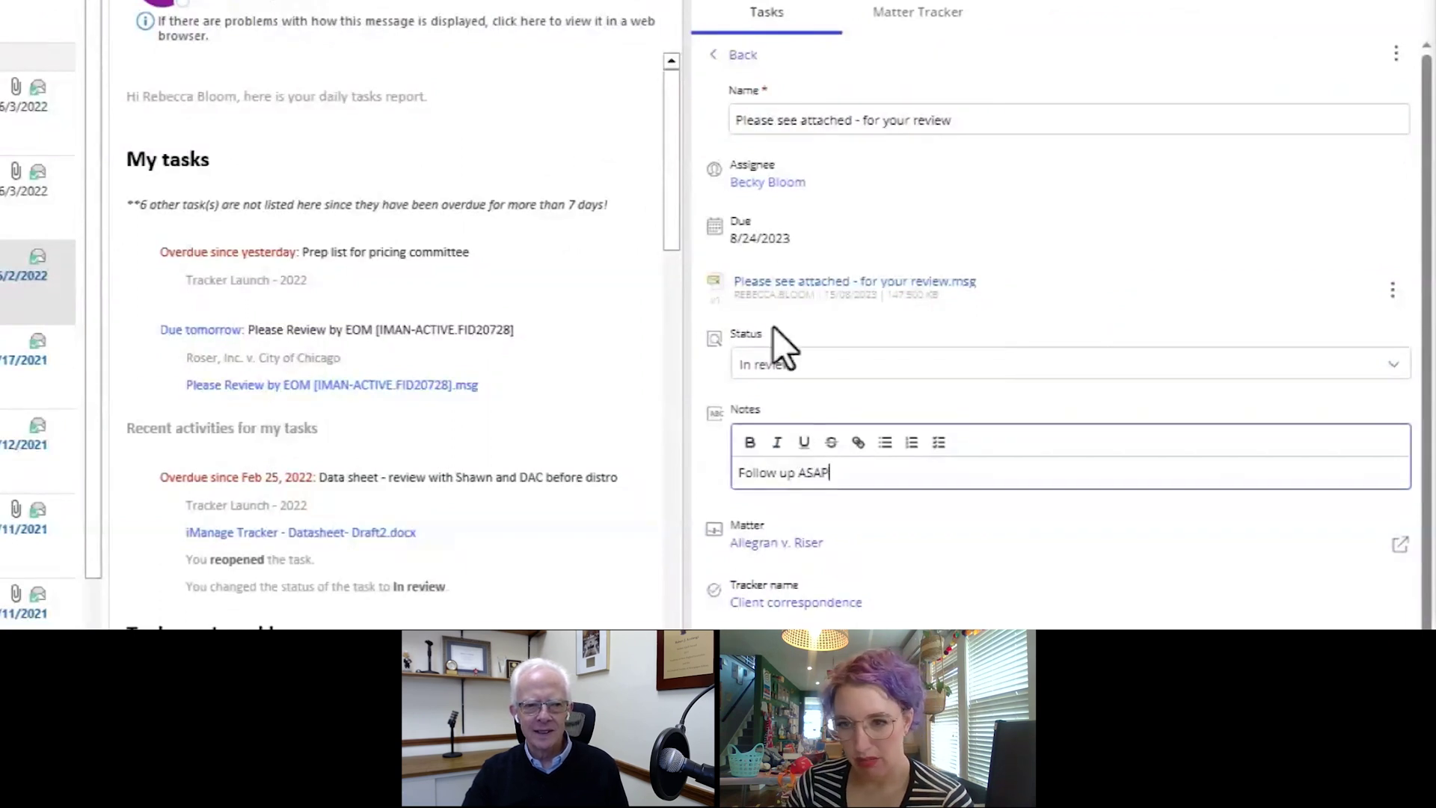
click(741, 55)
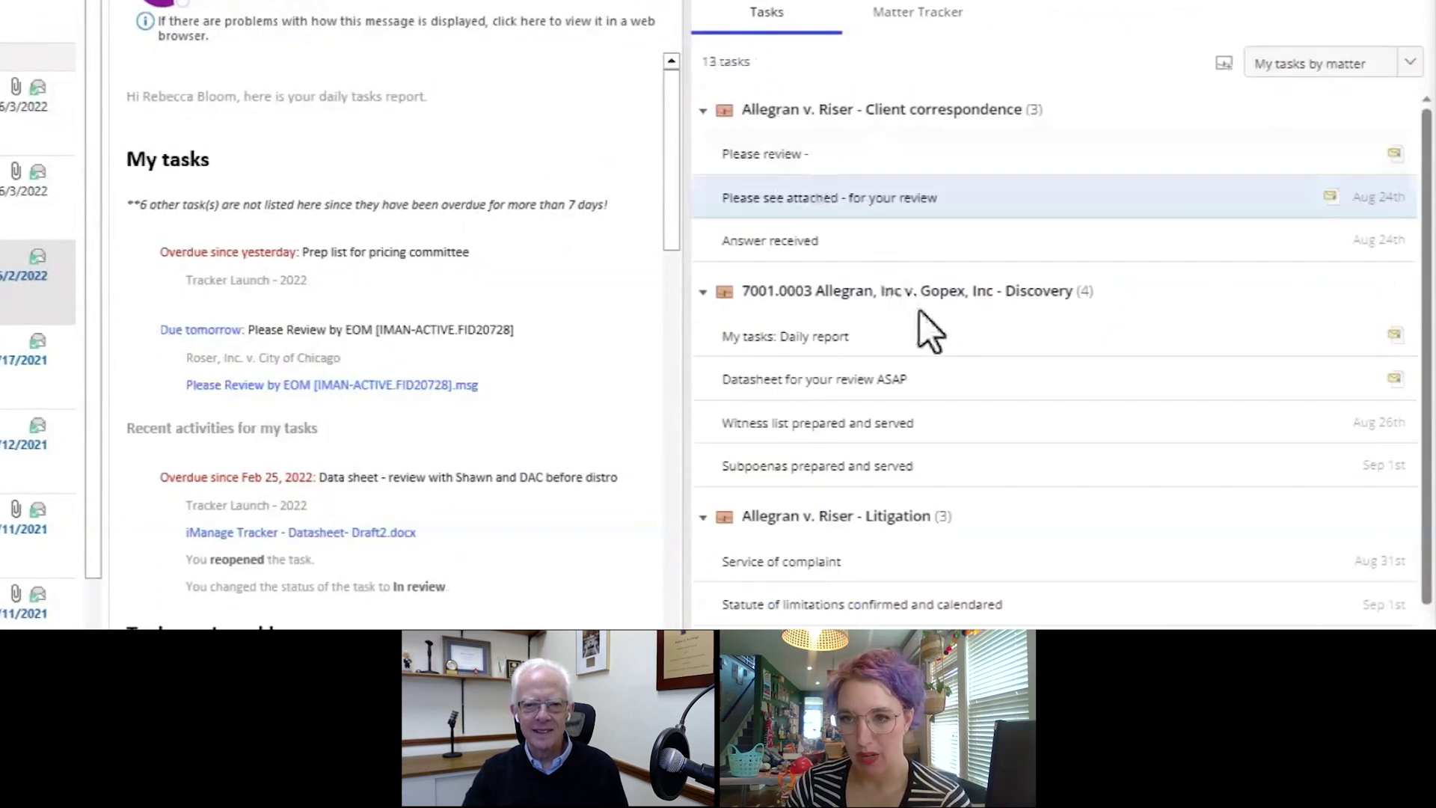
Mark the Datasheet task Blocked with the note 'Need additional information from client'.
click(986, 379)
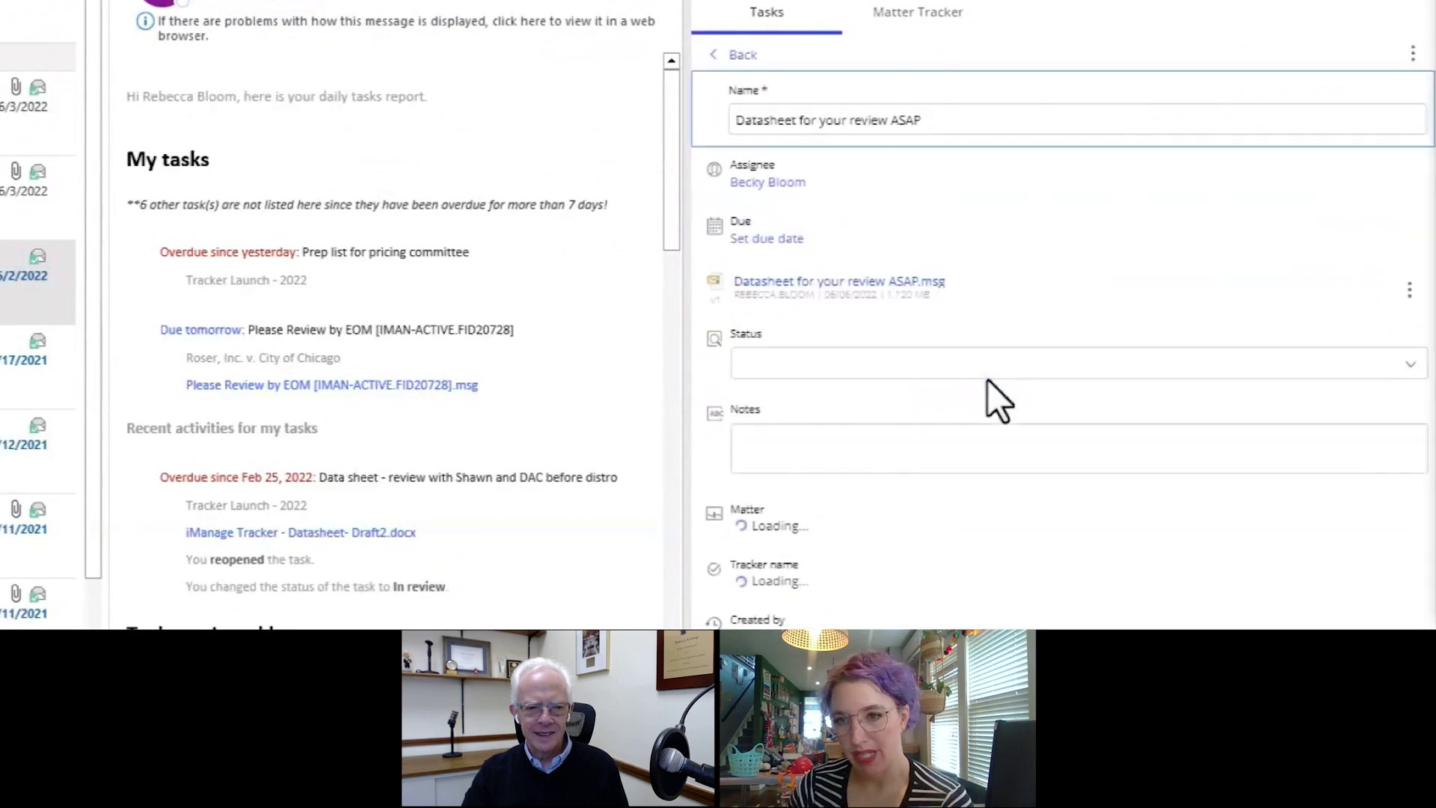
click(962, 370)
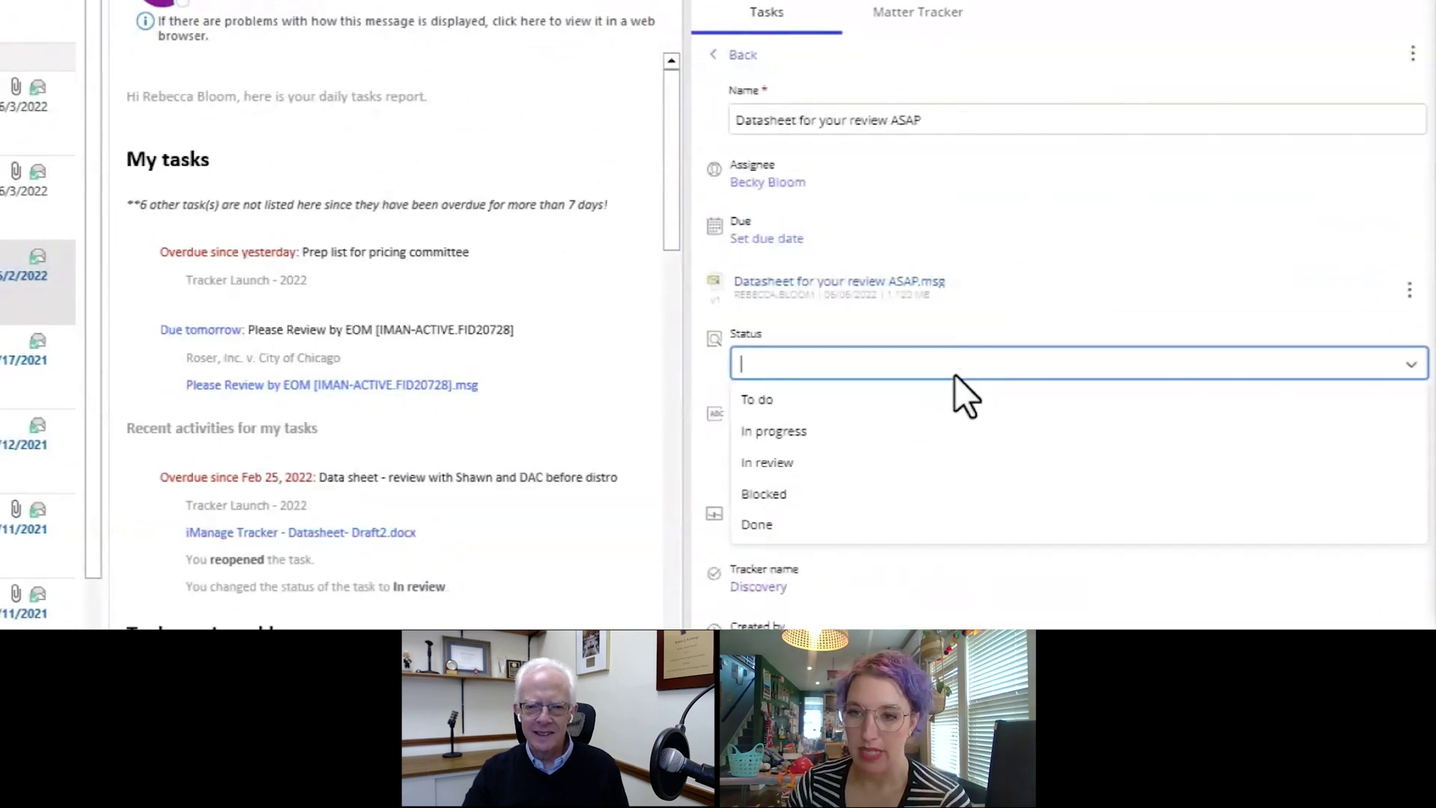
click(832, 489)
click(826, 458)
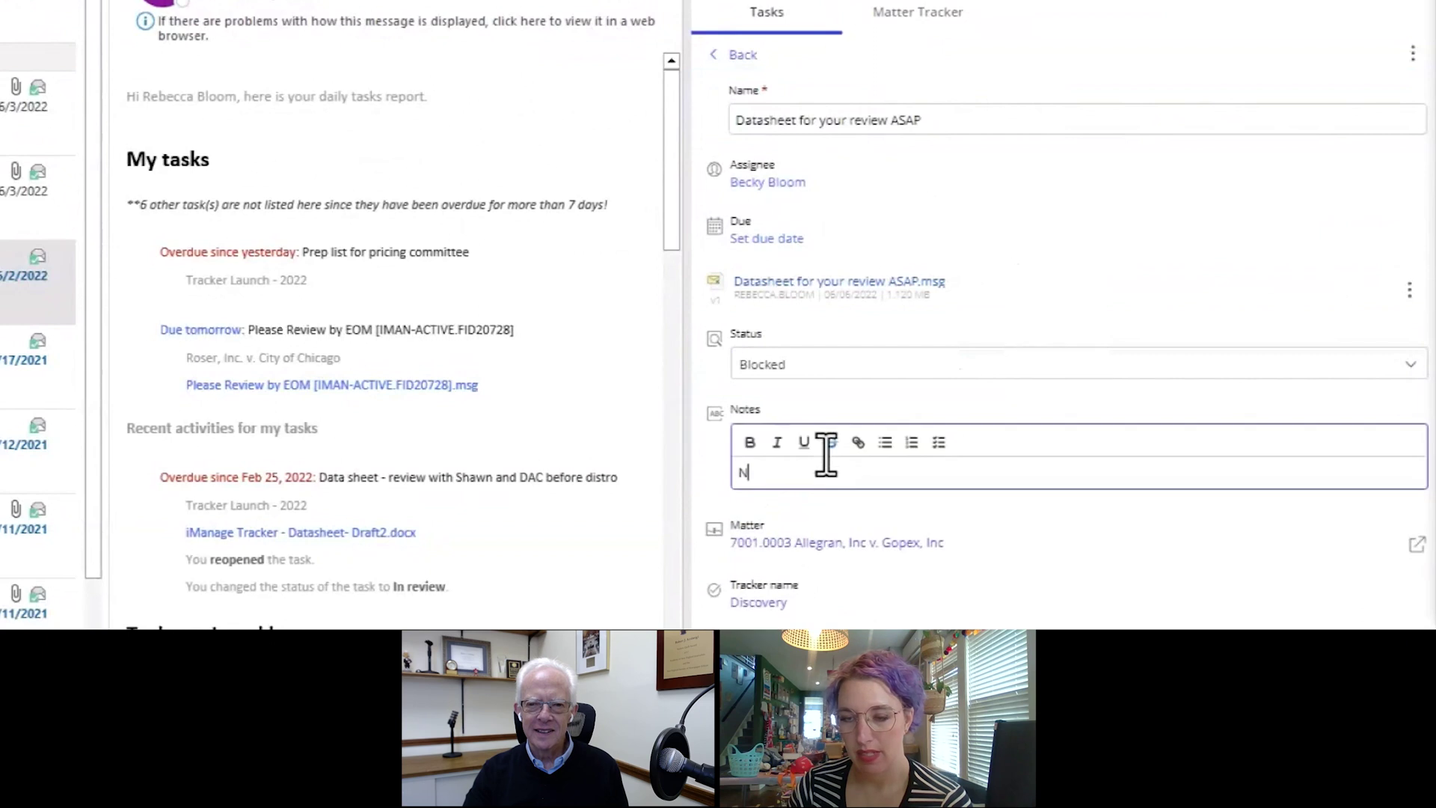
text(Need additio)
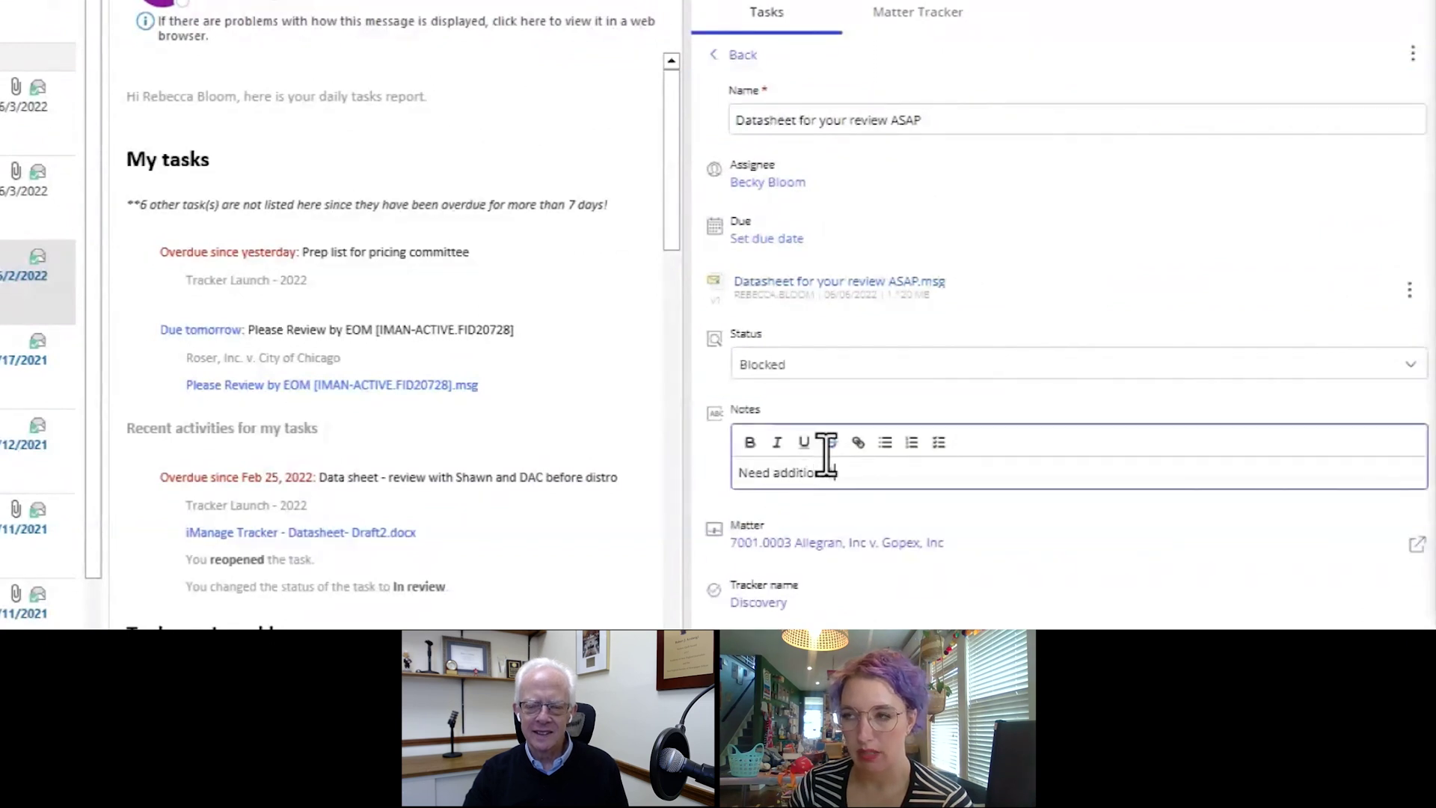
text(nal information from client)
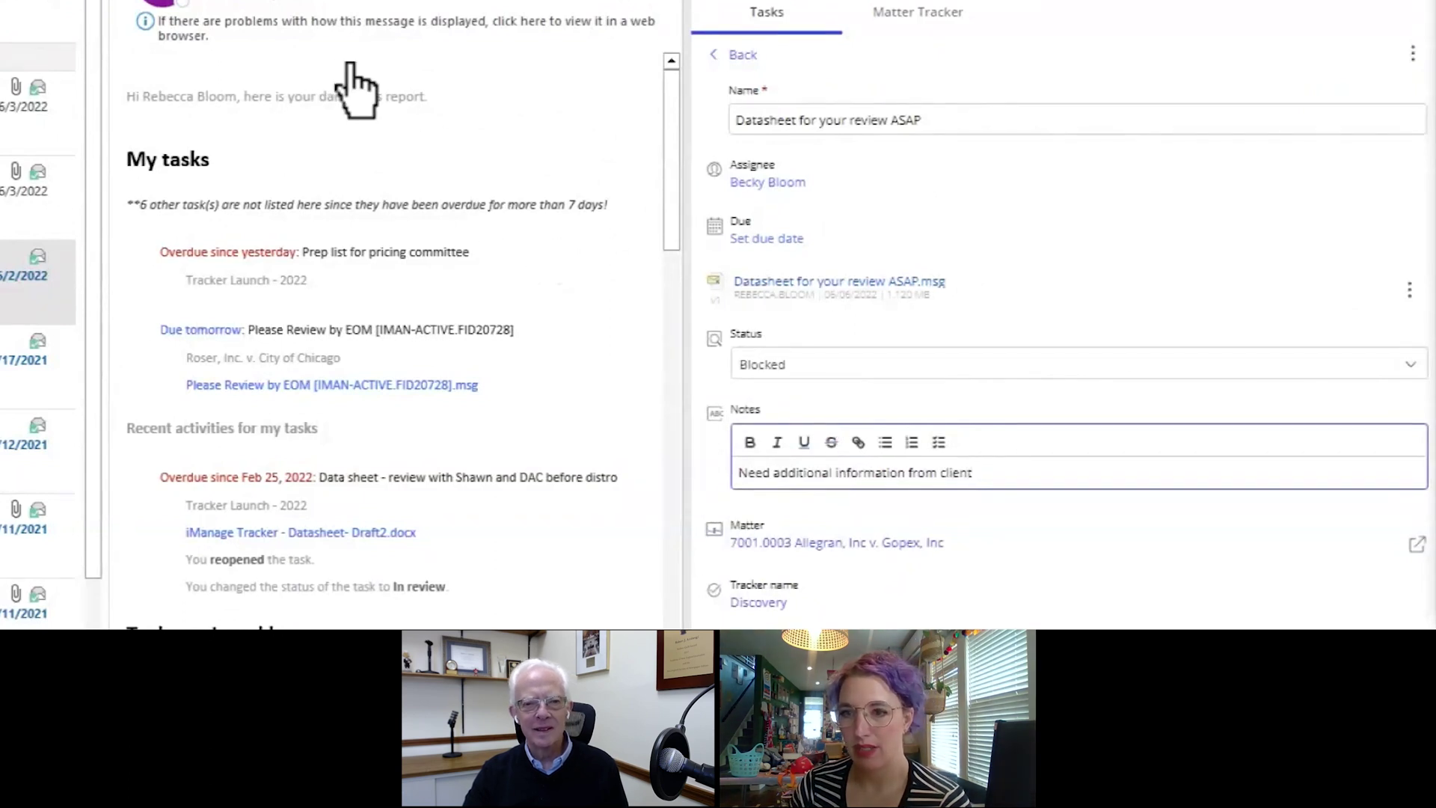
click(712, 57)
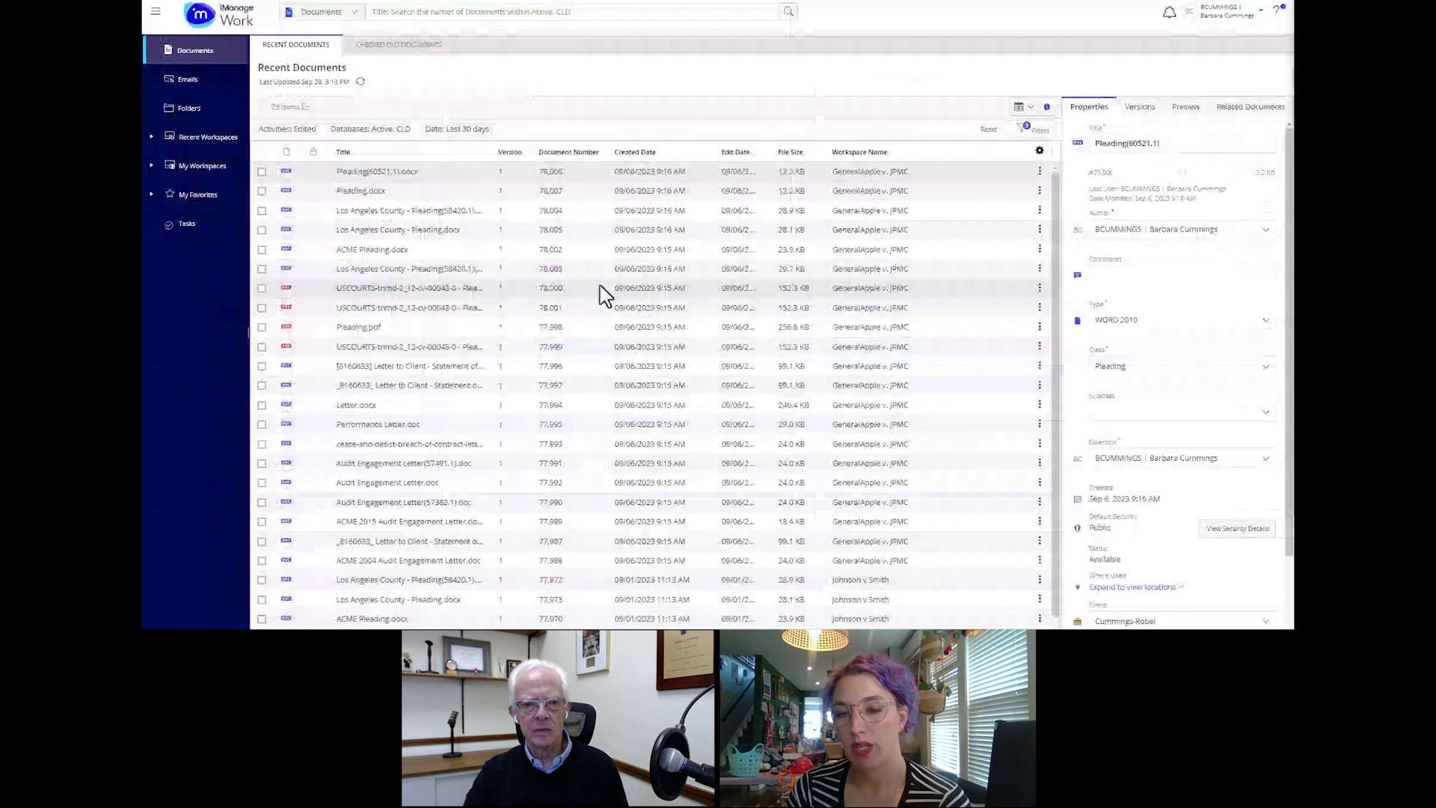
Show the Tasks page and expand the Johnson v Smith, Briggs v. Prince Finance and Sherman litigation groups.
click(205, 226)
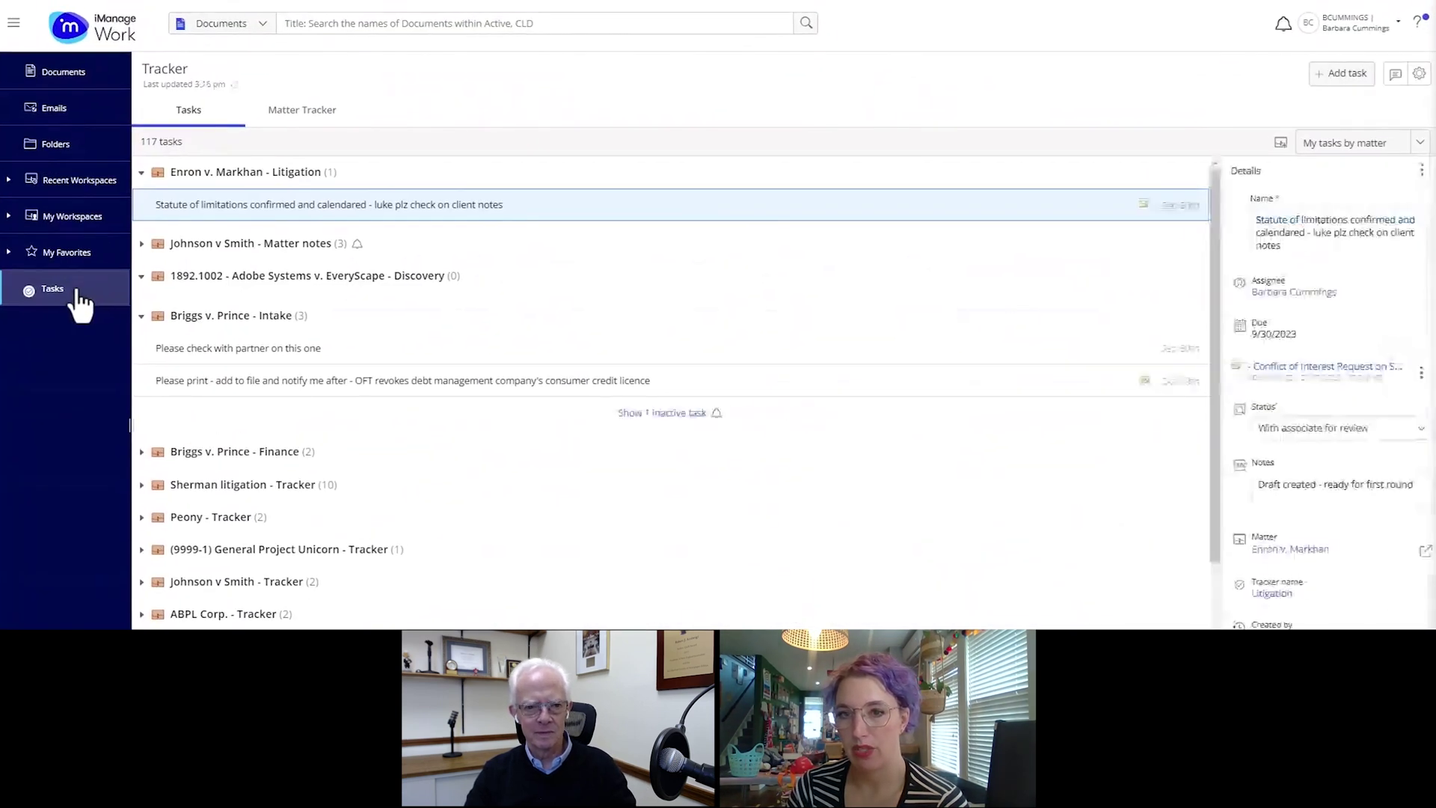
click(141, 245)
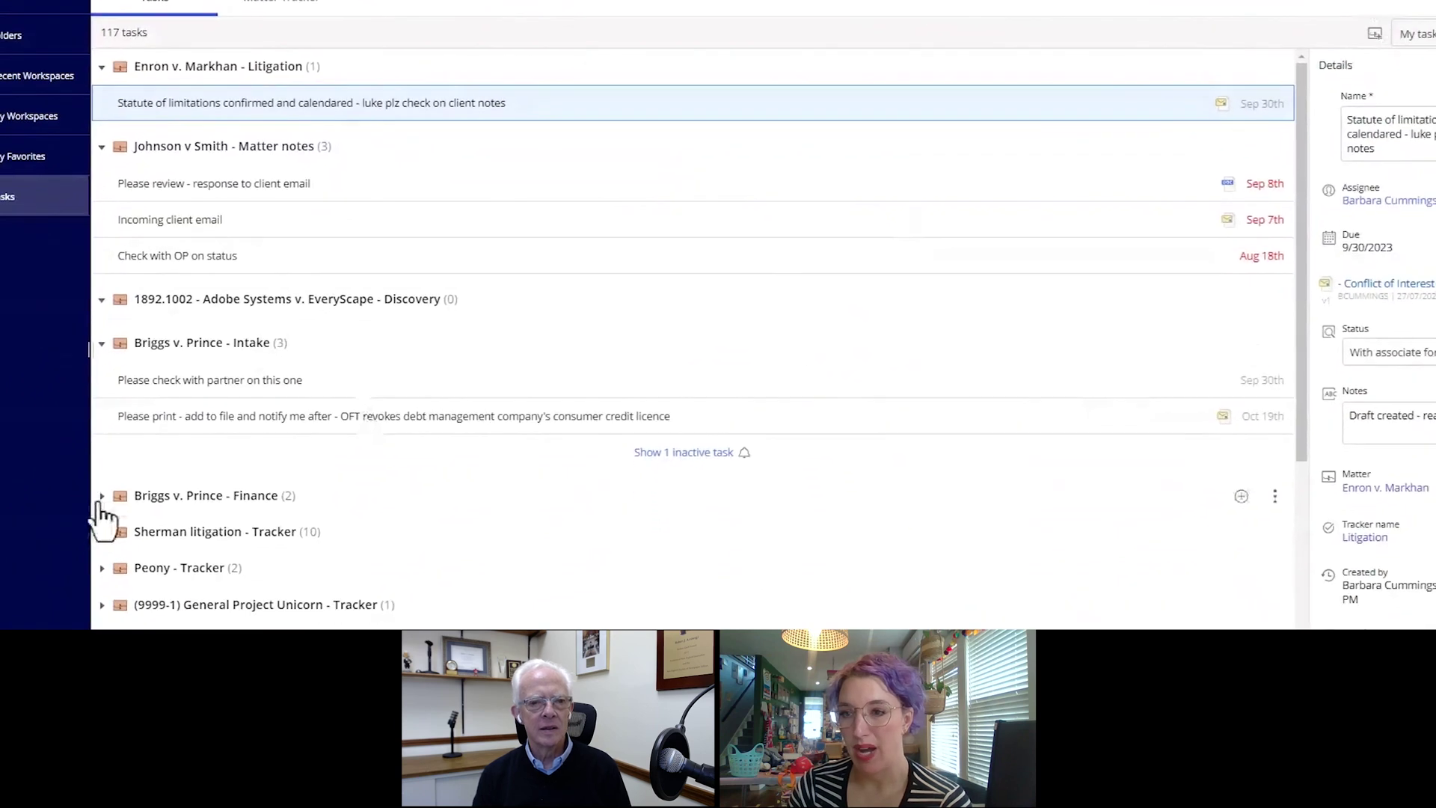
click(102, 496)
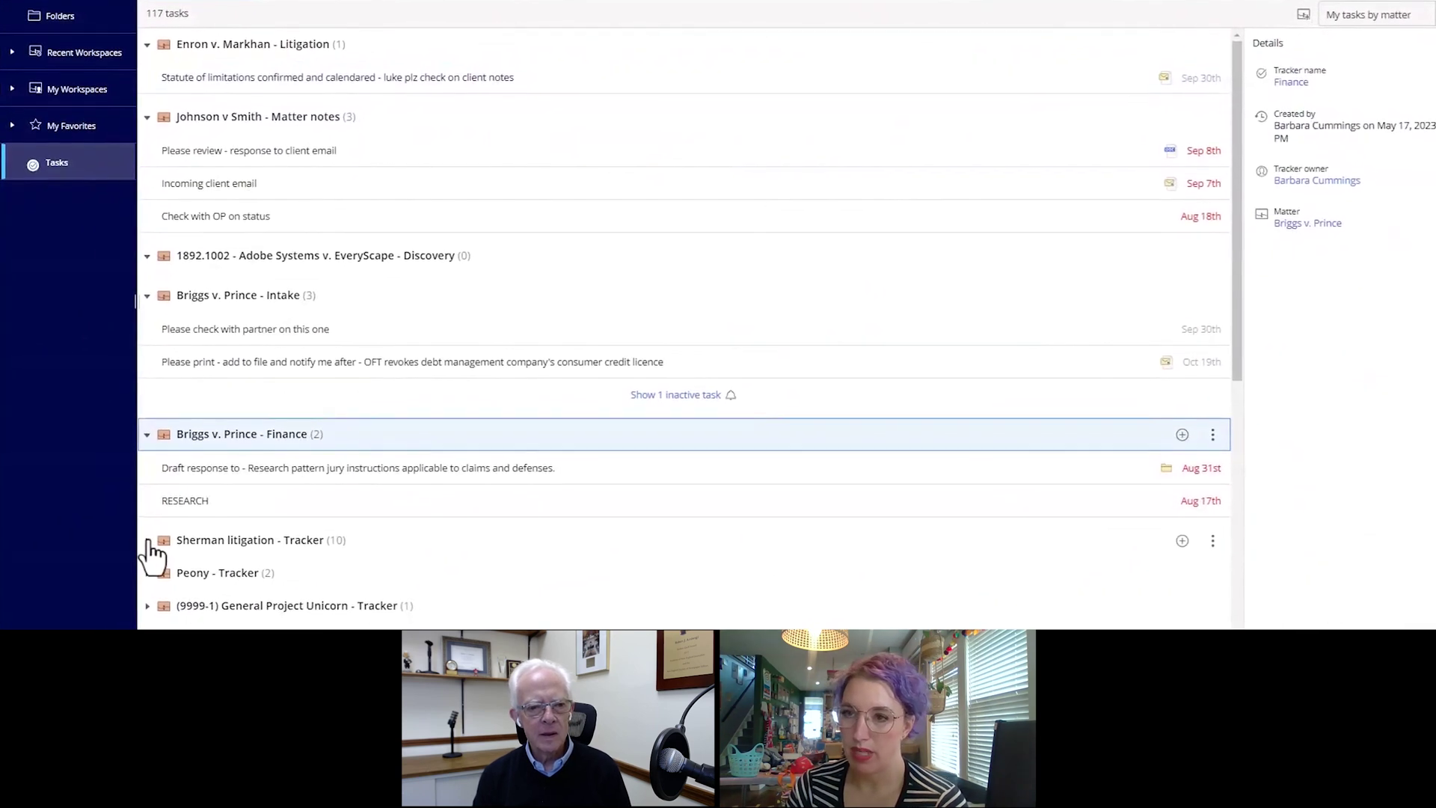
click(149, 540)
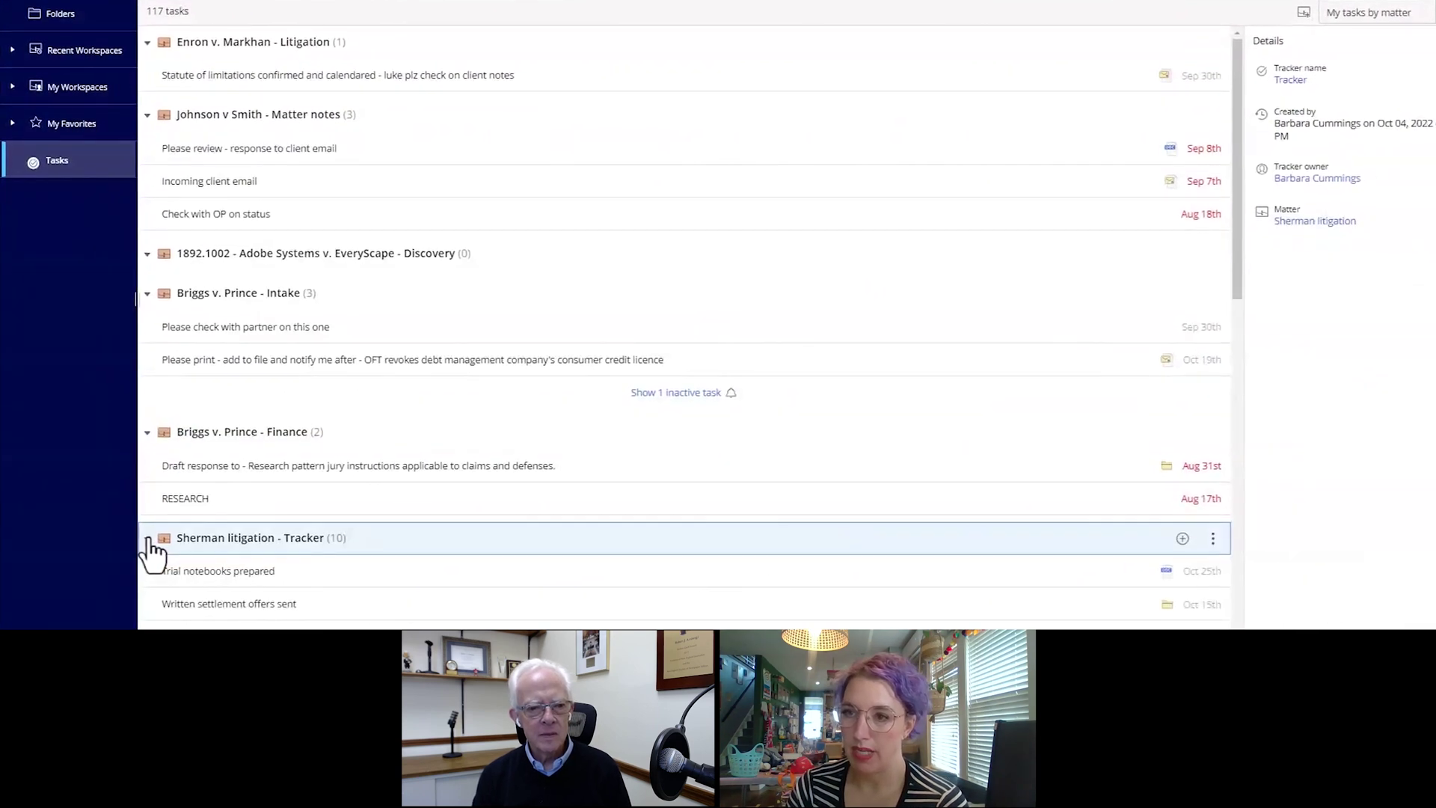
Make the client-email review task due October 18 and add the note 'Running late here so please turn around quickly'.
click(1125, 147)
click(1352, 185)
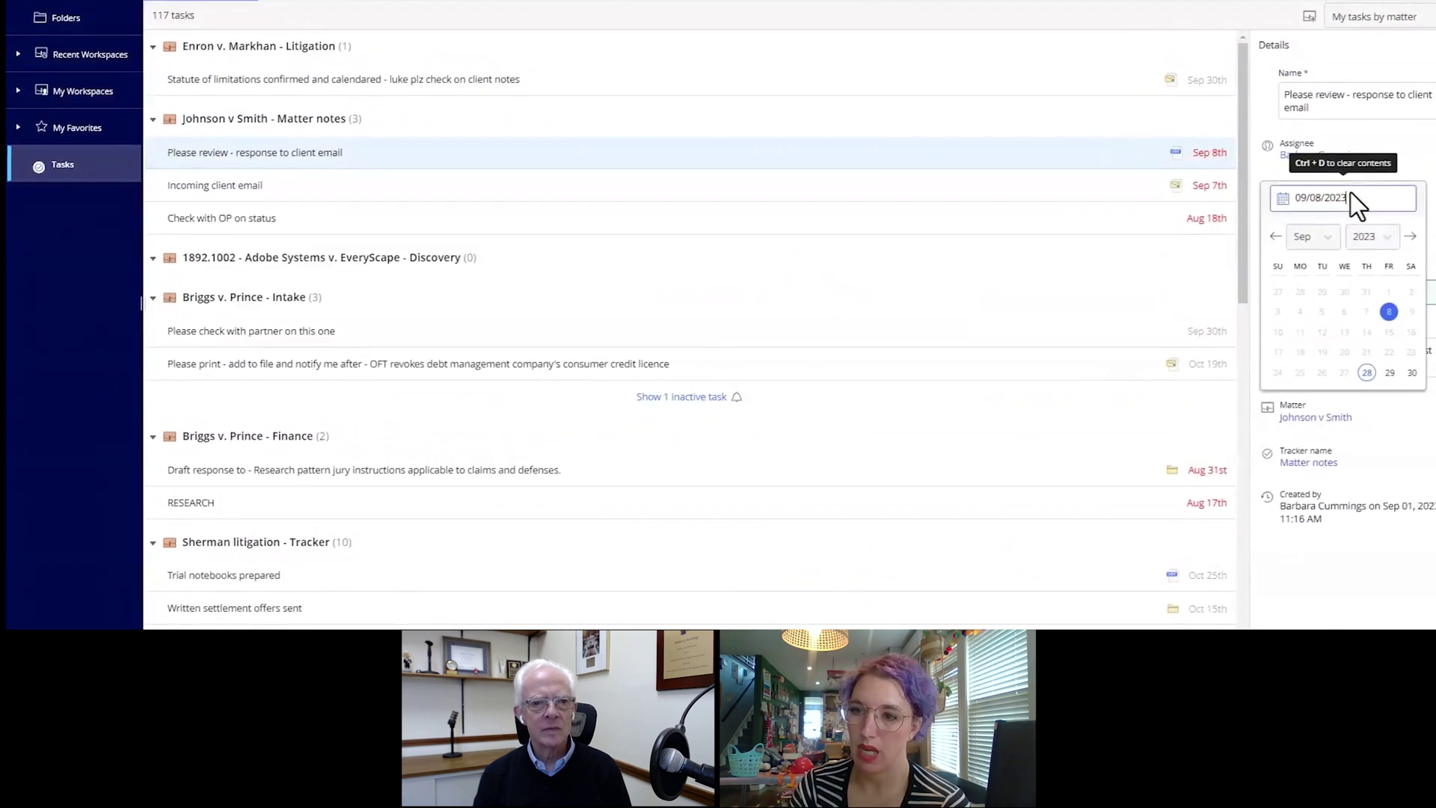
click(1307, 235)
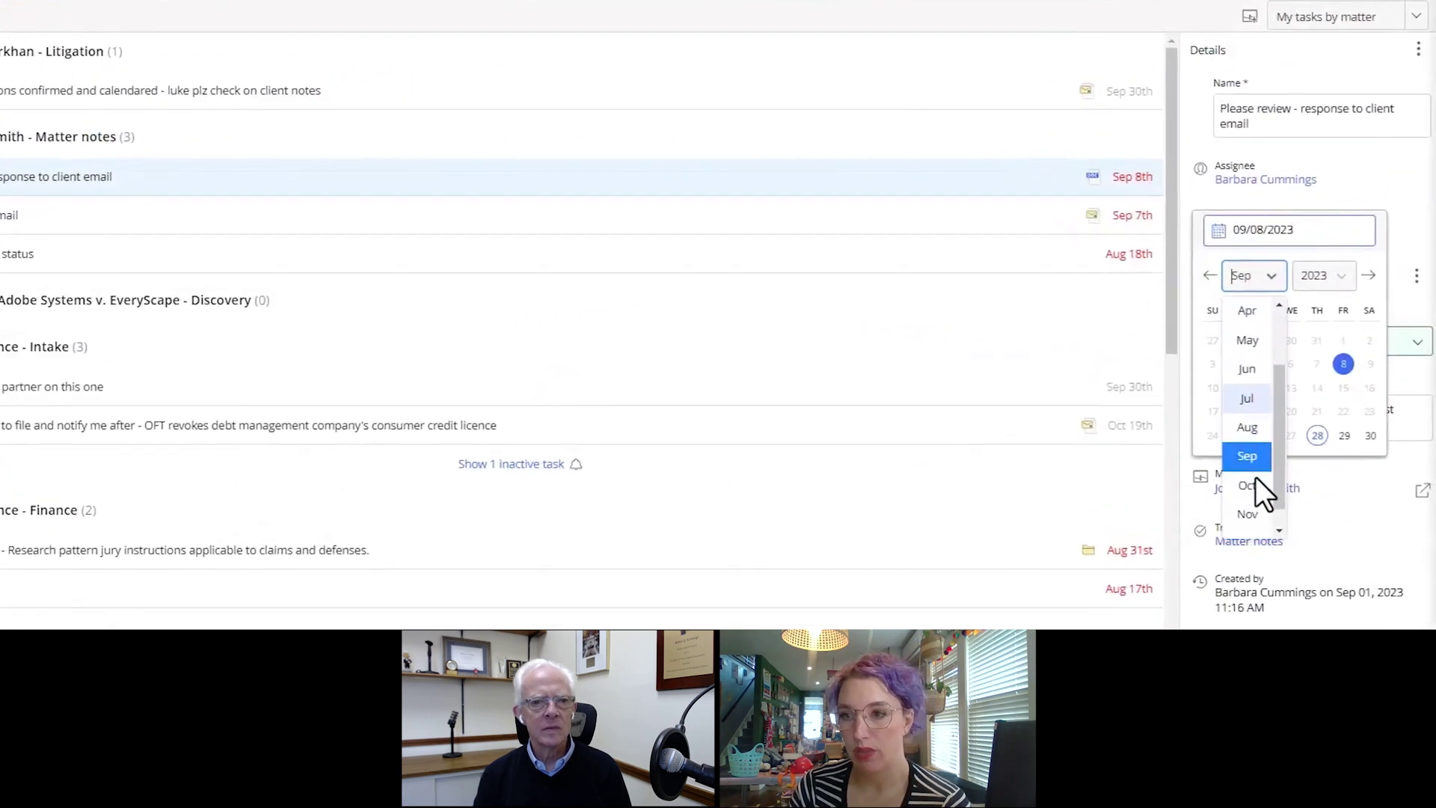
click(1255, 480)
click(1292, 386)
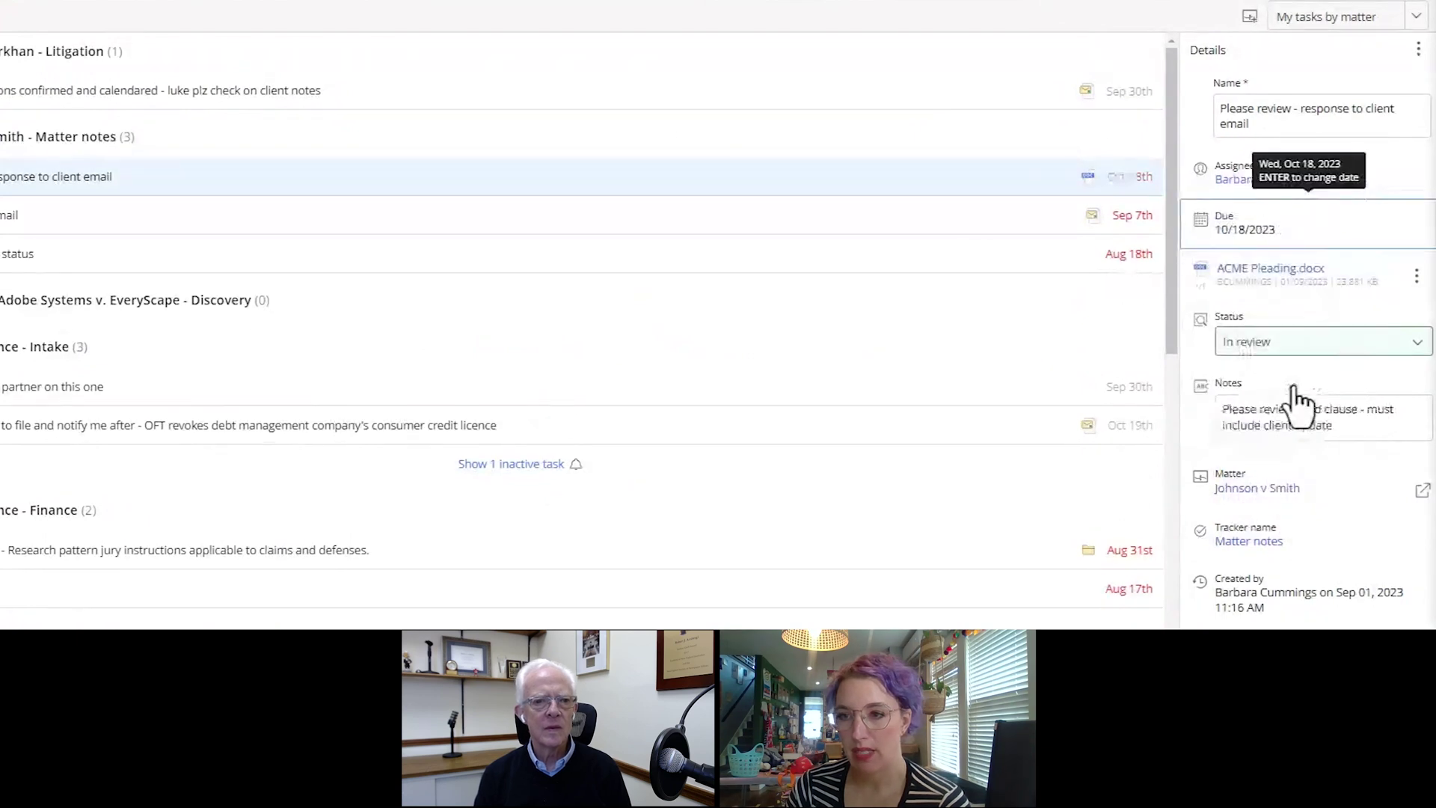
click(1357, 437)
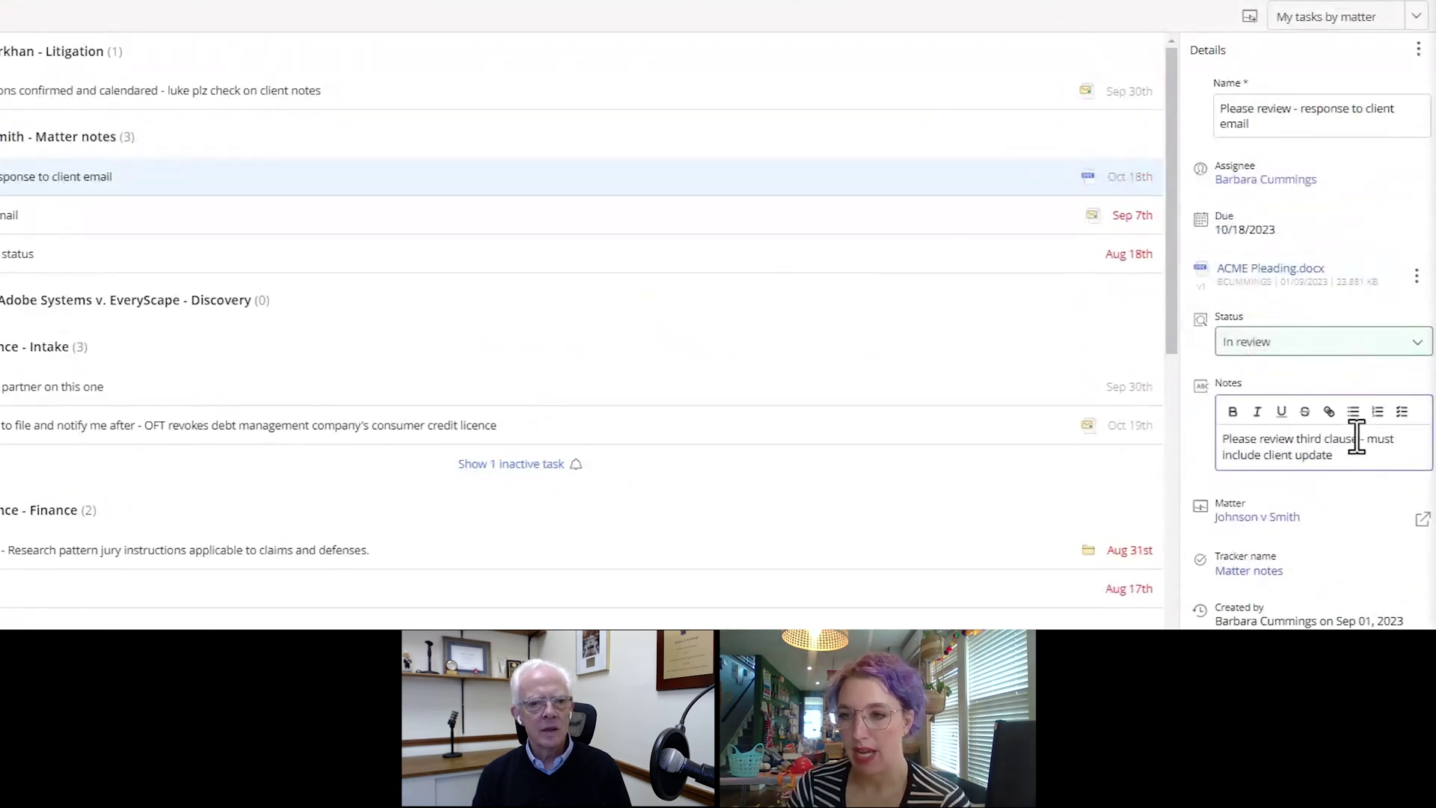
key(Return)
key(Return)
text(Running lat)
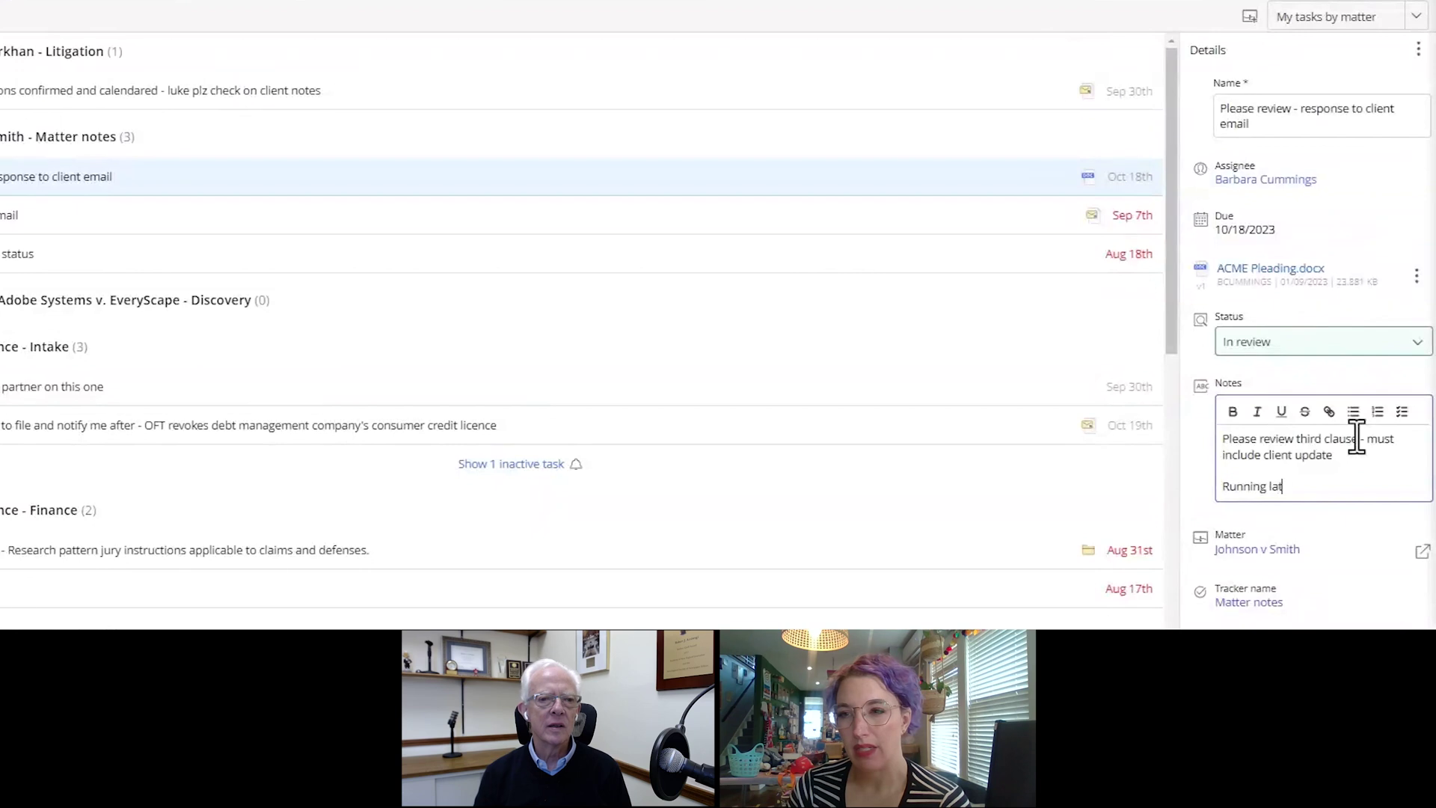
text(e here so please turn ar)
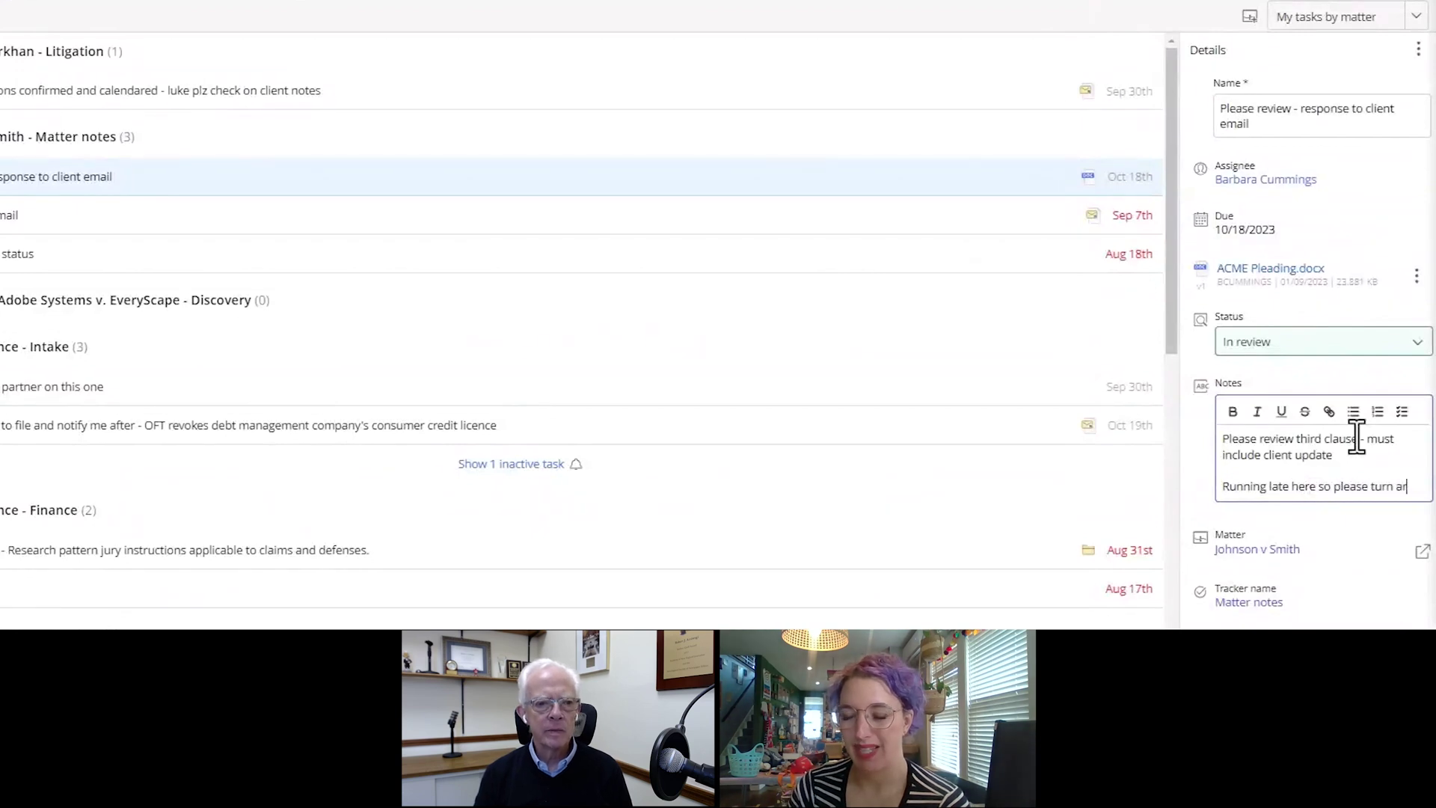
text(ound quickly)
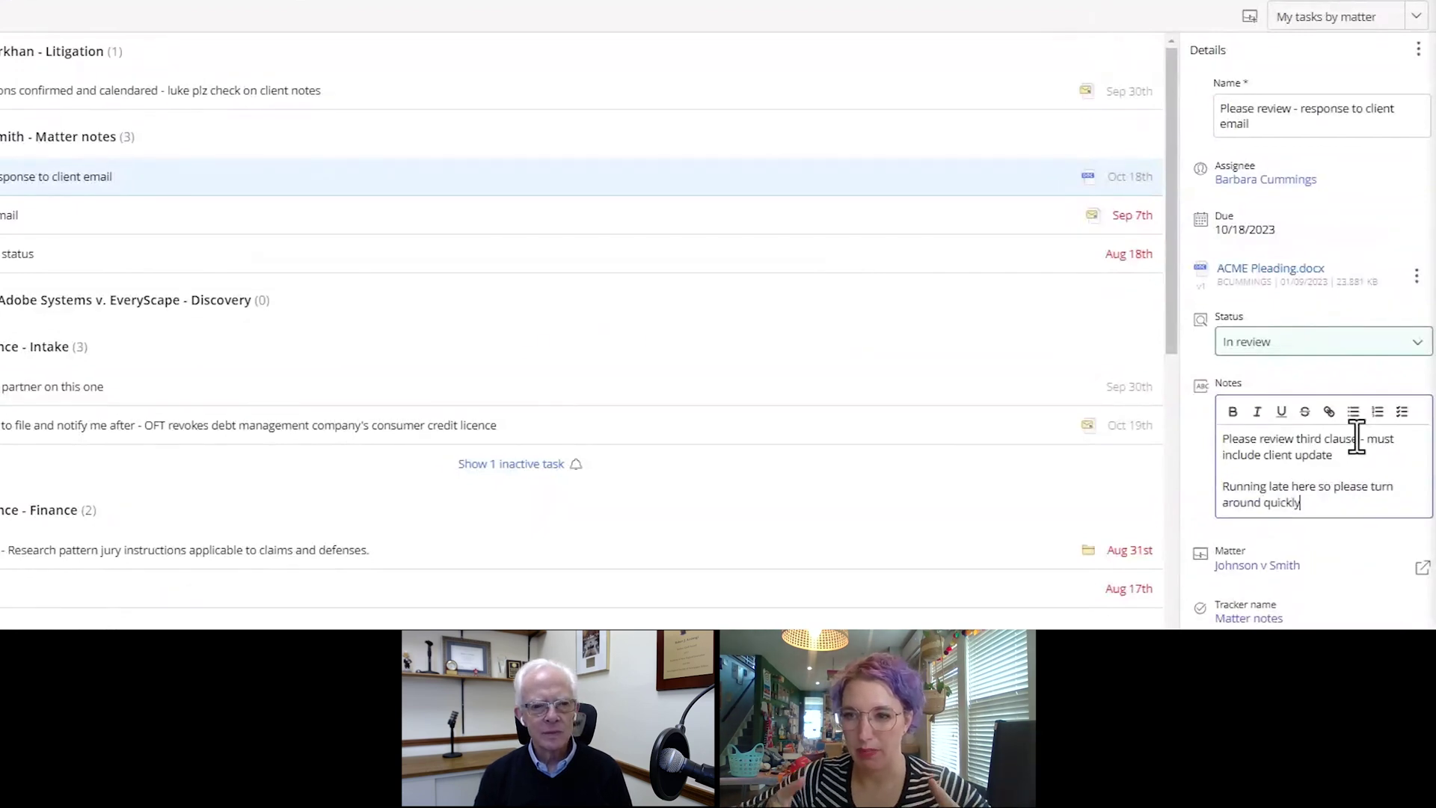
Set the review task's status to Investigation and begin choosing a new assignee.
click(1298, 342)
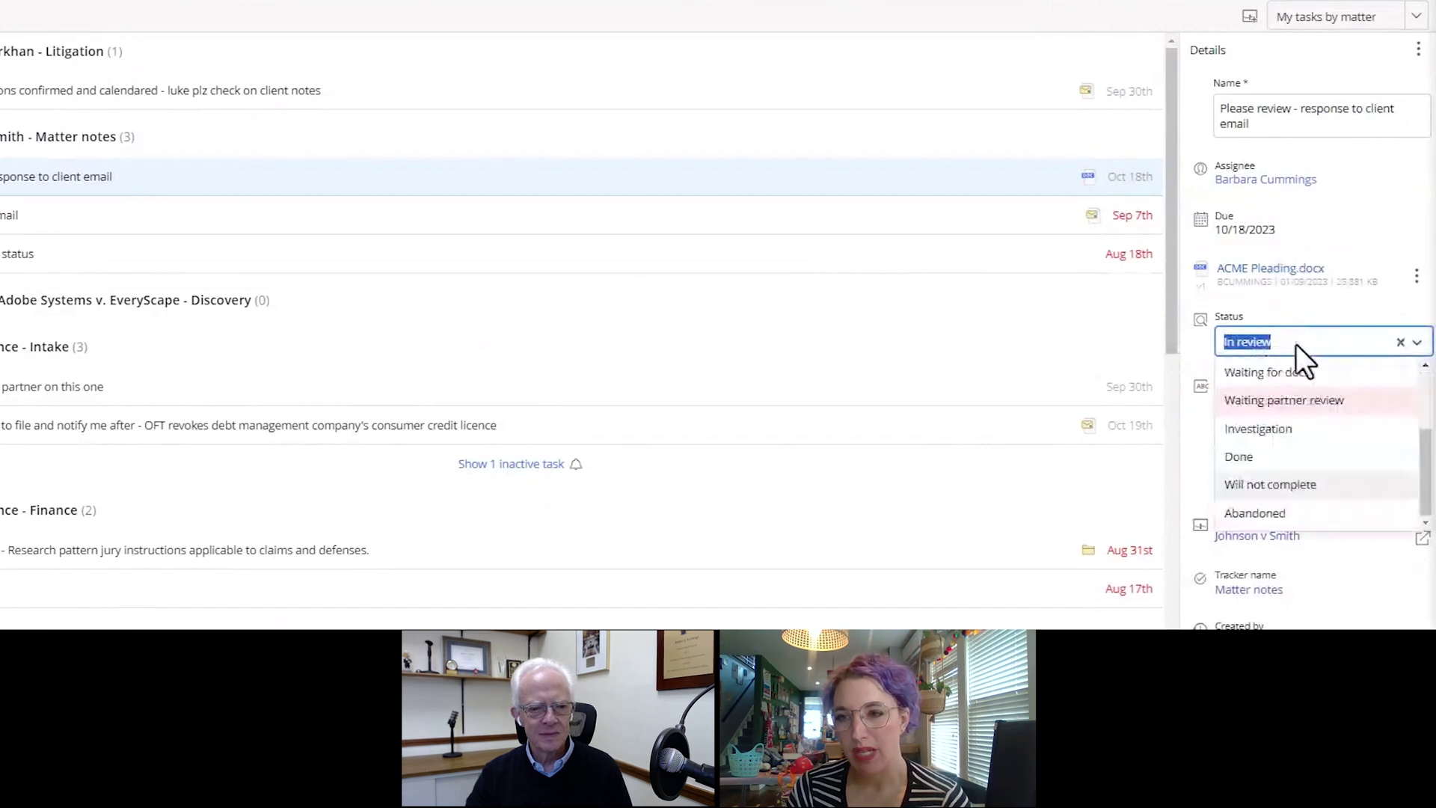
click(1286, 429)
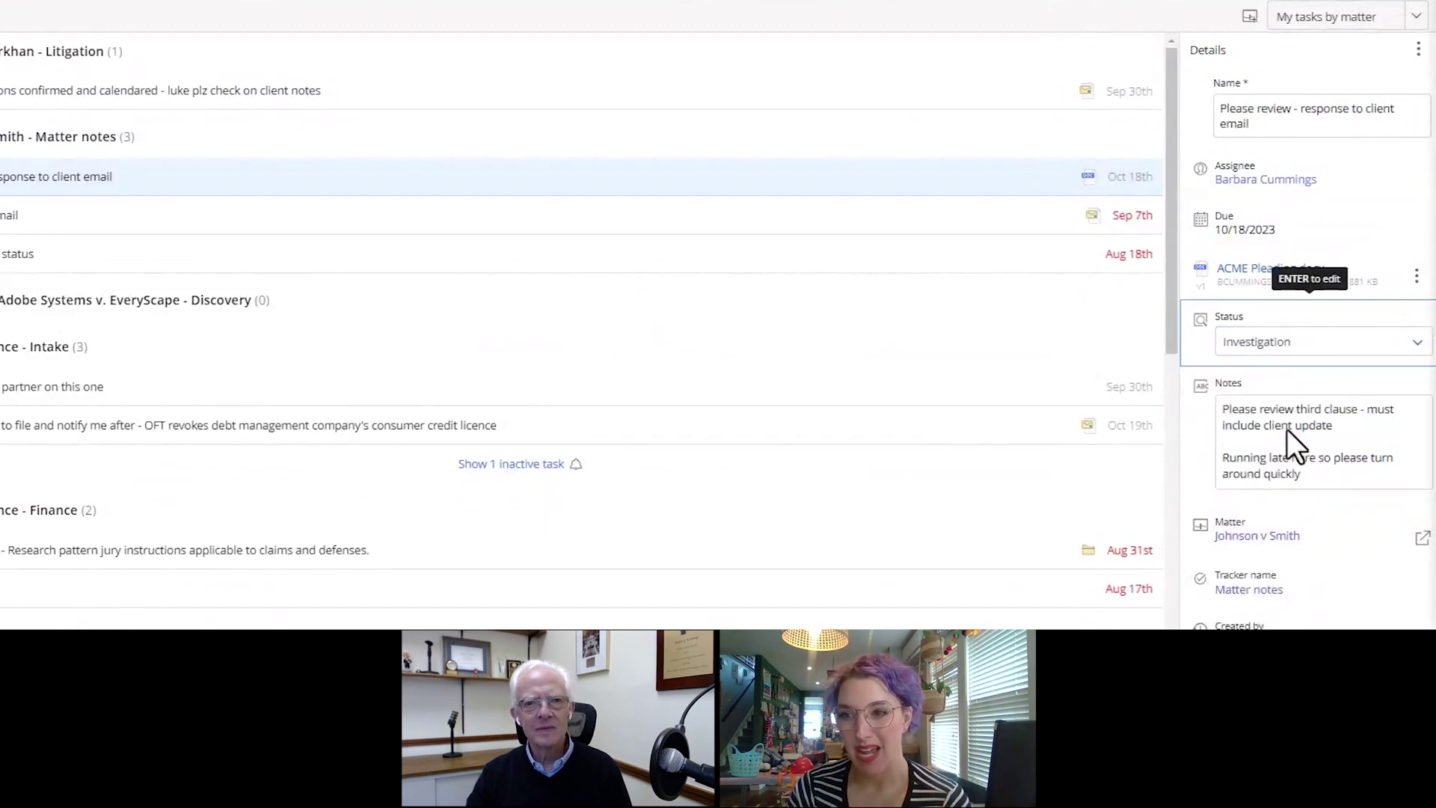
click(1259, 192)
Assign the review task to the first 'and' match and make Incoming client email due September 30.
text(and)
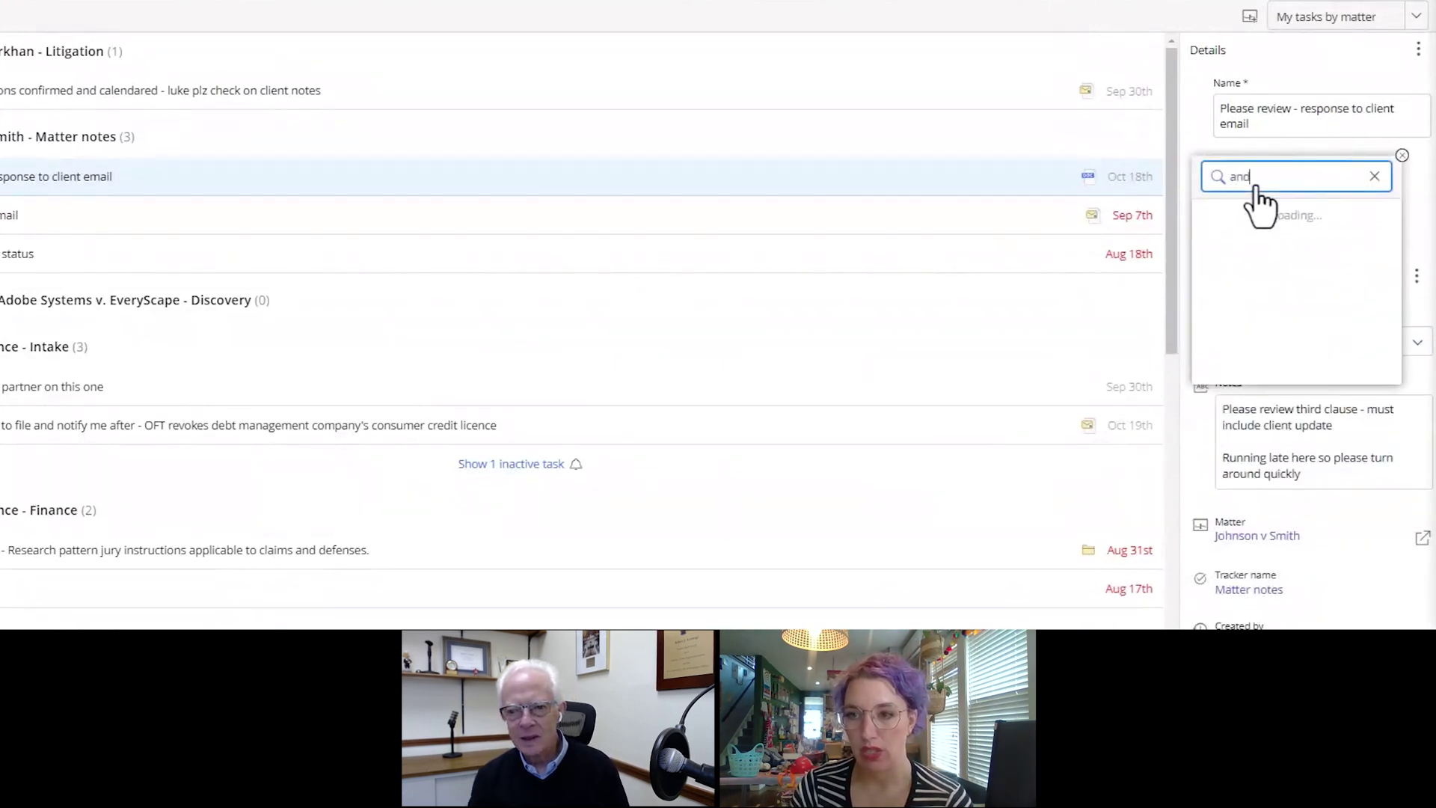
click(1272, 224)
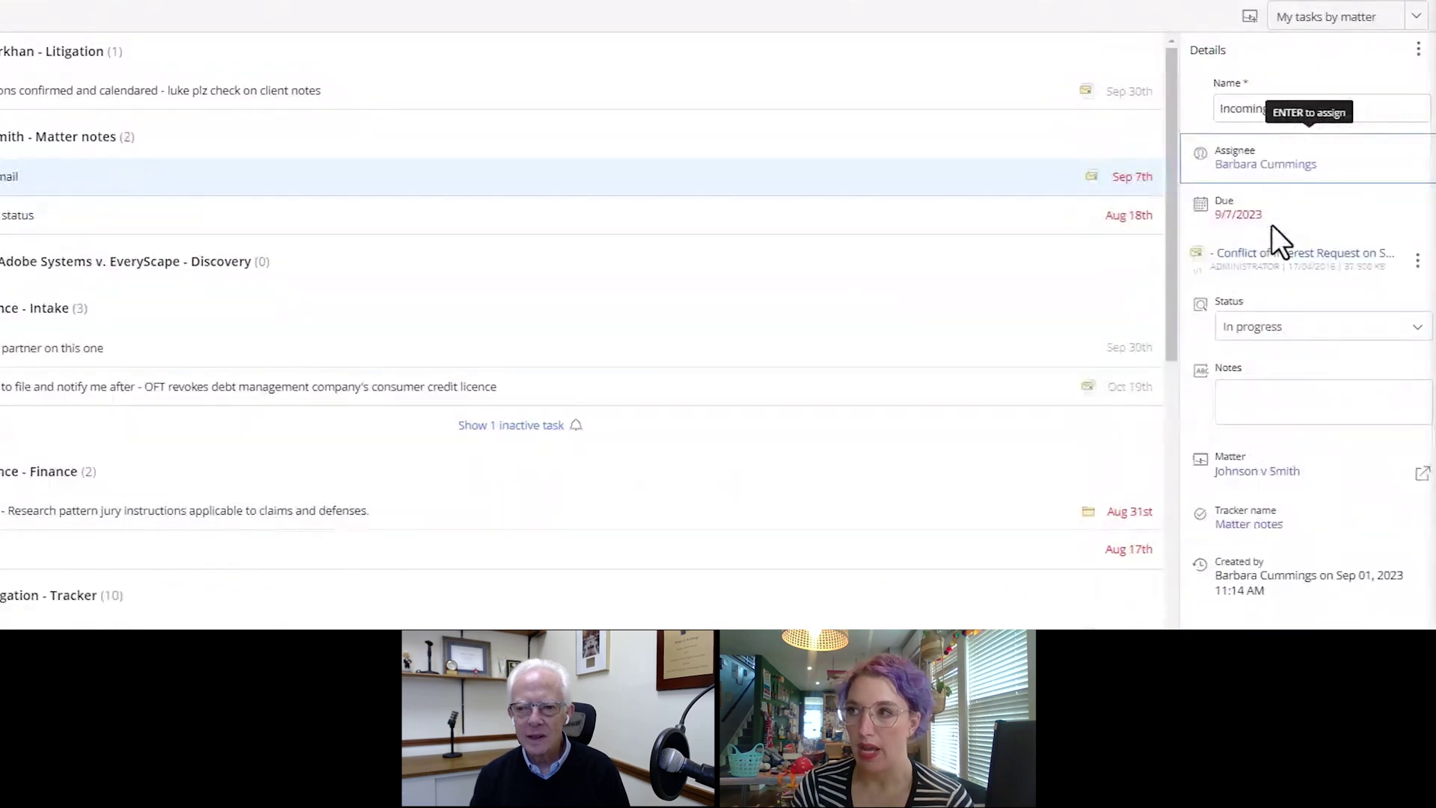
click(1268, 217)
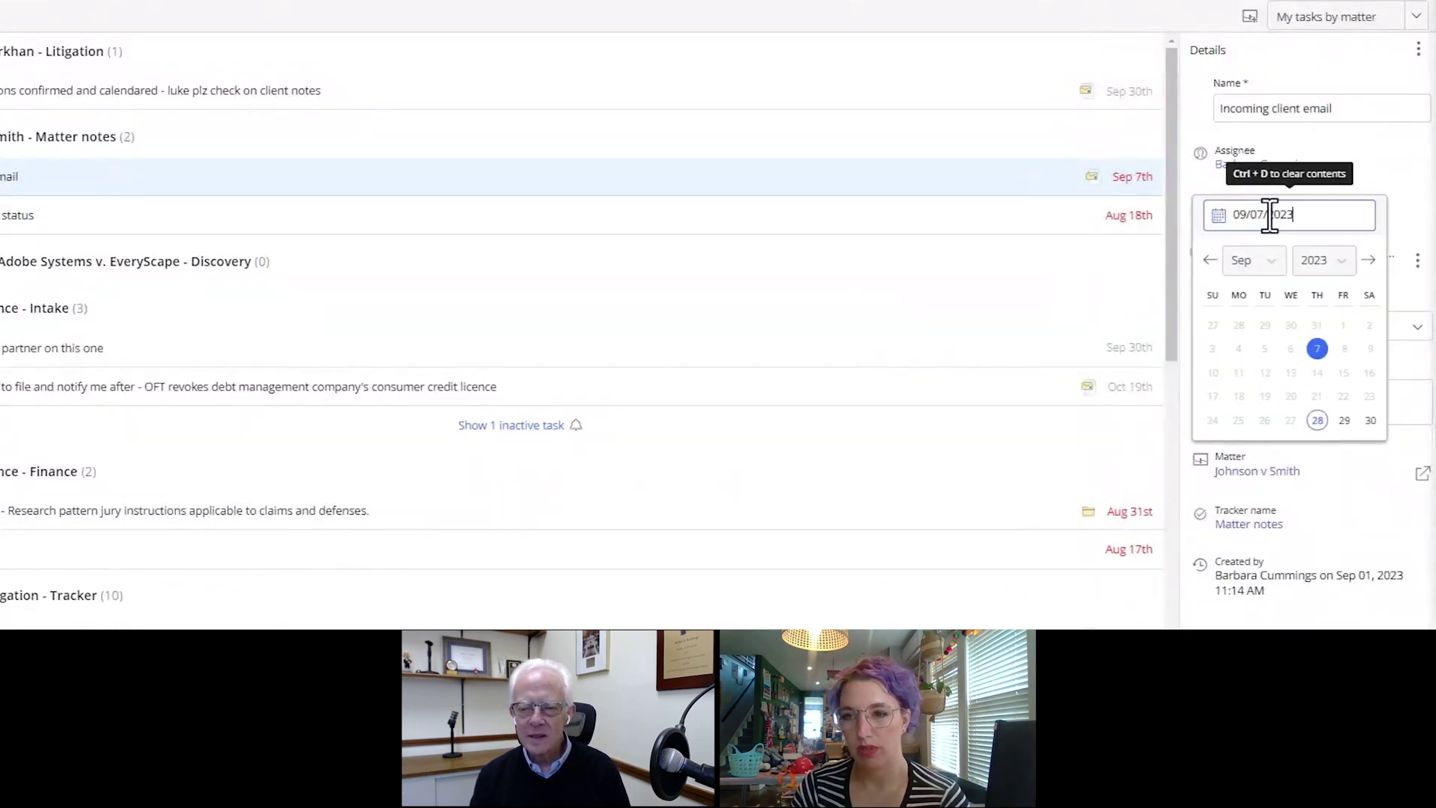
click(1370, 421)
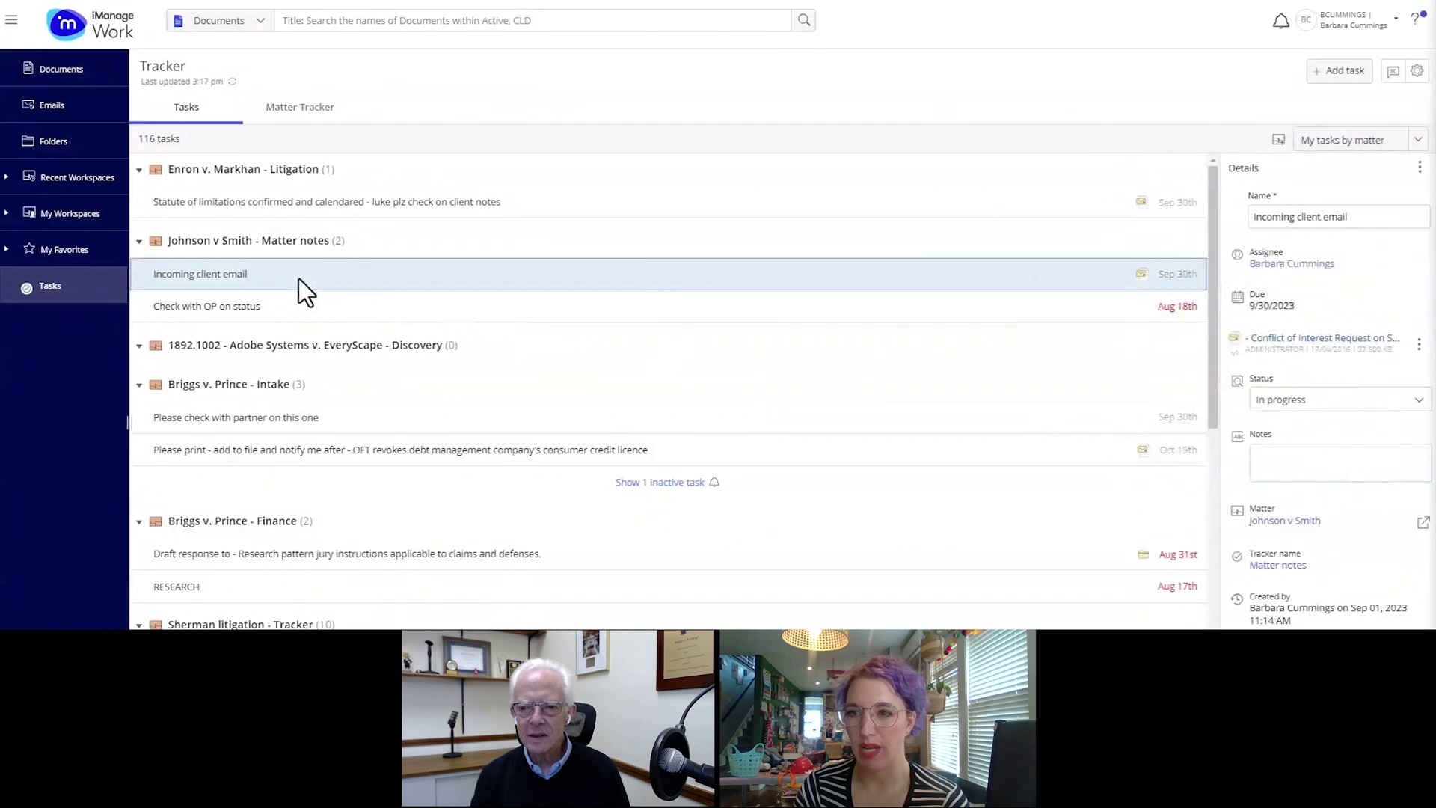
Duplicate Incoming client email and note 'Could use an extra set of eyes on this - please review and add notes here'.
right_click(299, 278)
click(334, 311)
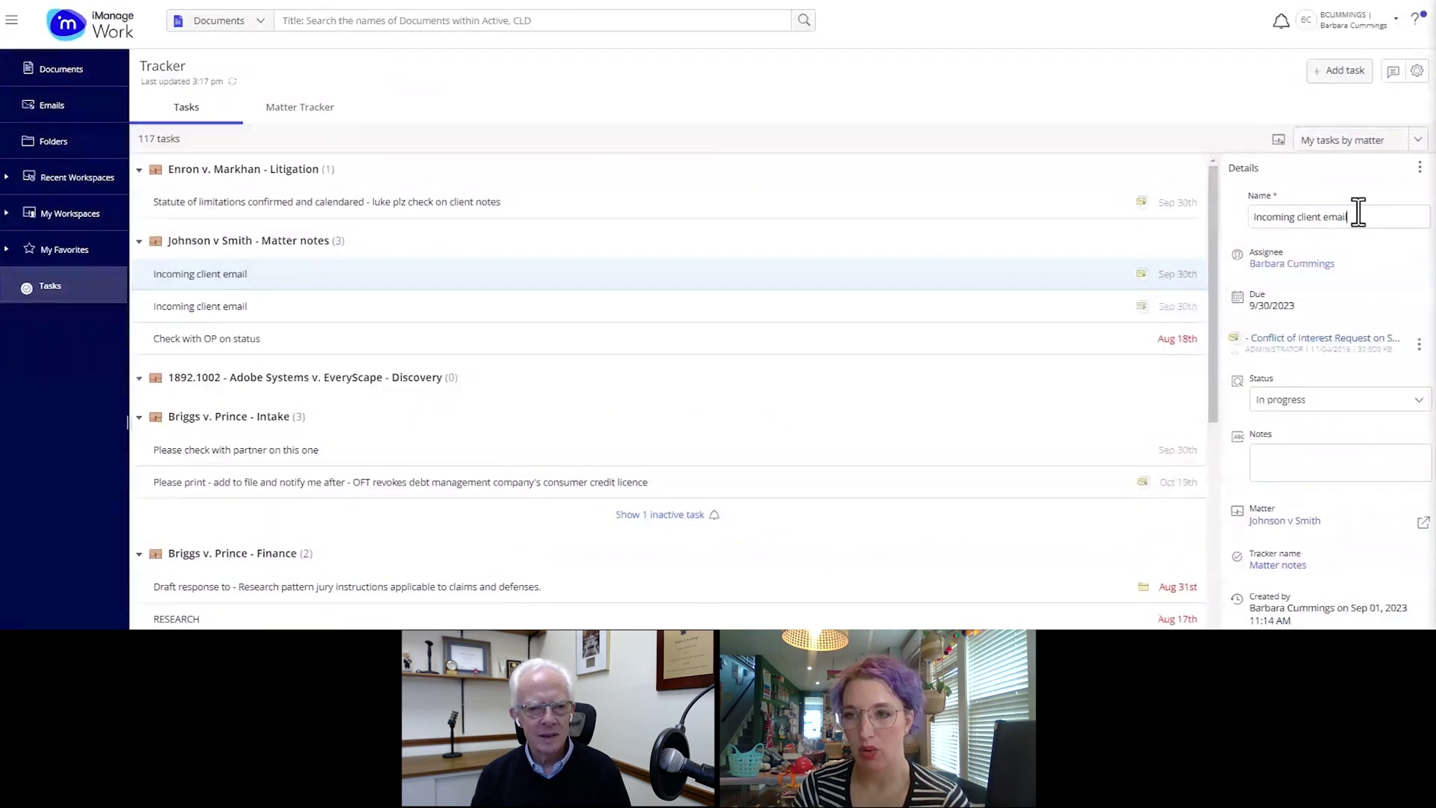
click(1400, 468)
text(Could )
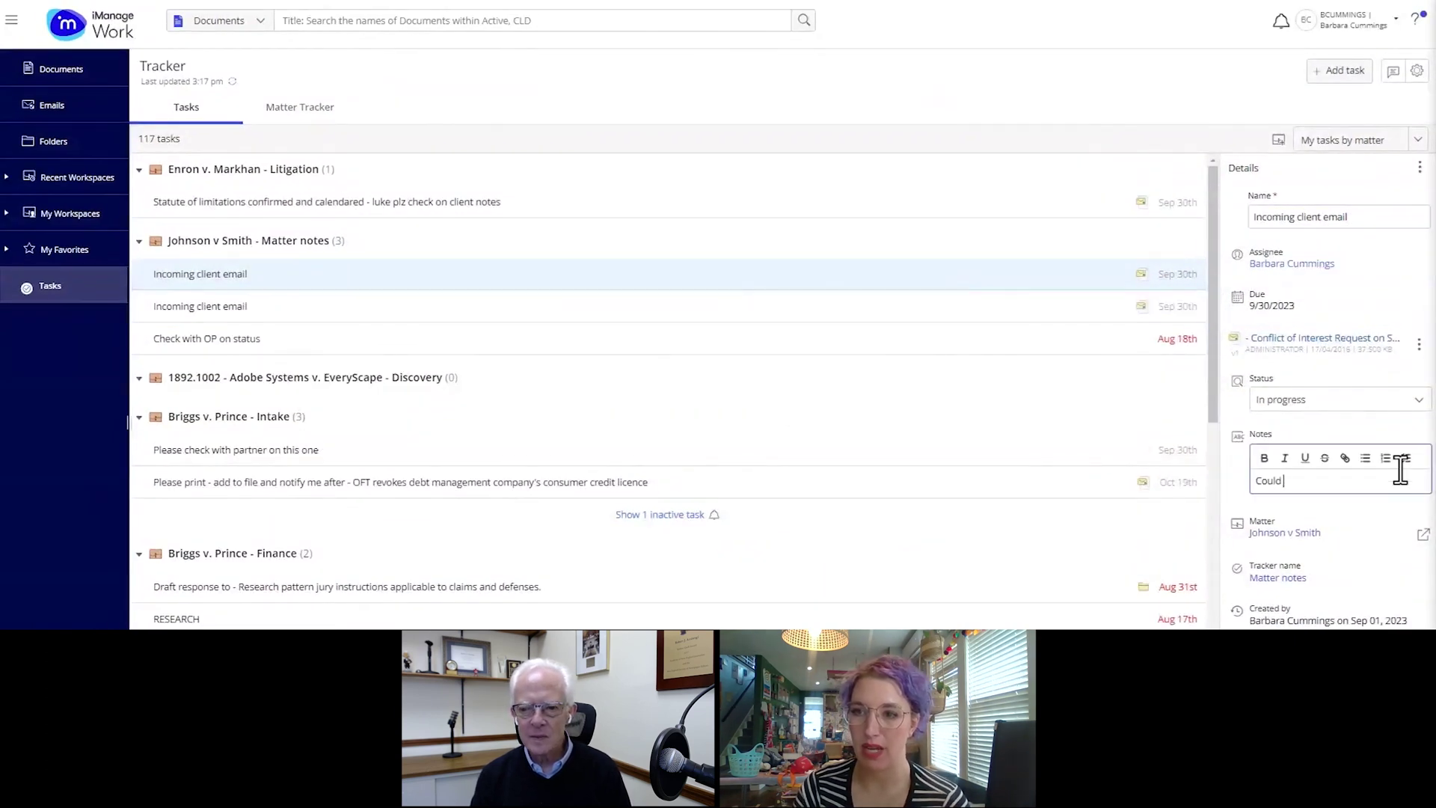
text(use an extra se)
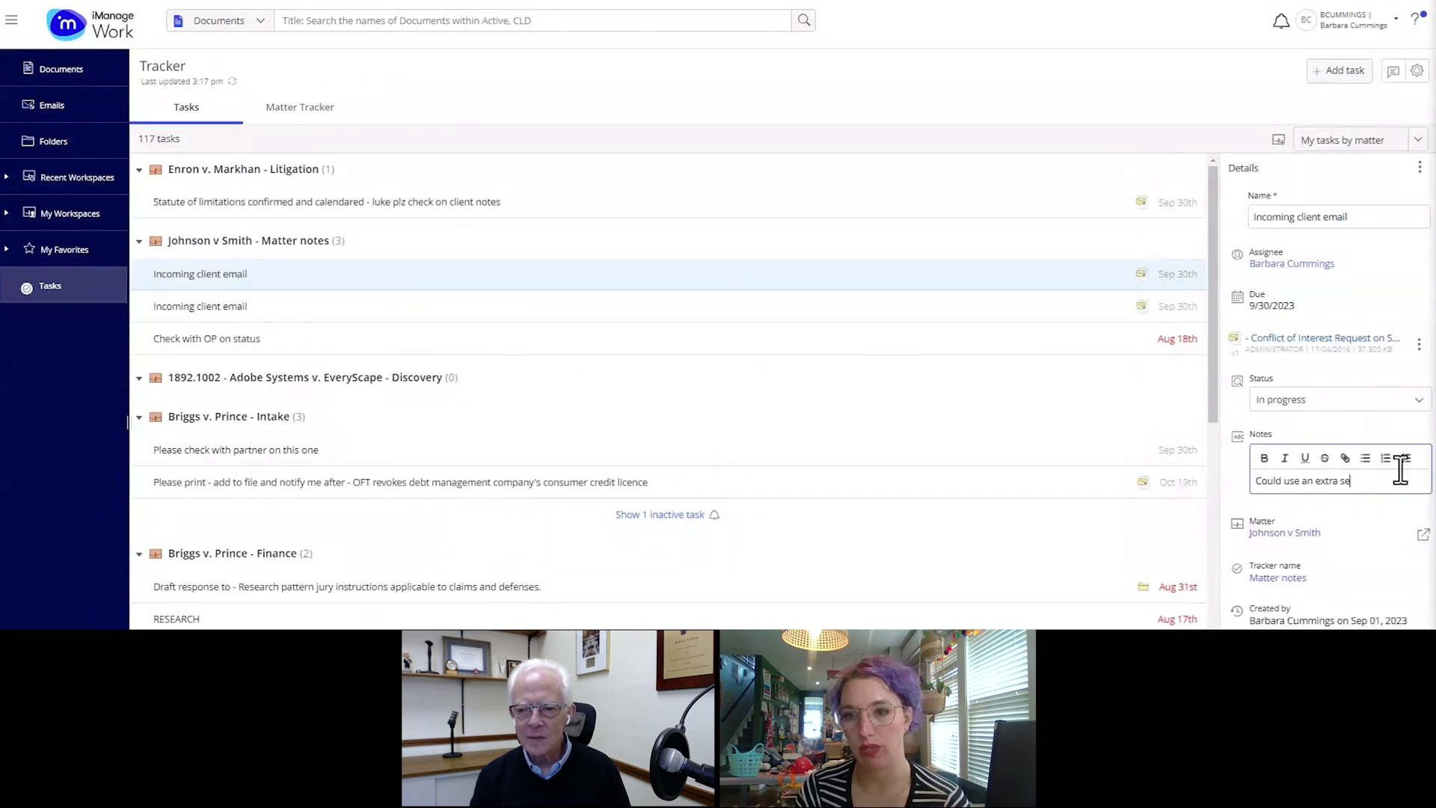
text(t of eyes on this - pl)
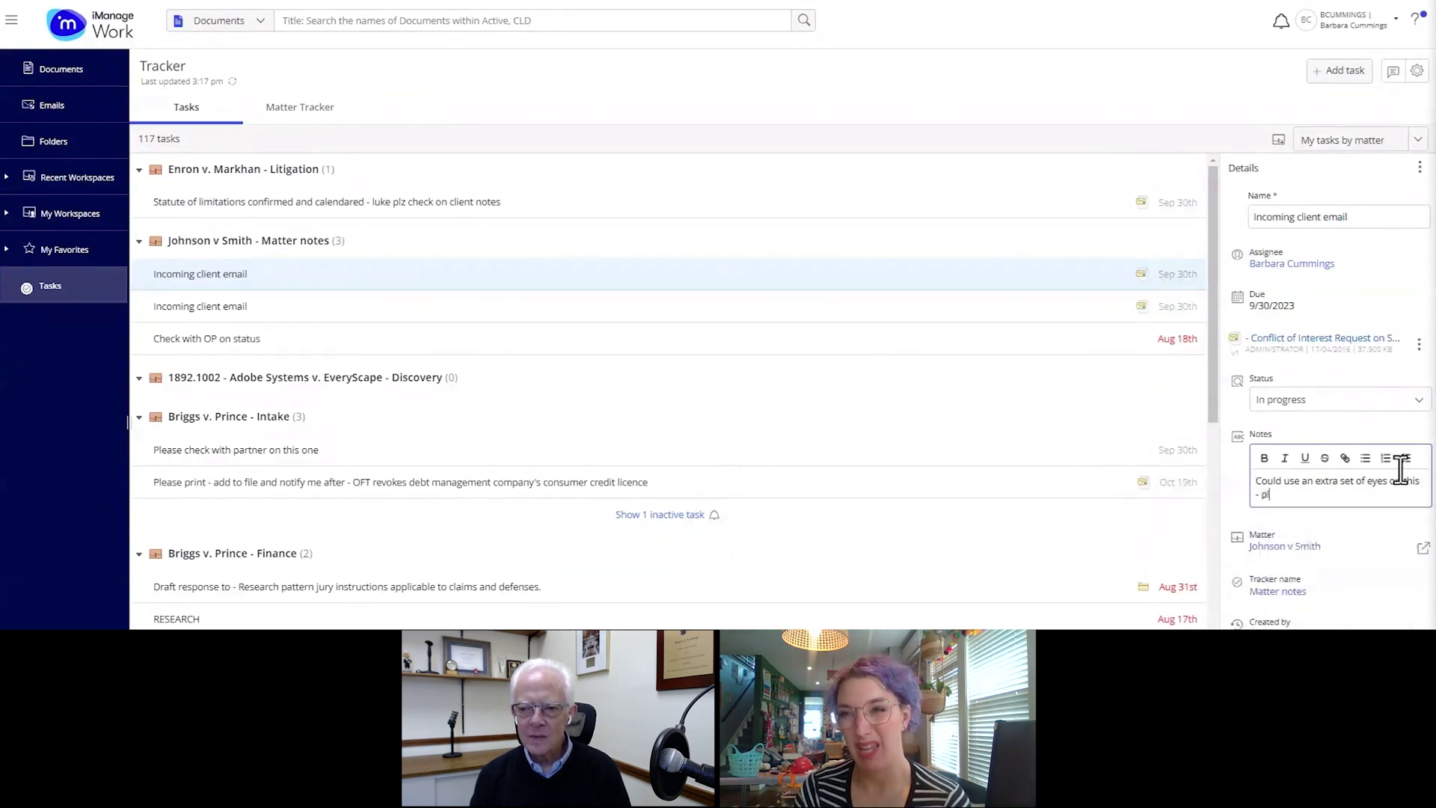
text(ease review and ad)
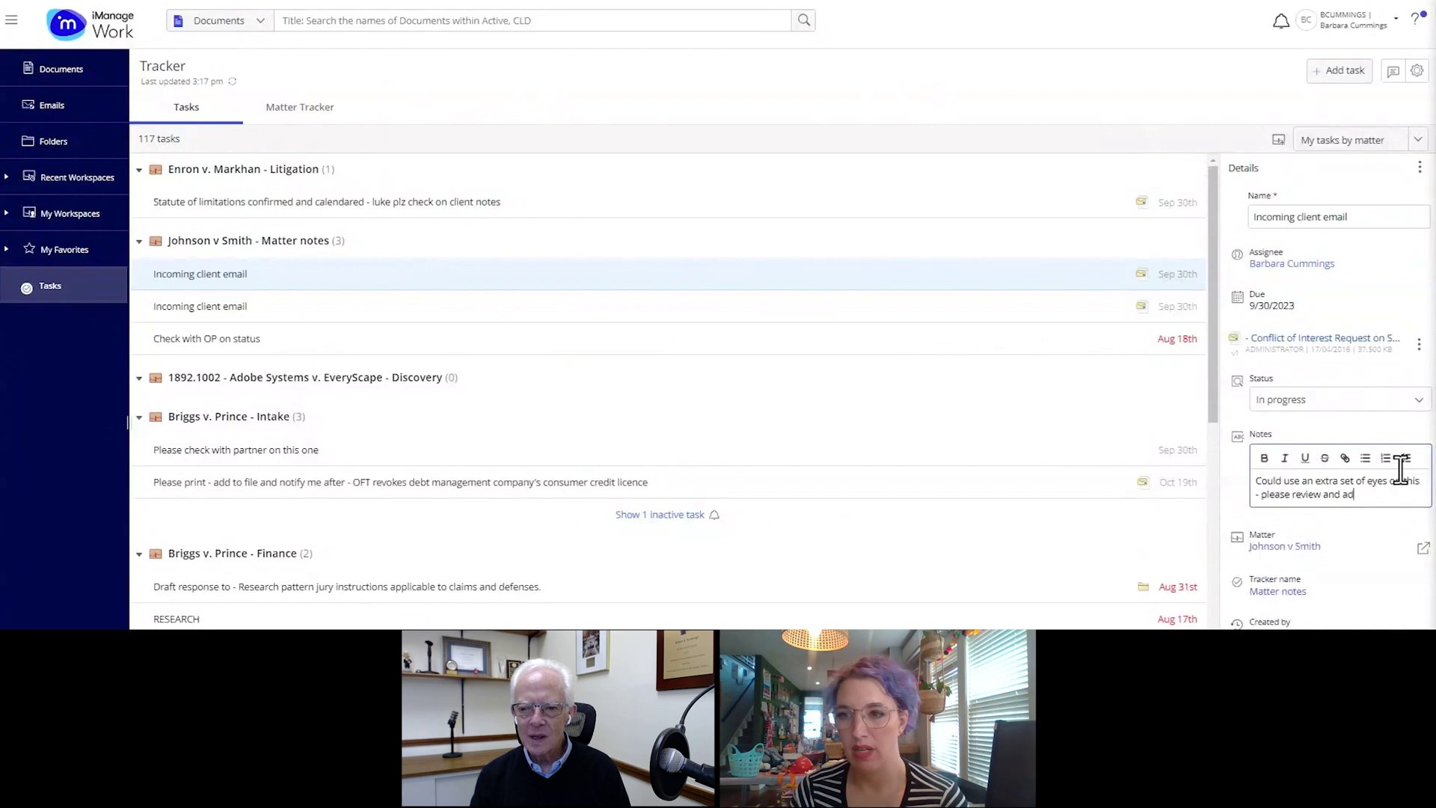
text(d notes here)
Set the copy In review, reassign it to the 'and' colleague, and send them a notification email.
click(1349, 404)
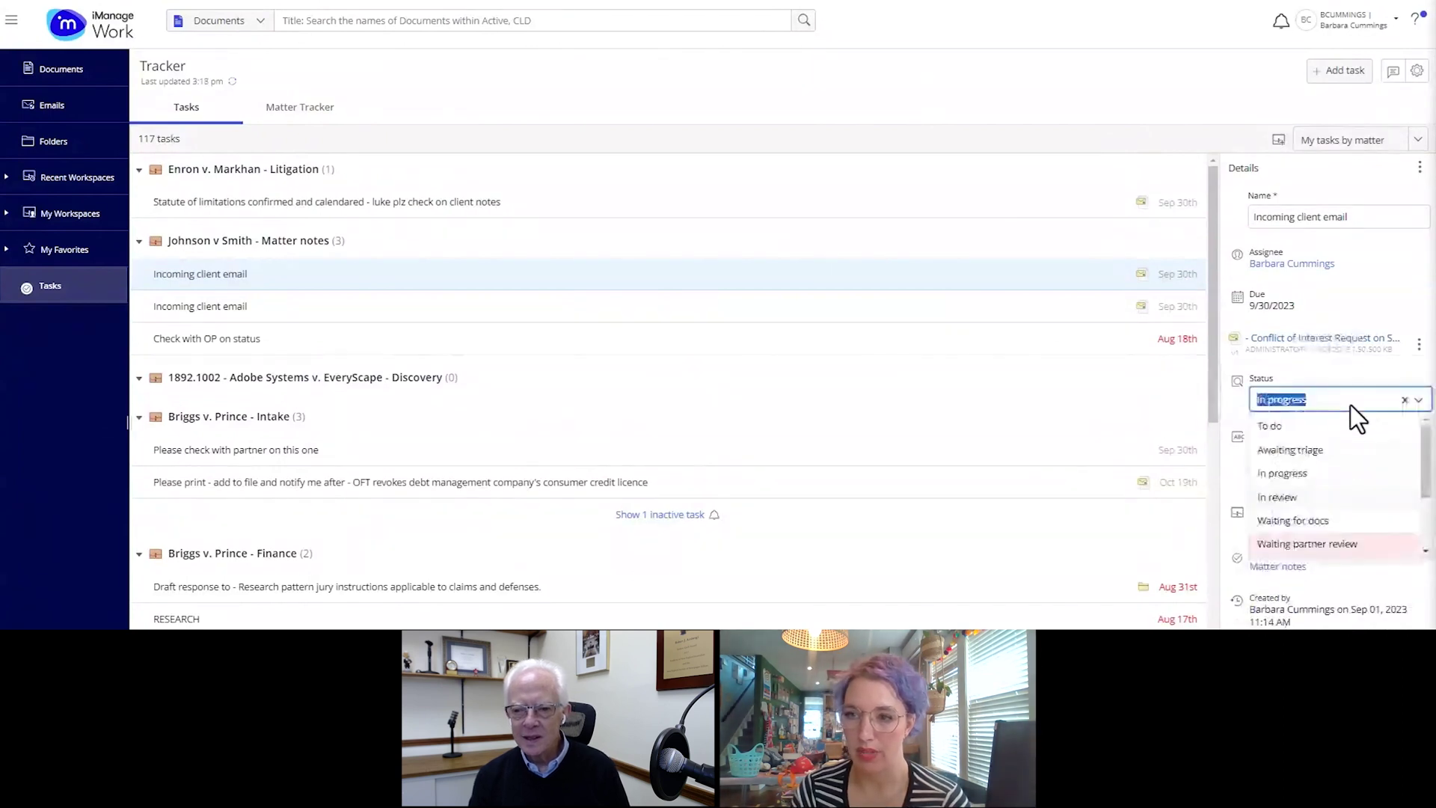
click(1332, 499)
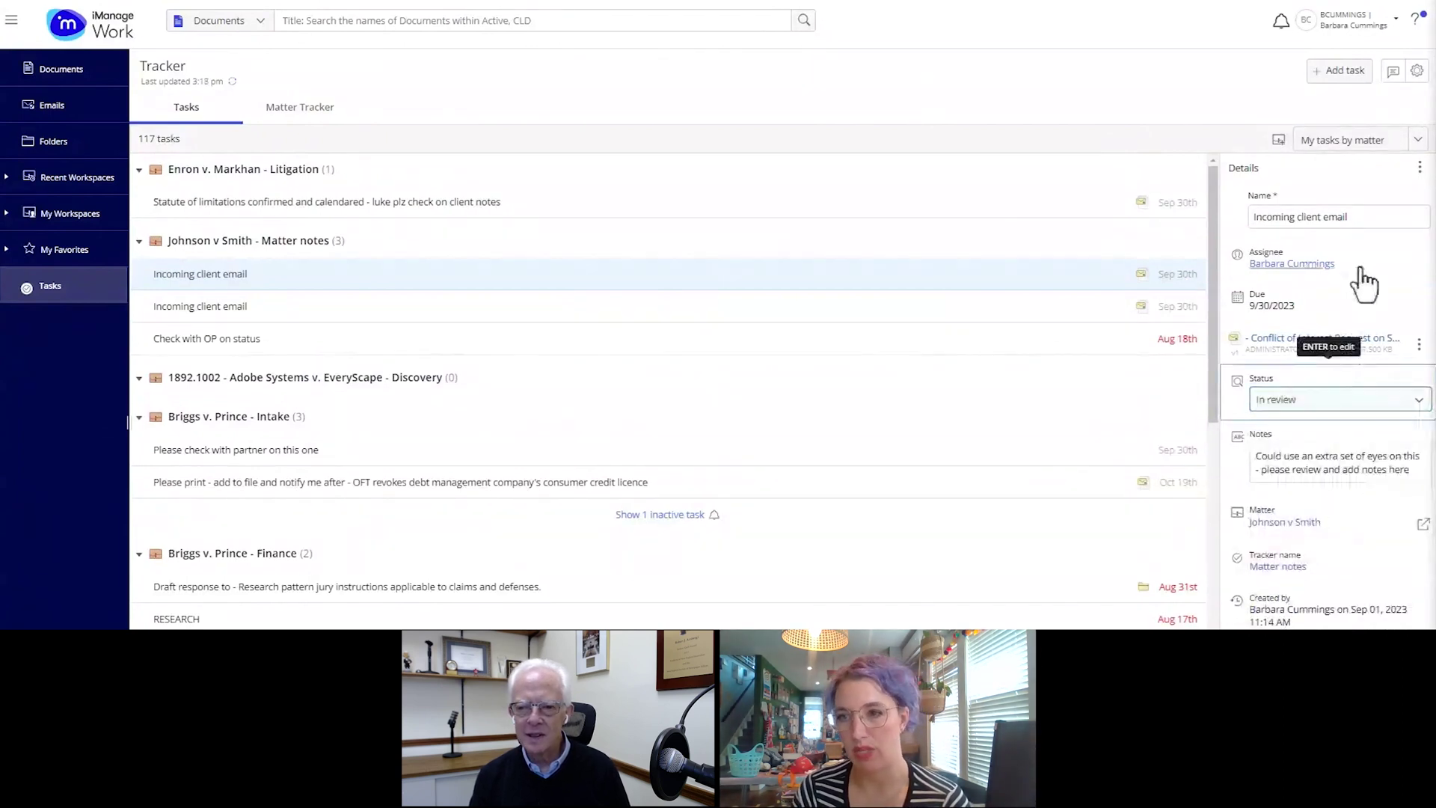
click(1361, 280)
text(and)
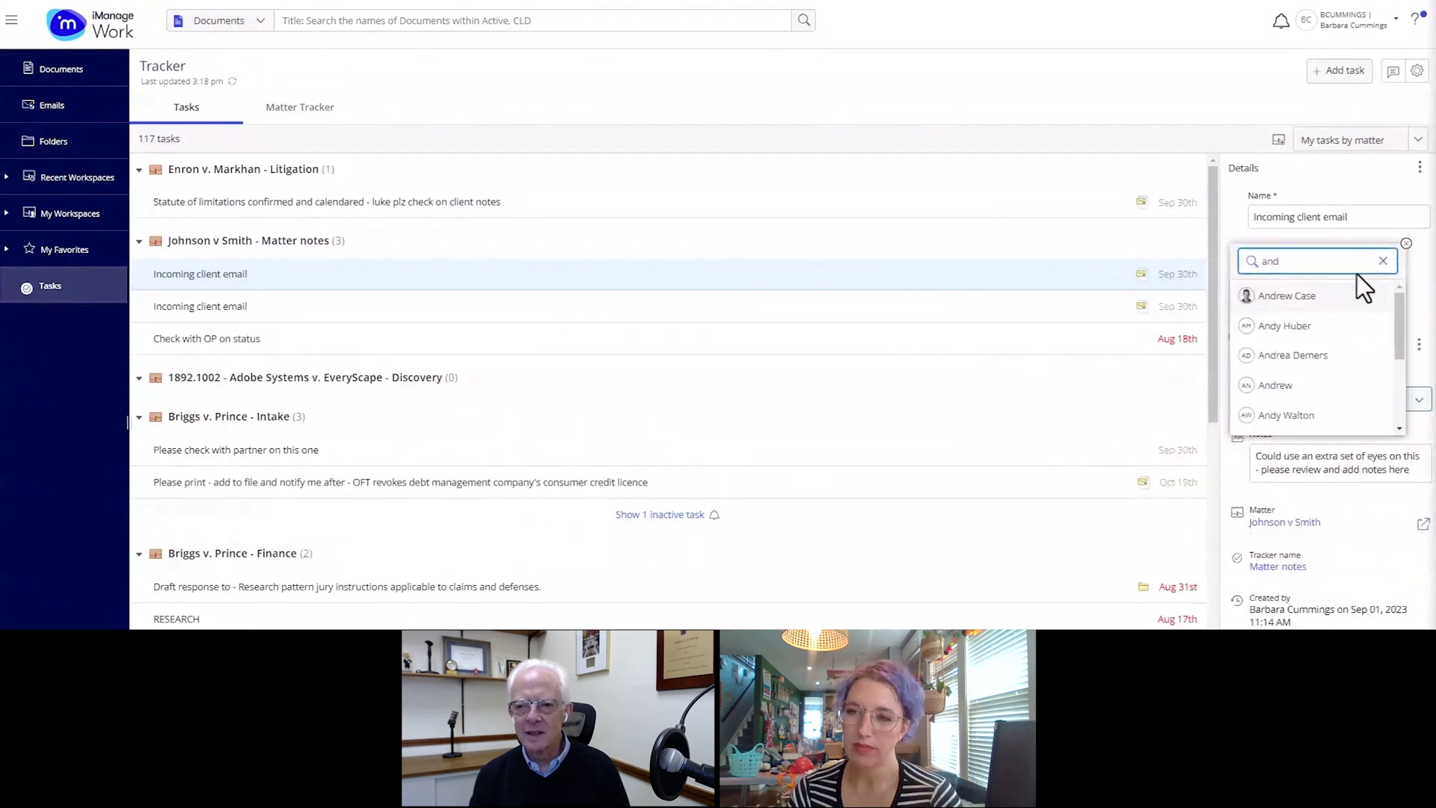
click(1345, 297)
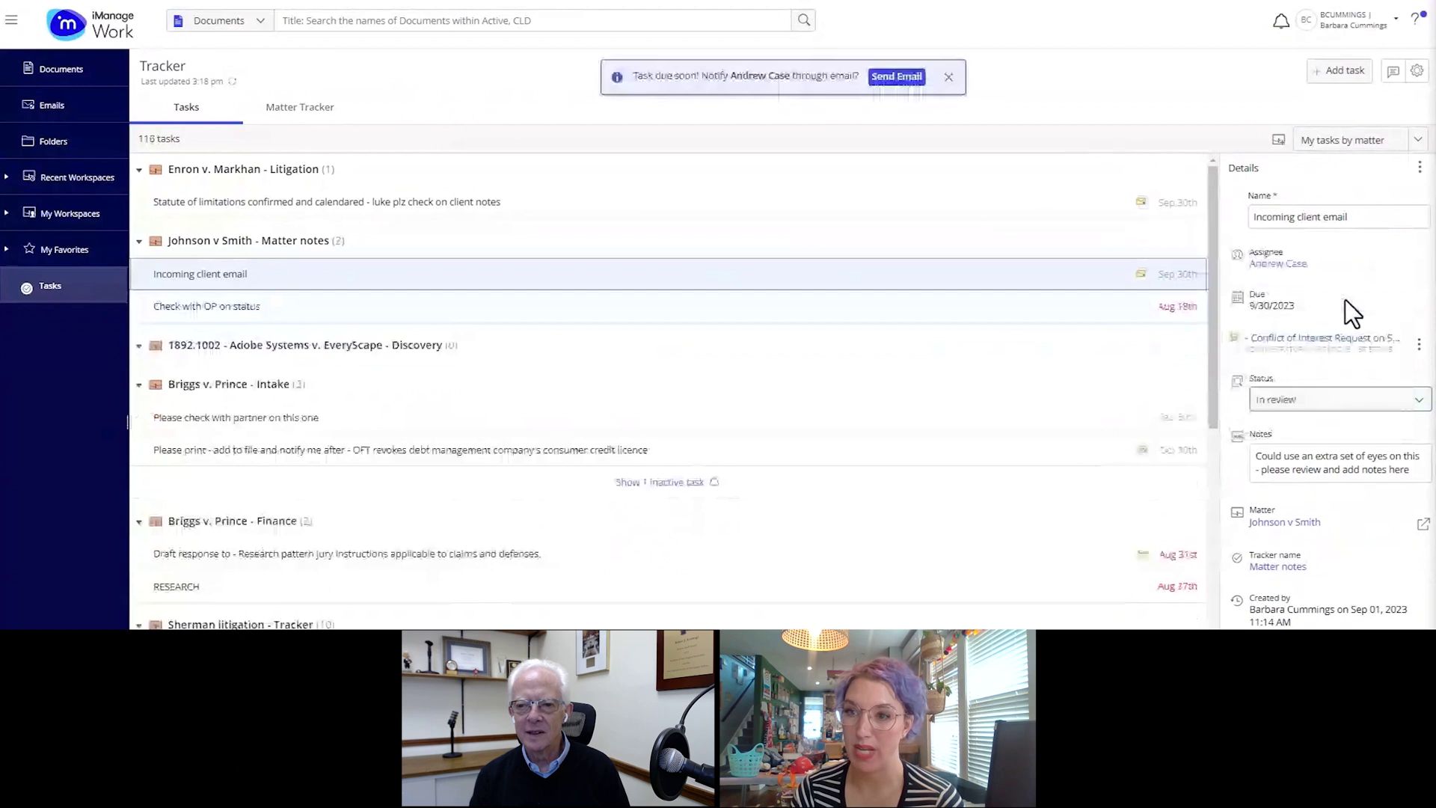
click(892, 78)
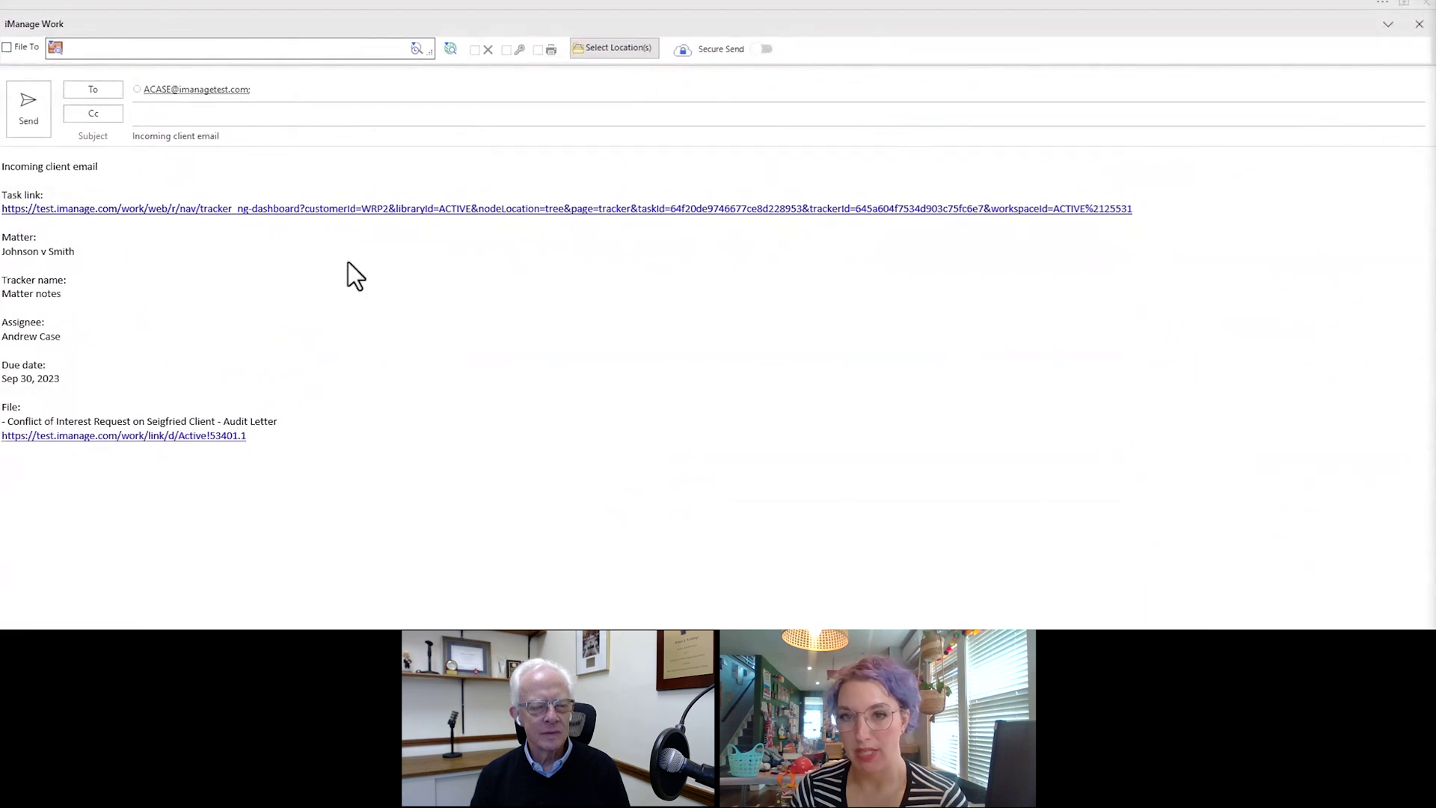
click(32, 115)
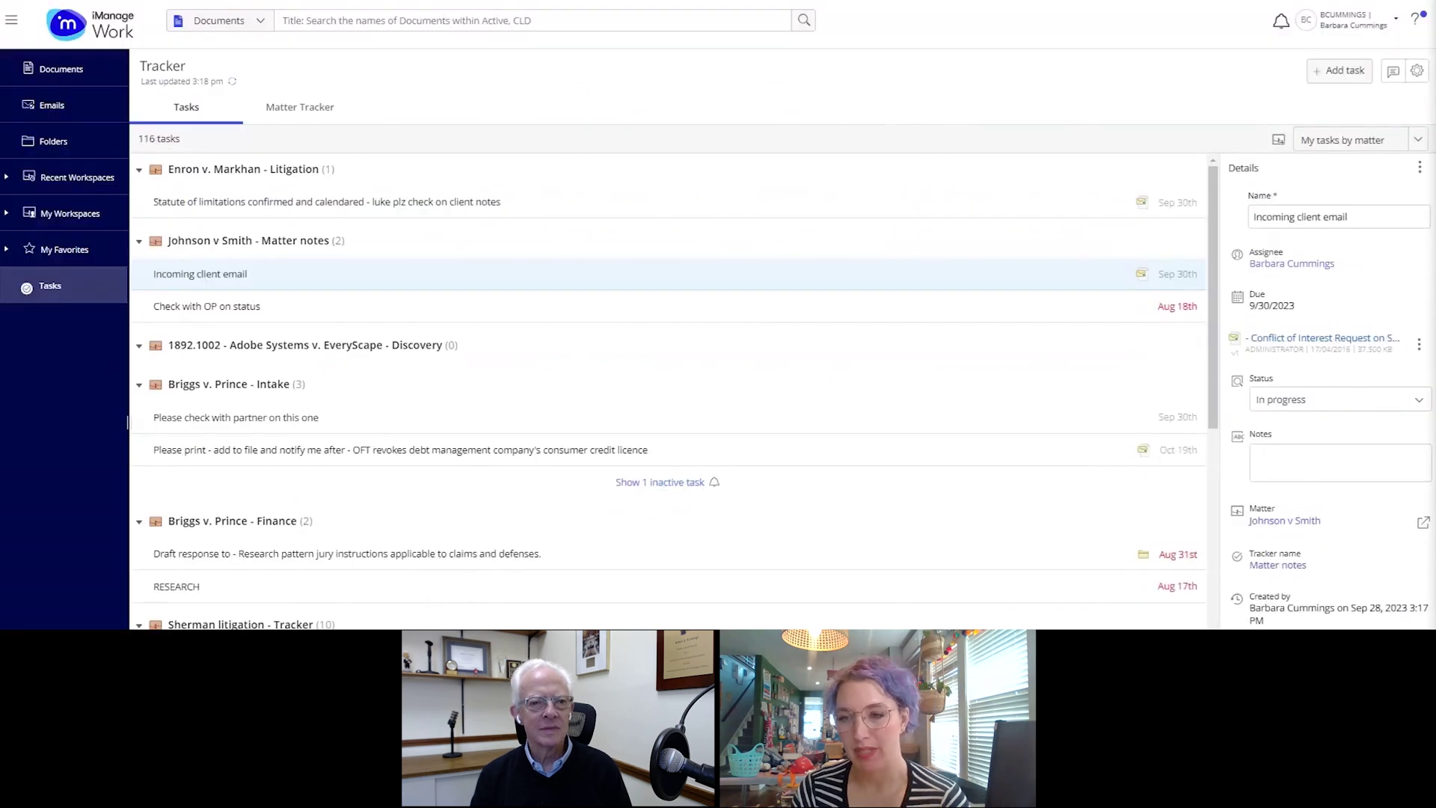
Group my tasks by due date and mark the past-due Motions in limine prepared task Done.
click(1418, 142)
click(1380, 196)
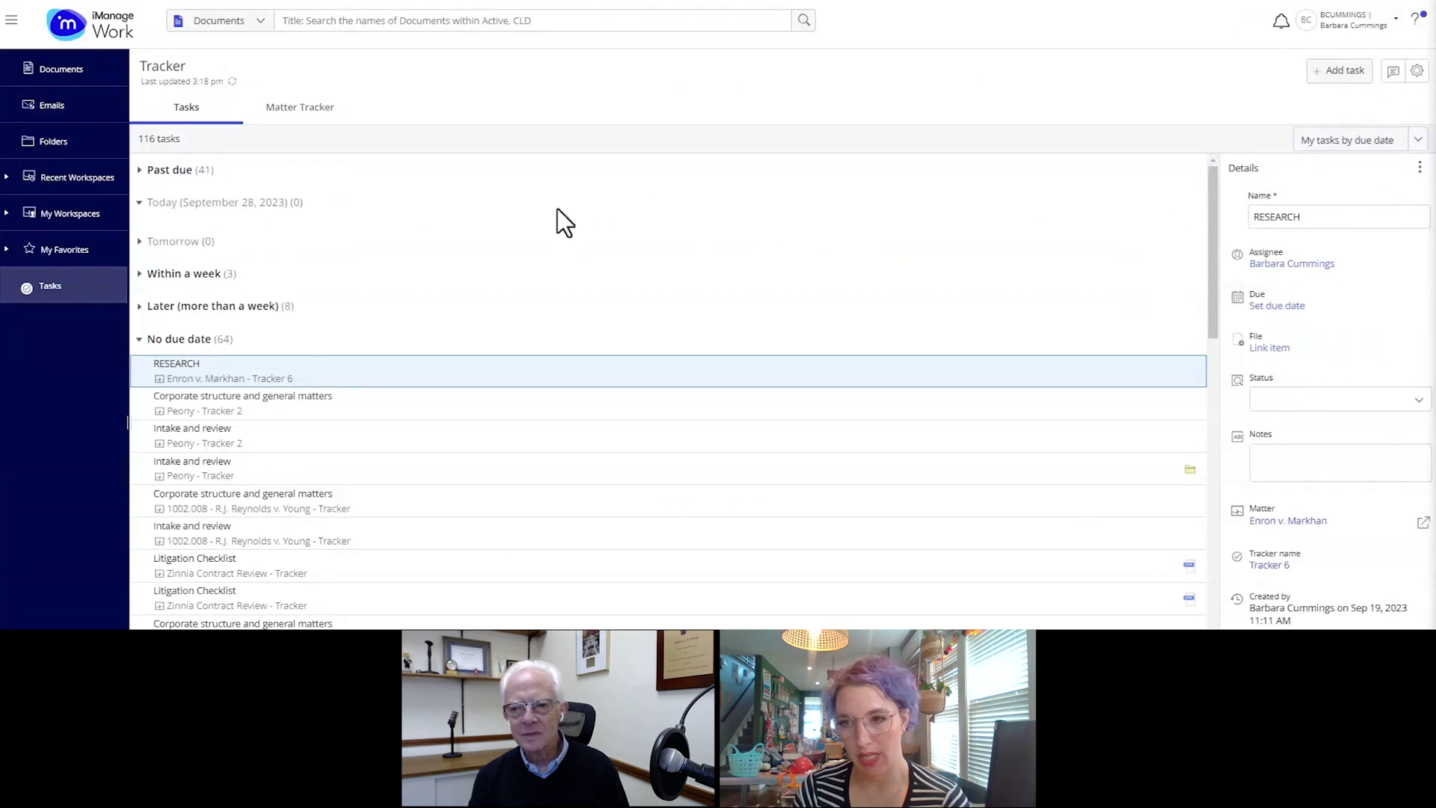
click(139, 171)
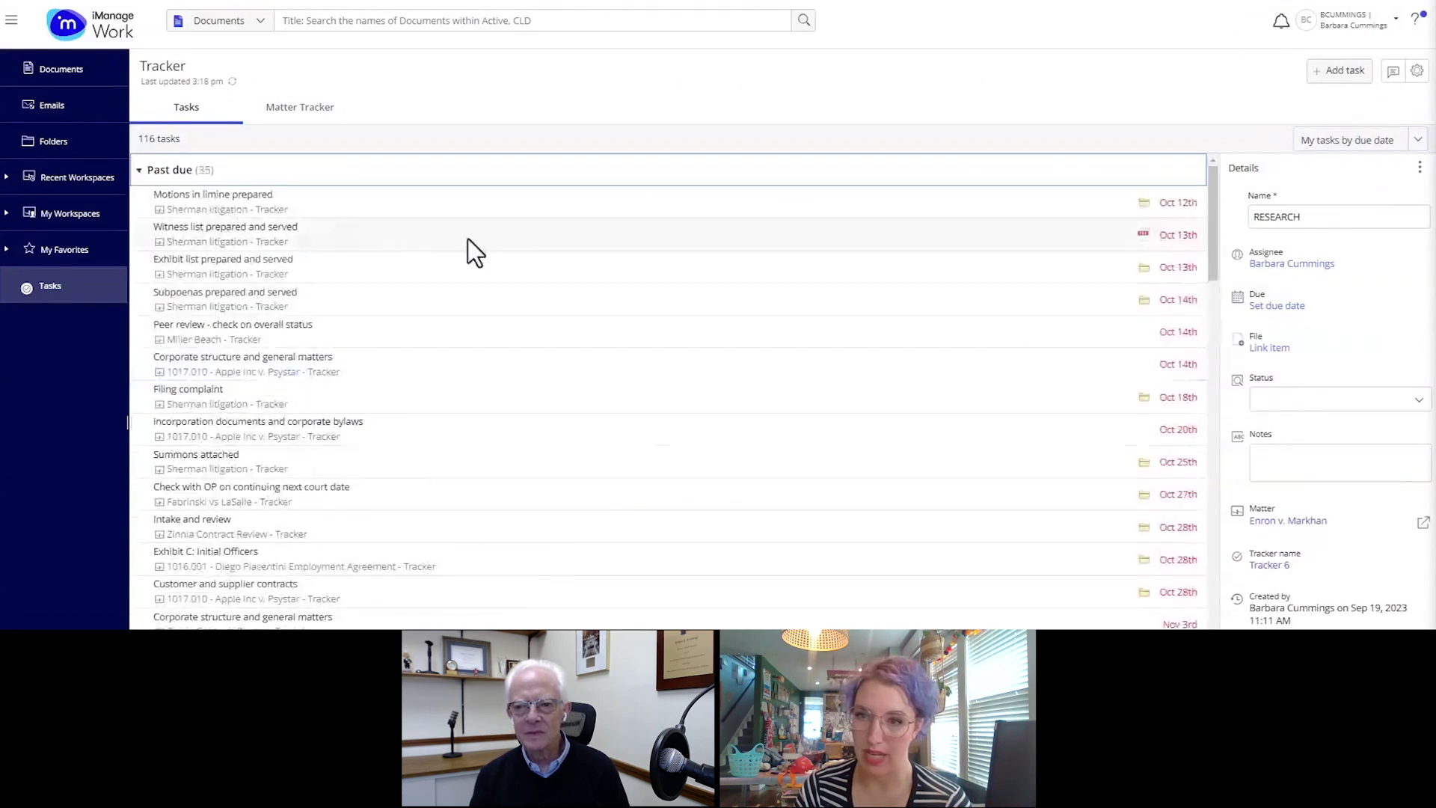
click(528, 199)
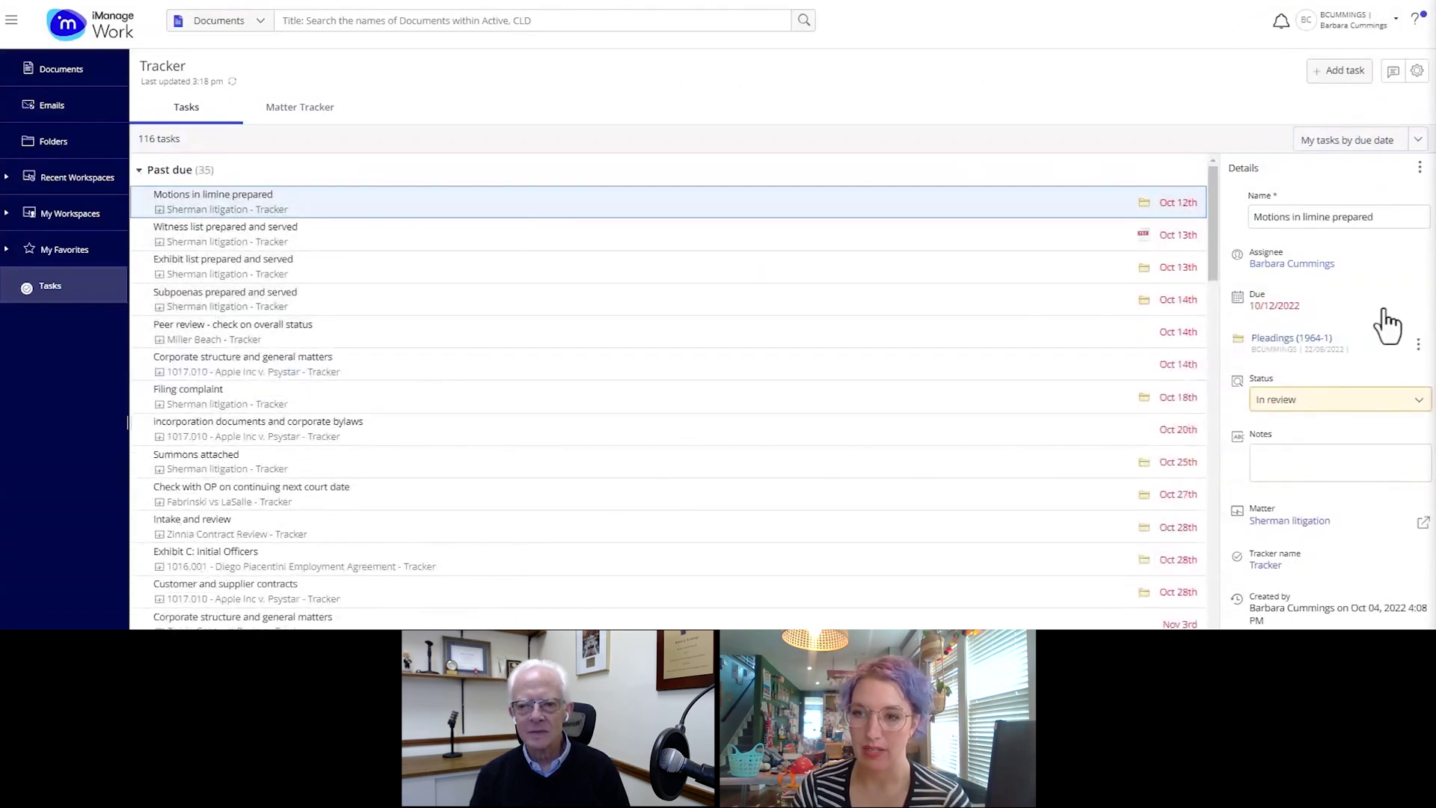
click(1366, 401)
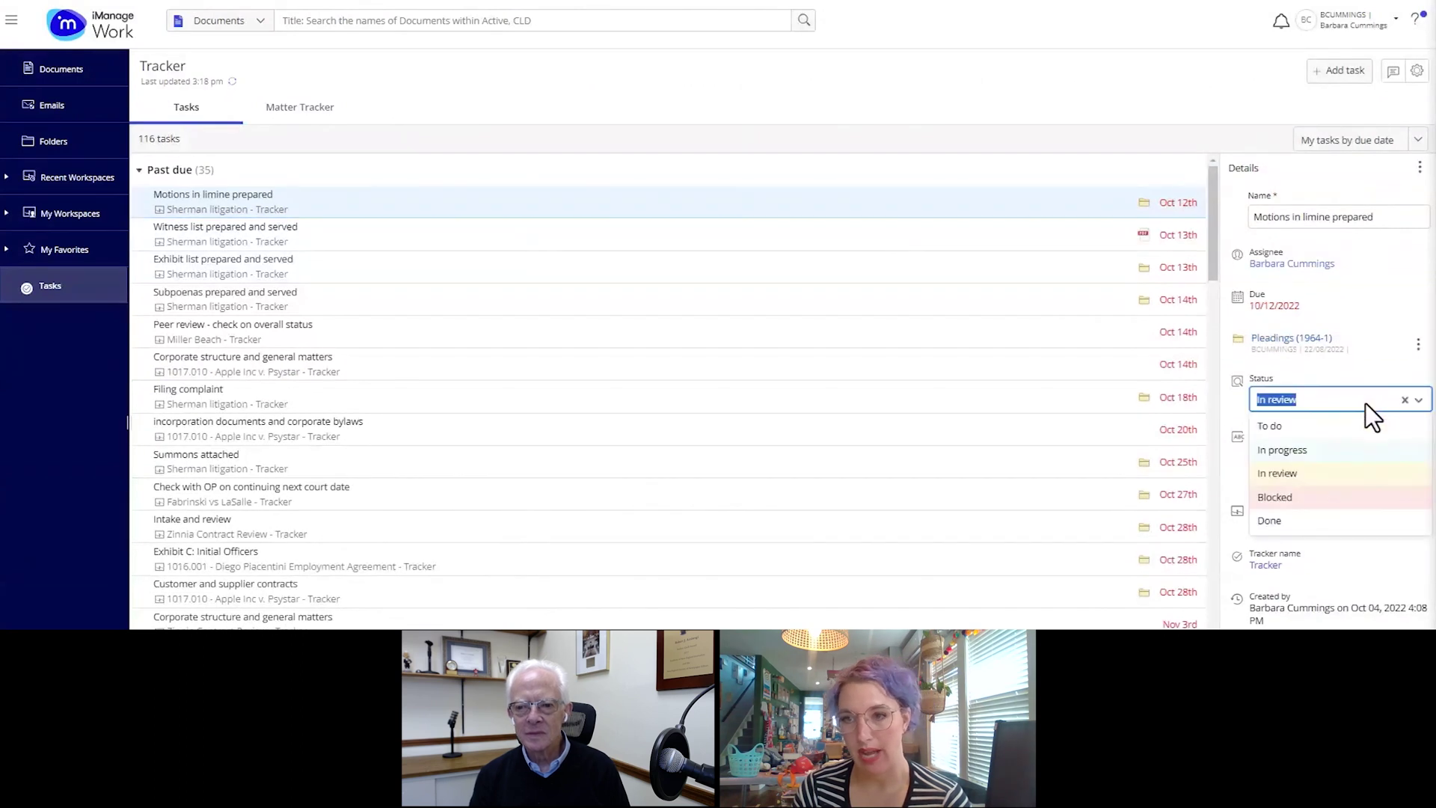
click(1298, 523)
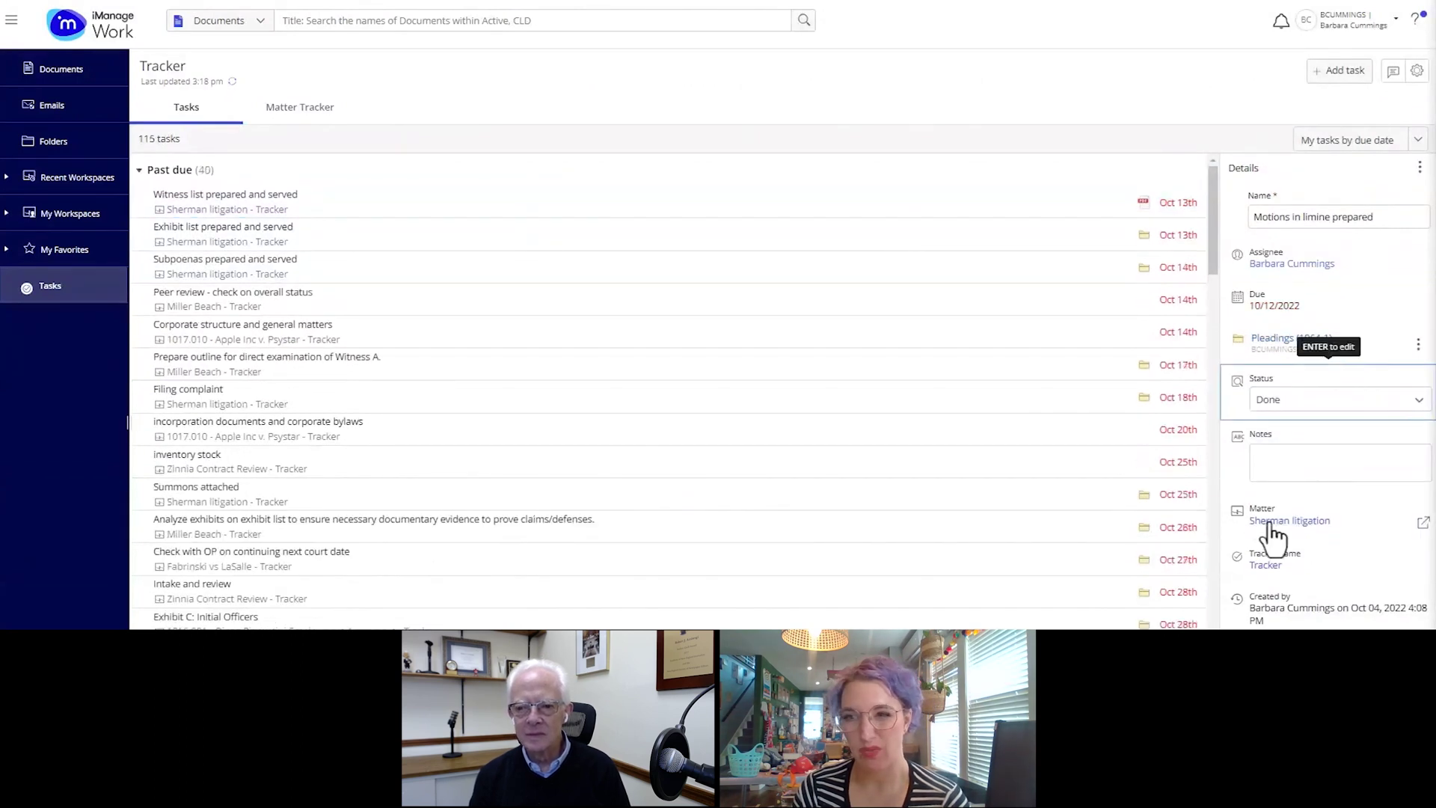
View Client Meeting notes.docx in the Summons attached task's linked email folder, then return to Tasks.
click(1057, 496)
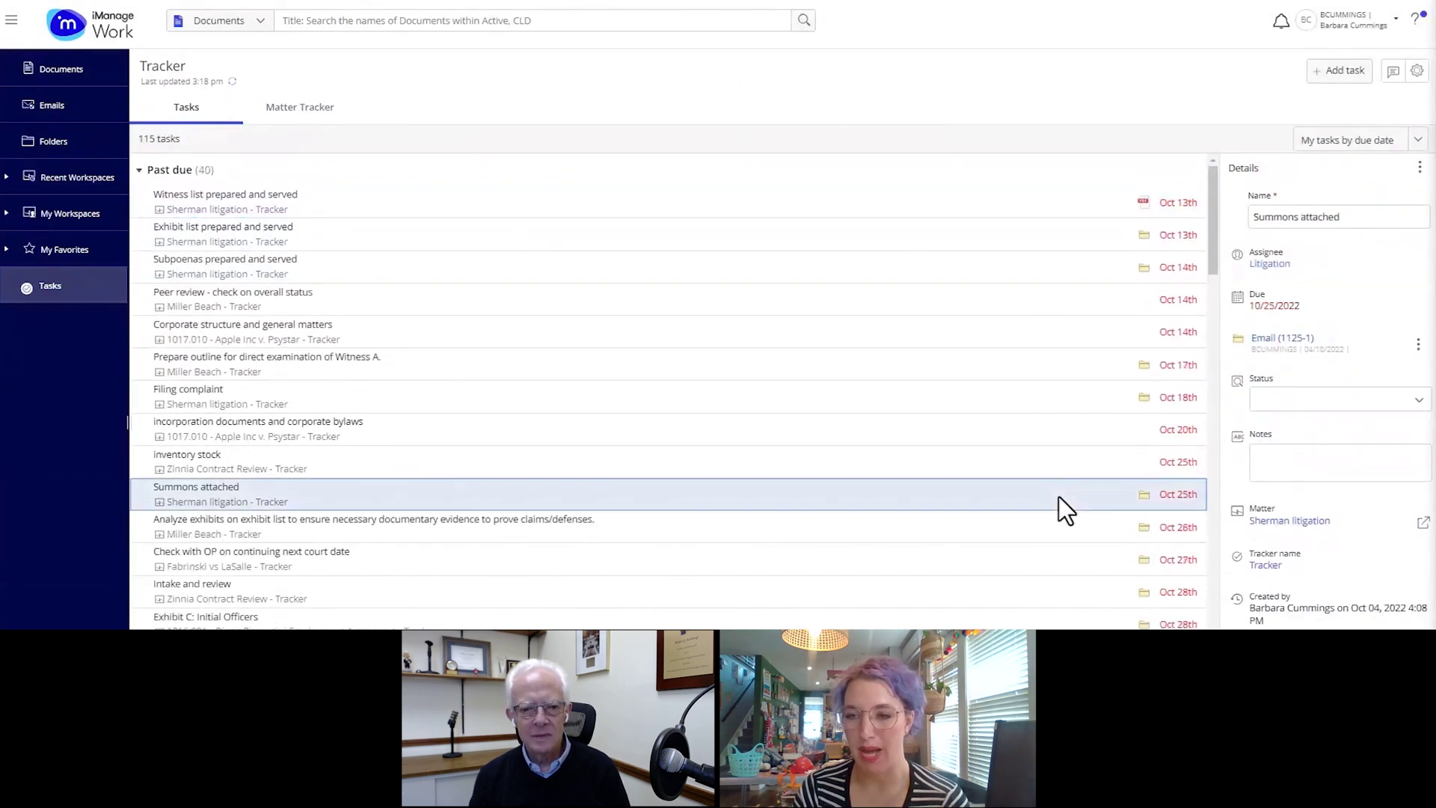
click(1282, 343)
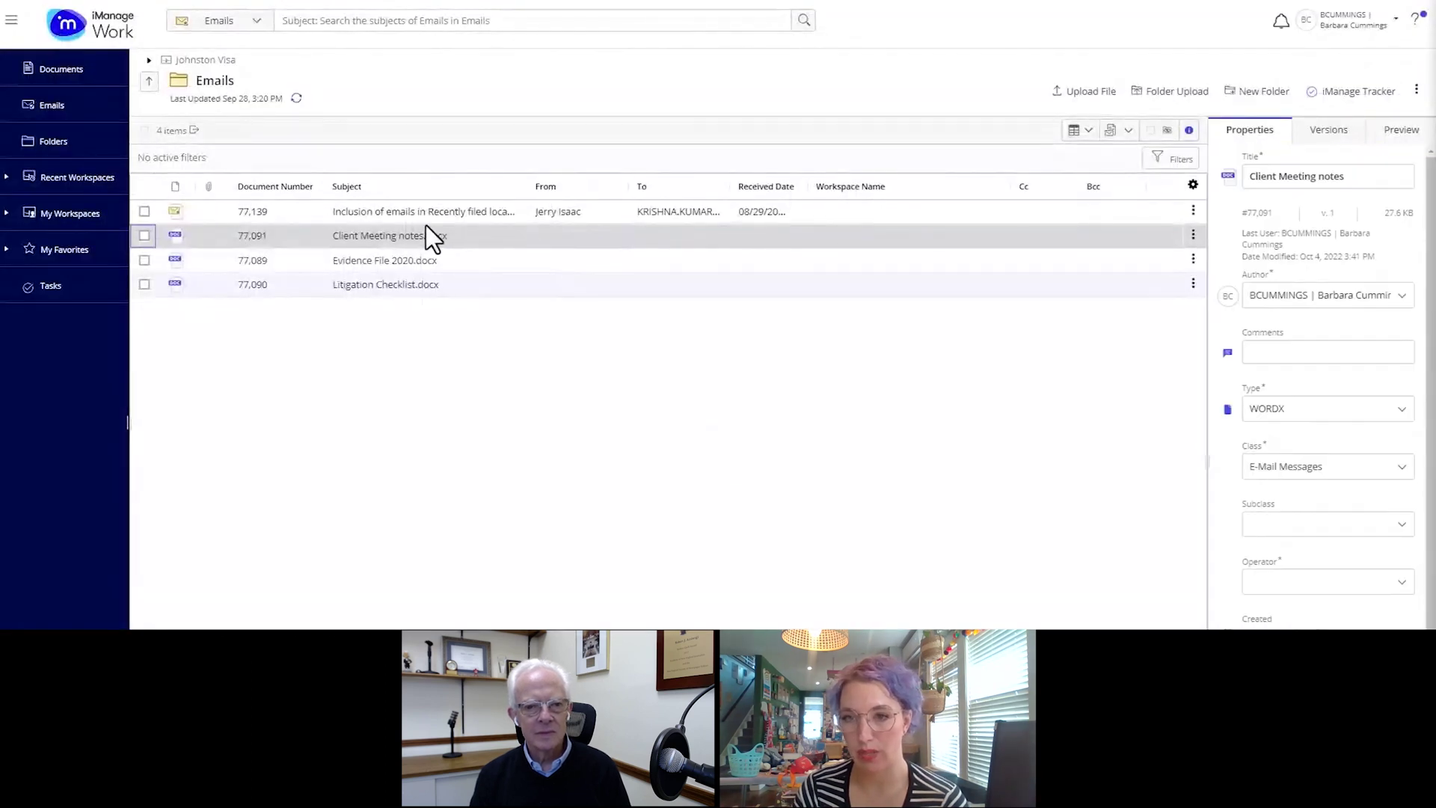
click(411, 235)
scroll(408, 237, down, 5)
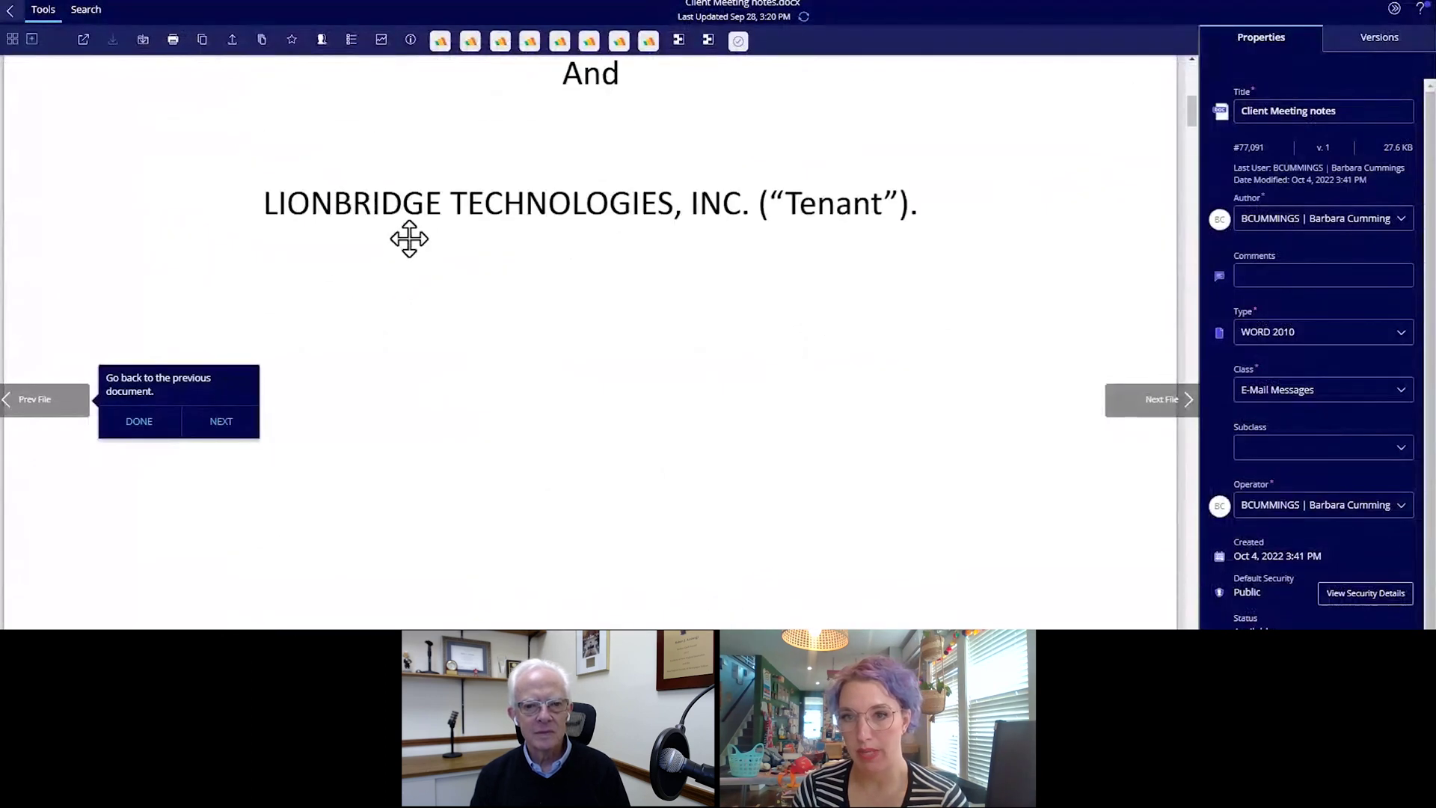
click(10, 10)
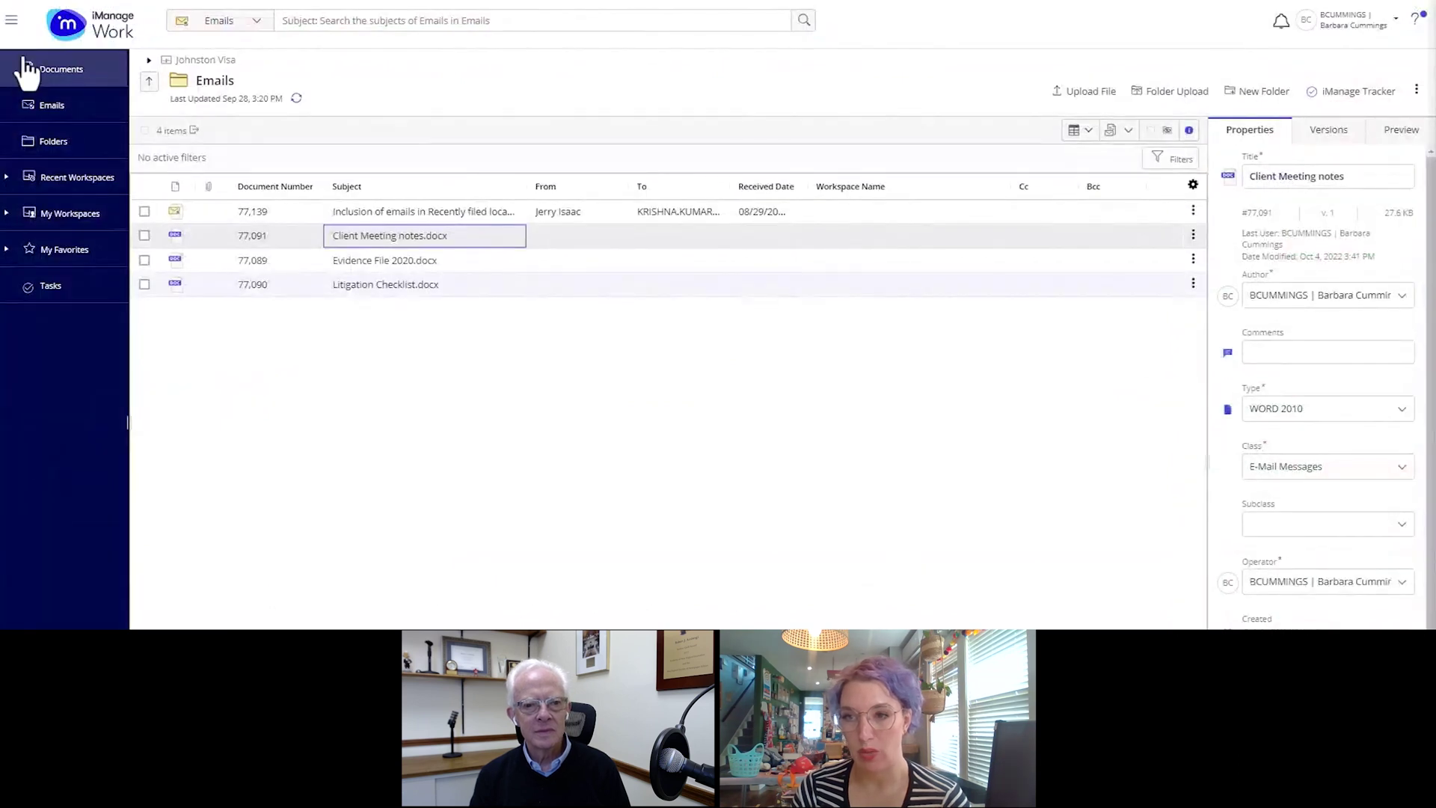
click(50, 285)
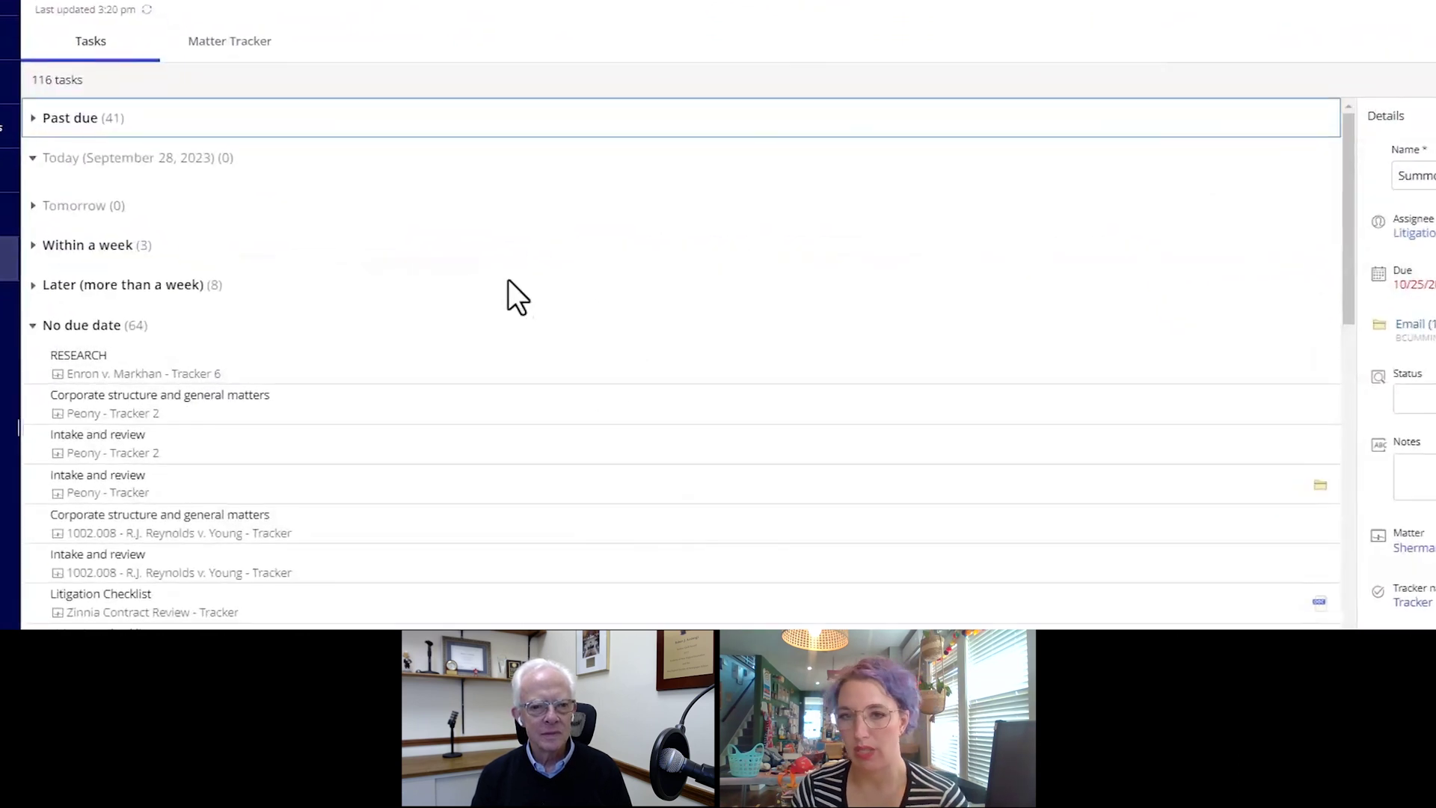
Move the E.ON grid connection agreement task from Done back to an open status.
click(520, 302)
click(88, 294)
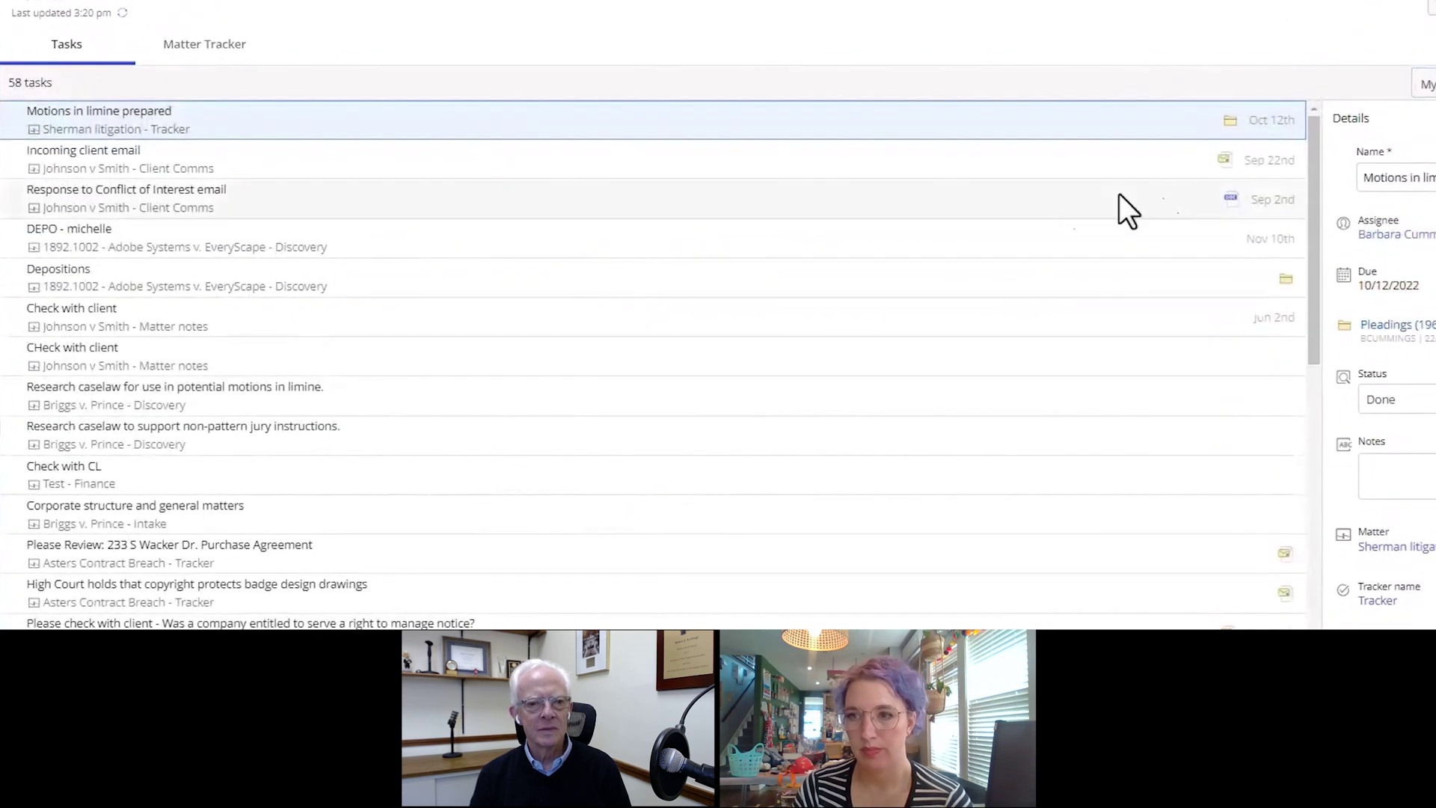
scroll(805, 209, down, 5)
click(778, 310)
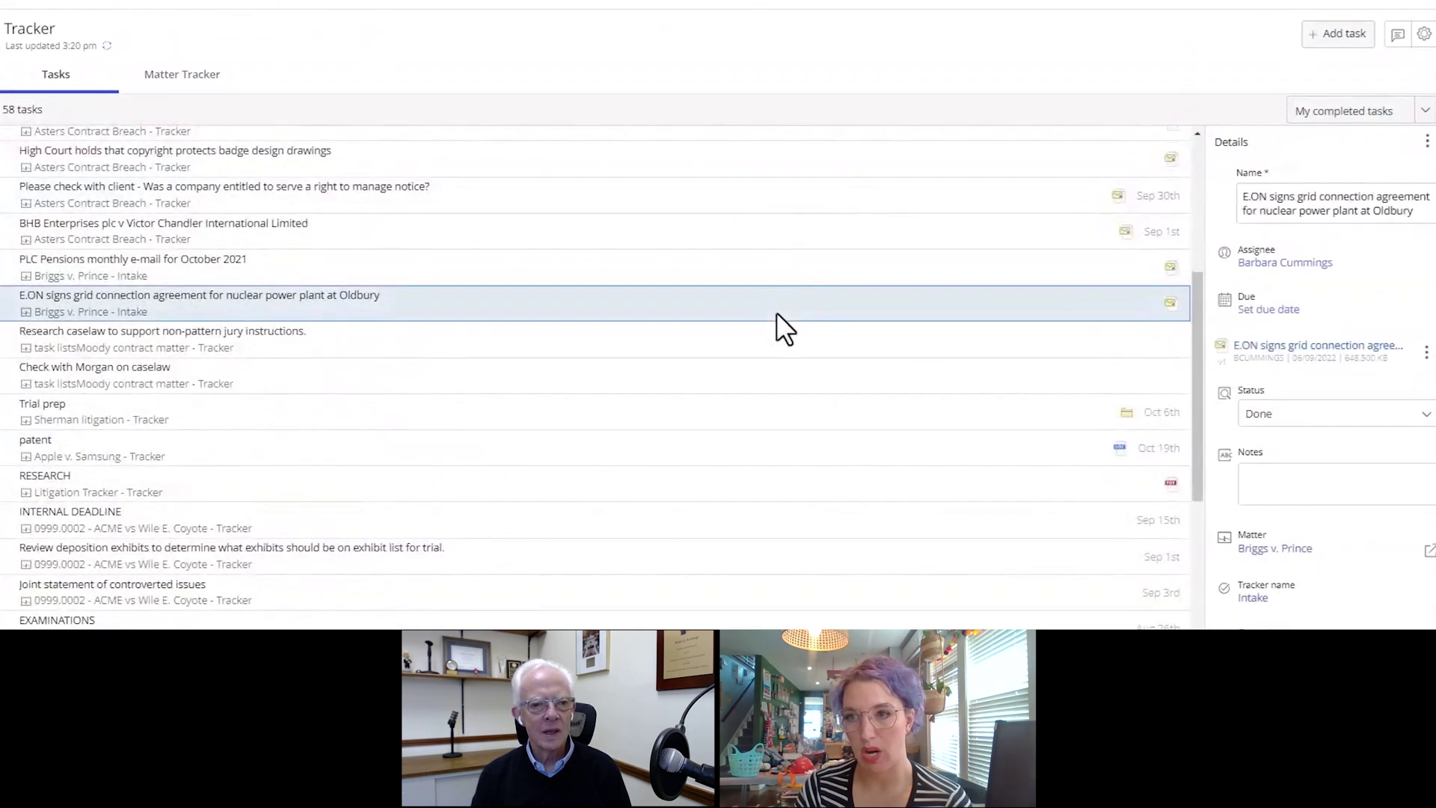
click(1266, 413)
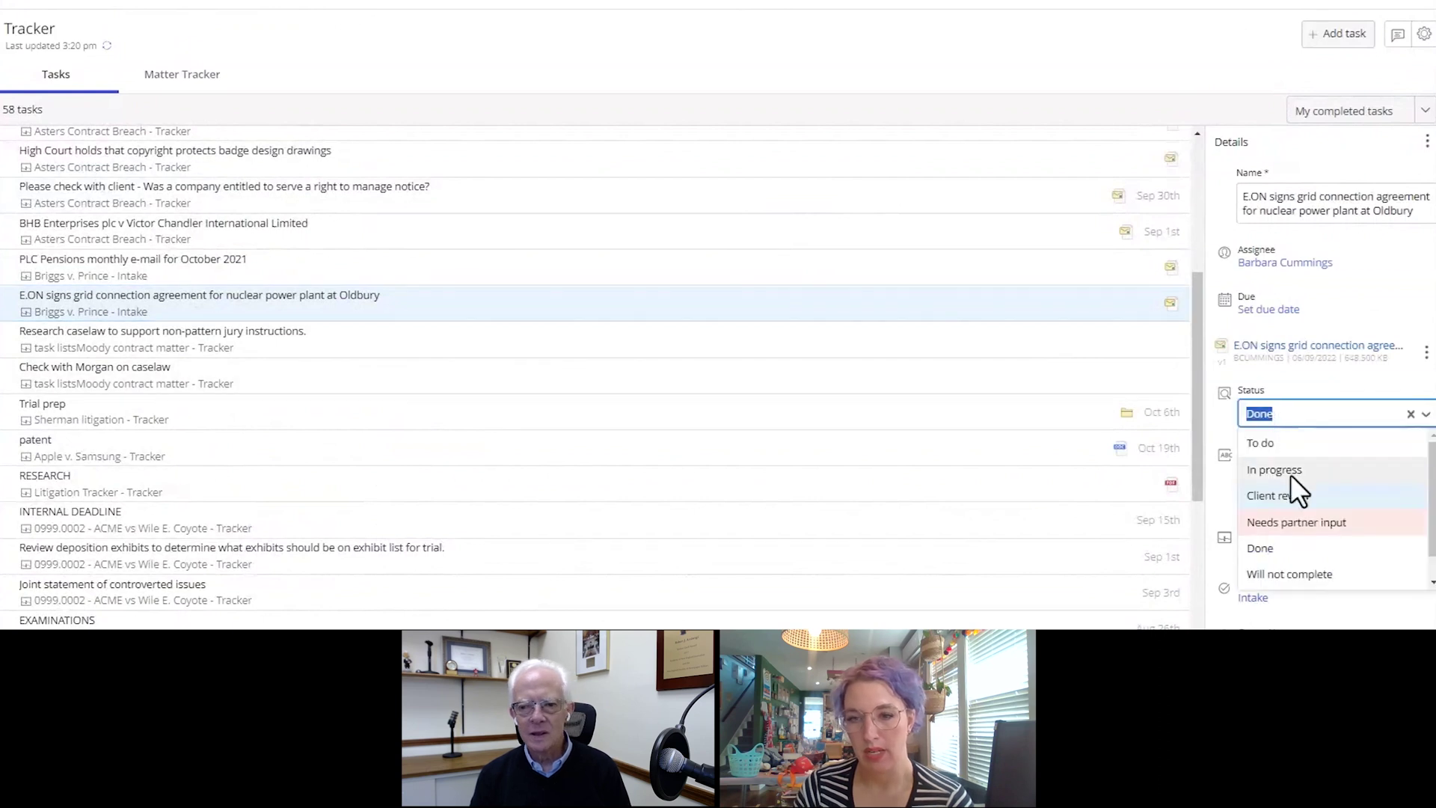
click(1291, 494)
Switch to Other's tasks and choose a colleague whose tasks to view.
click(1339, 111)
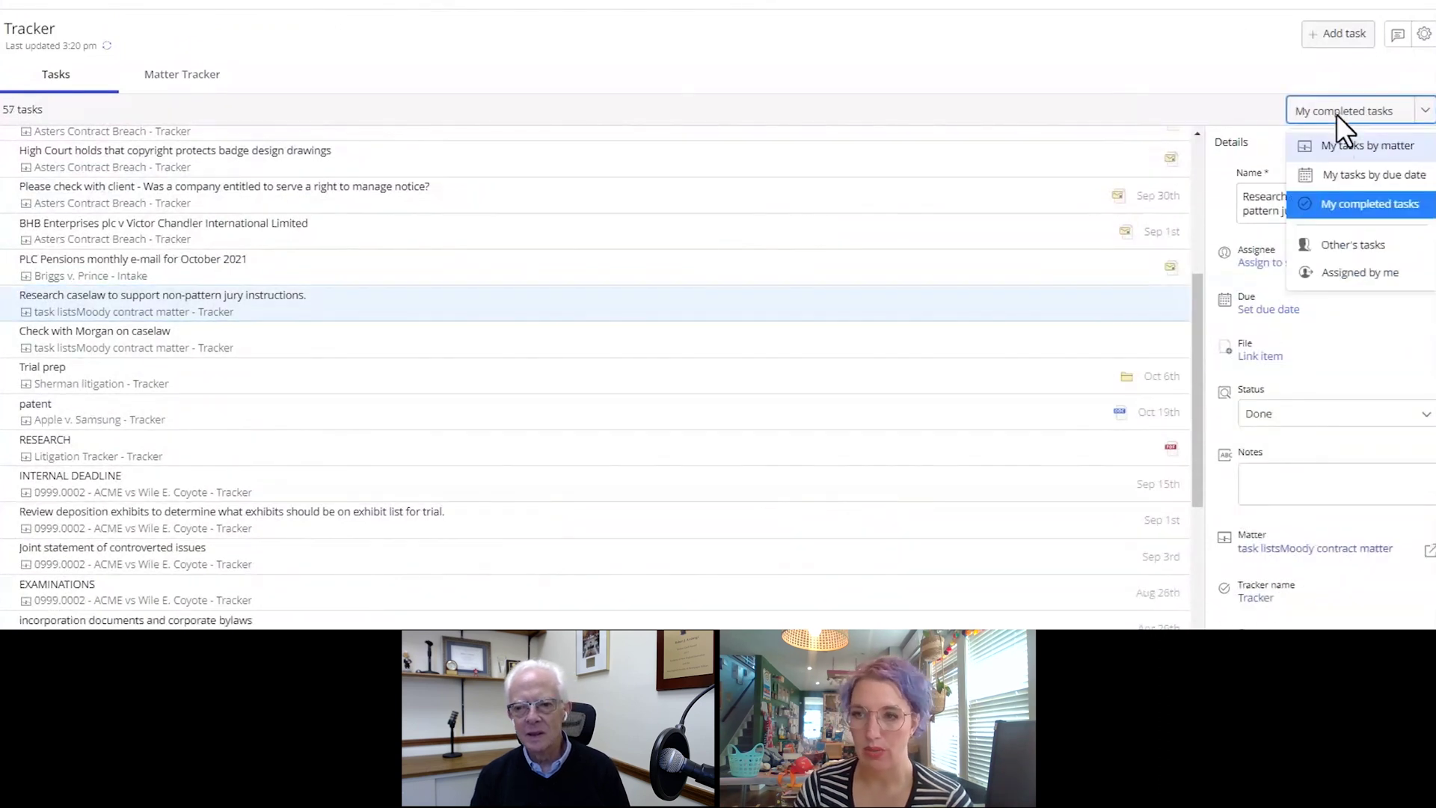
click(1338, 253)
click(947, 154)
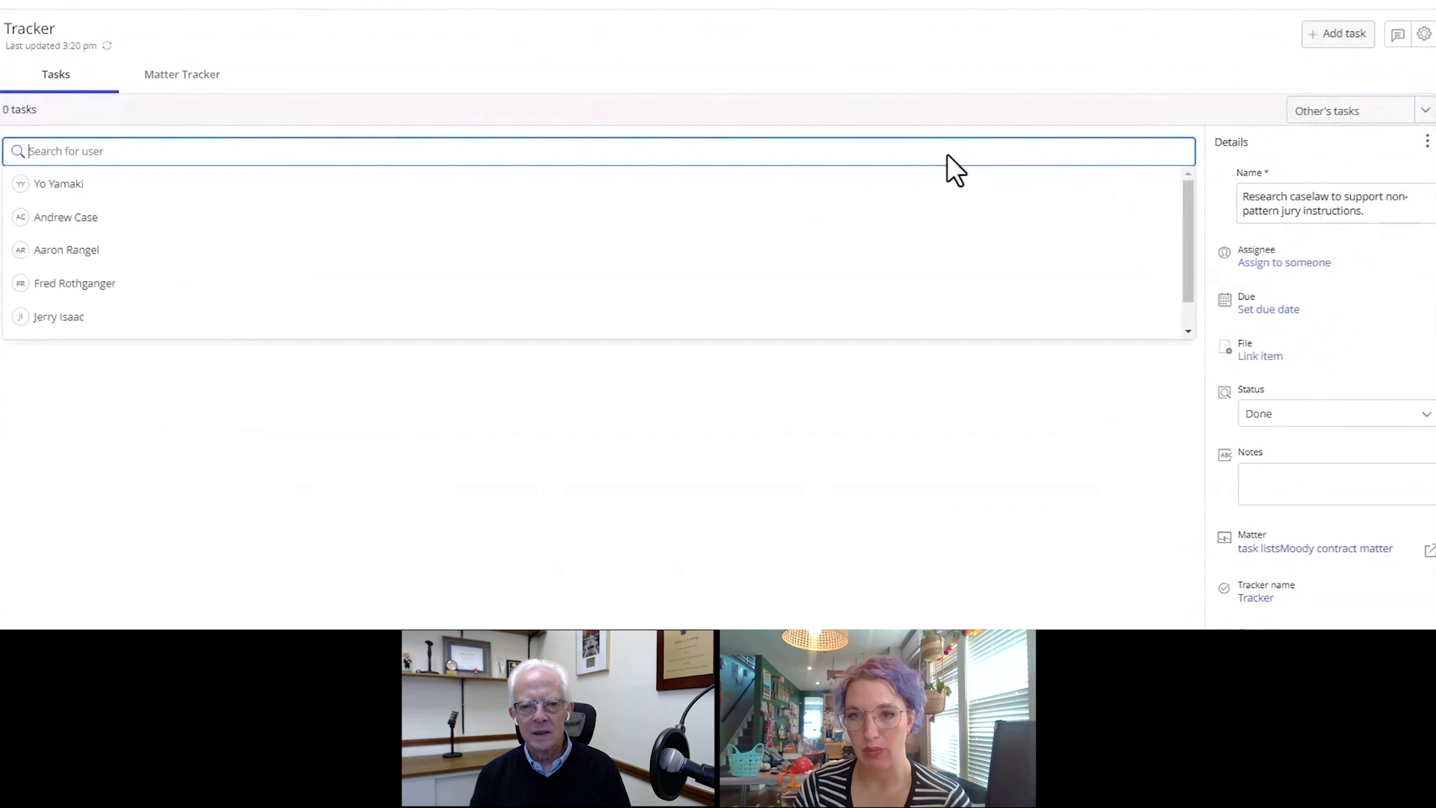
click(577, 186)
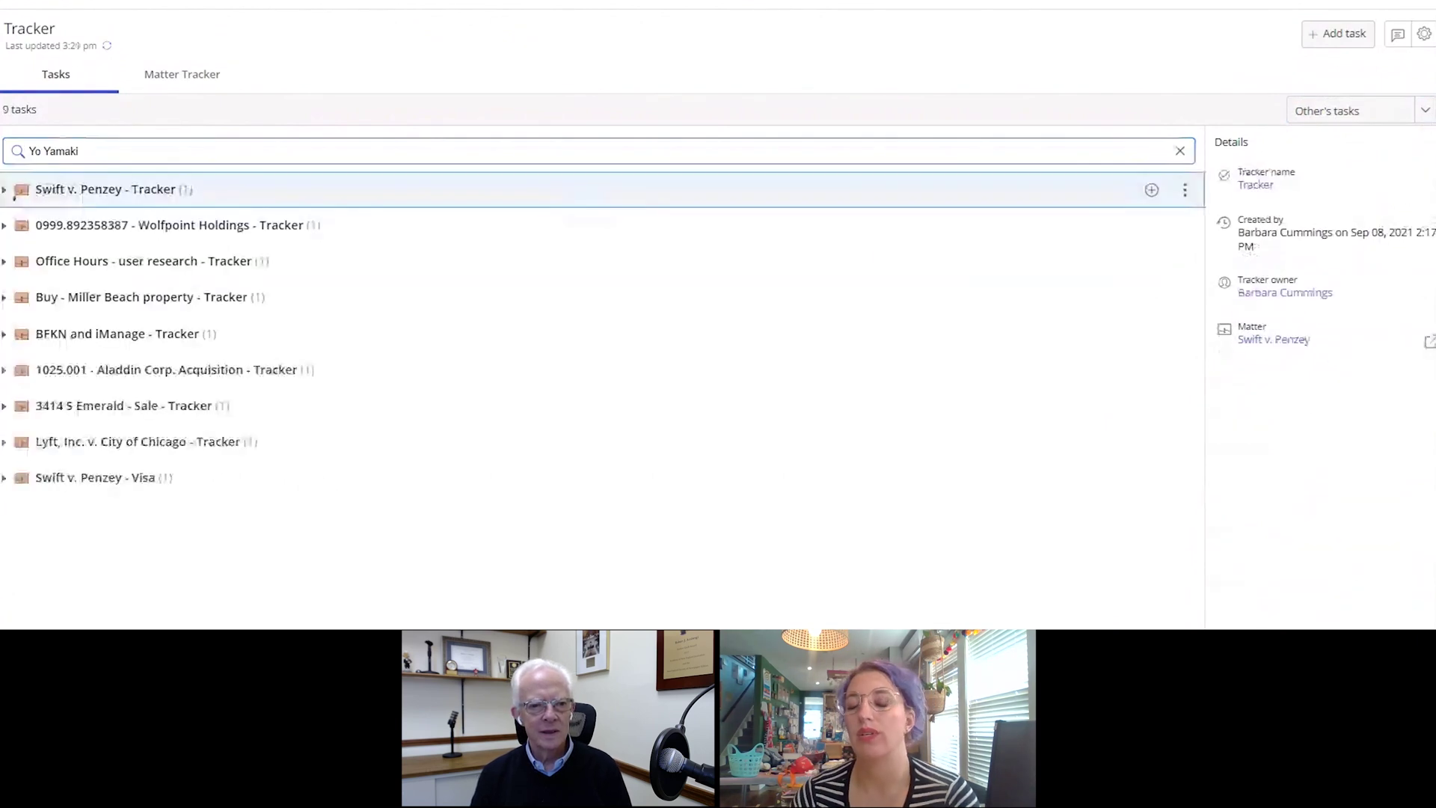
Expand Swift v. Penzey and review the Filing complaint task's change history.
click(5, 192)
right_click(132, 225)
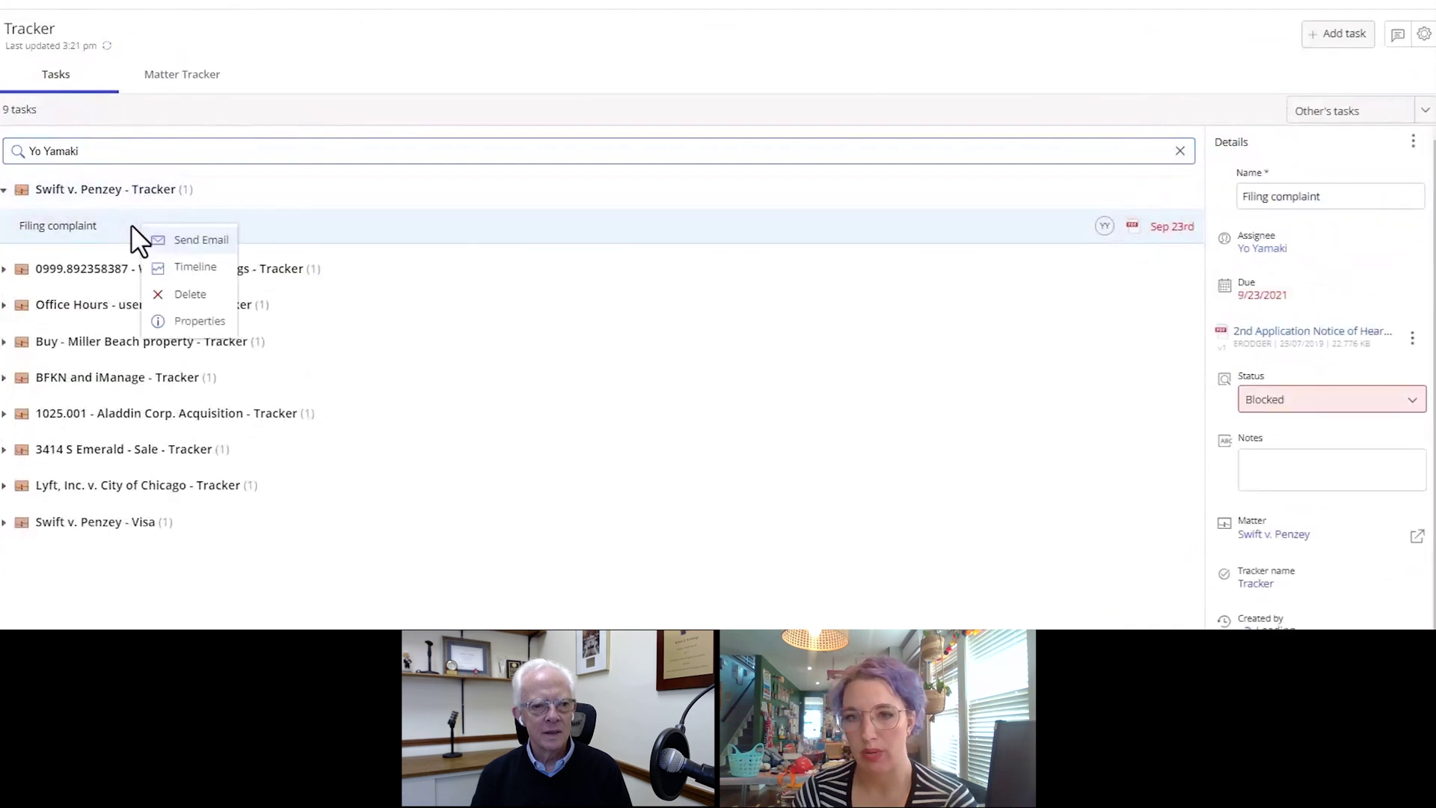
click(183, 267)
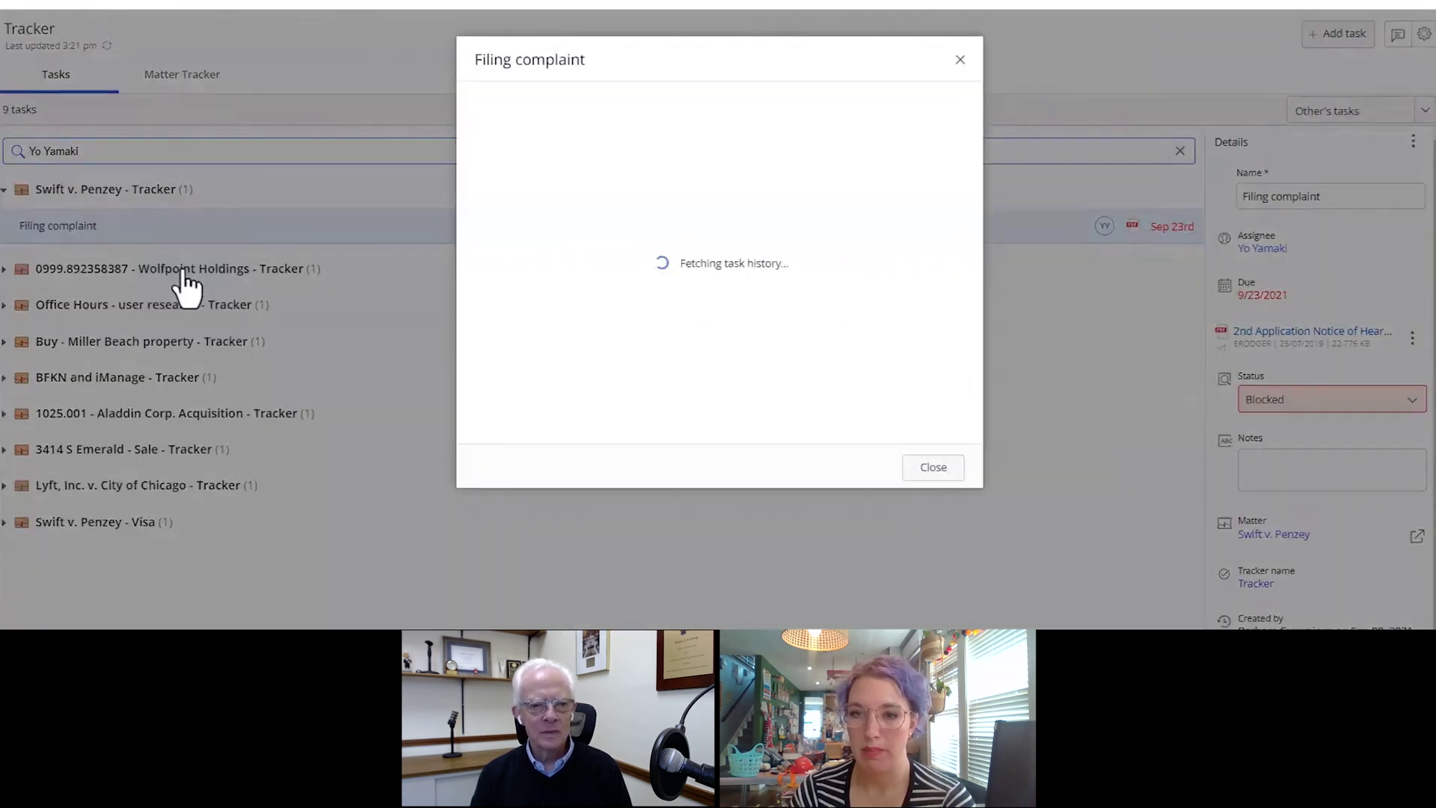
scroll(687, 276, down, 1)
scroll(687, 276, down, 1)
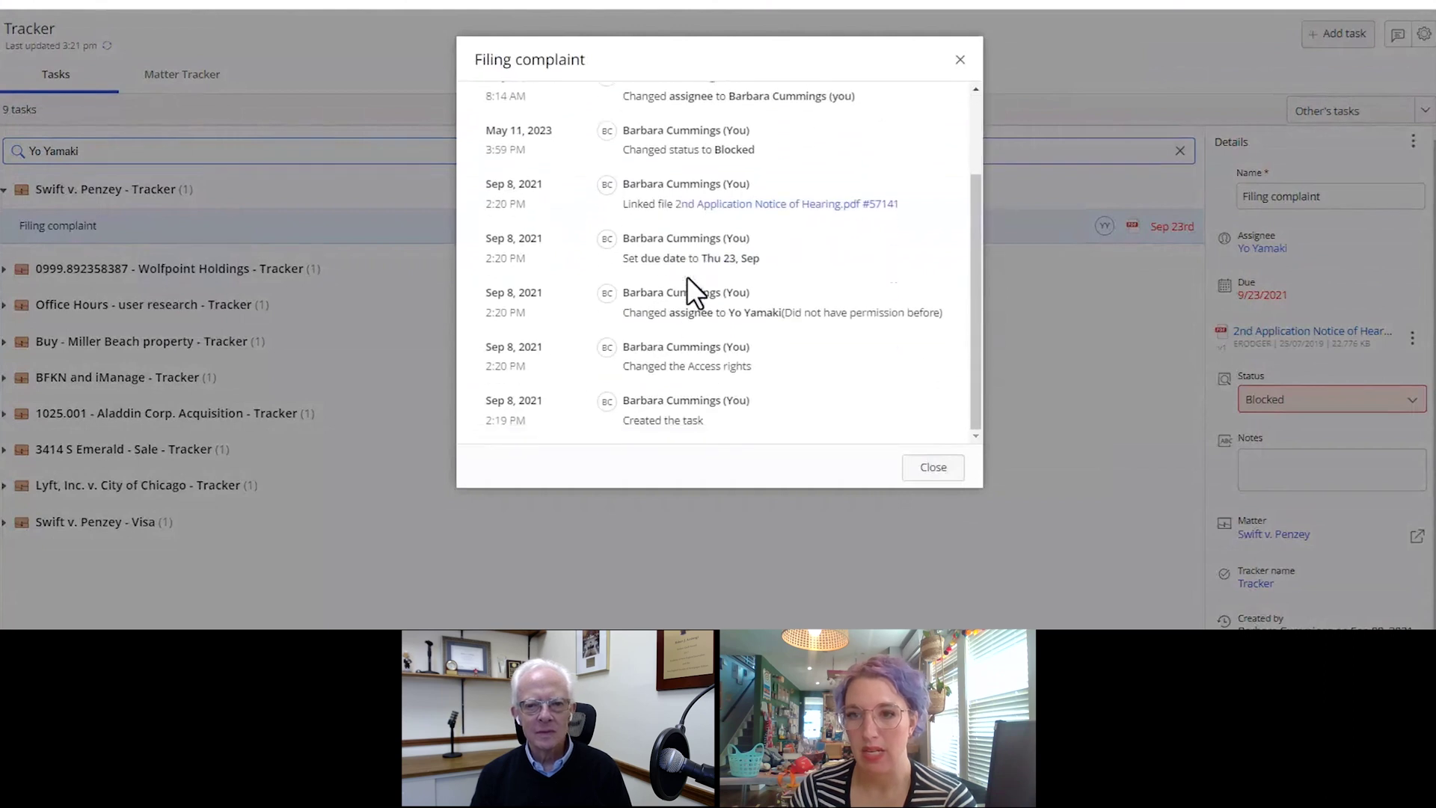
click(914, 471)
click(1425, 111)
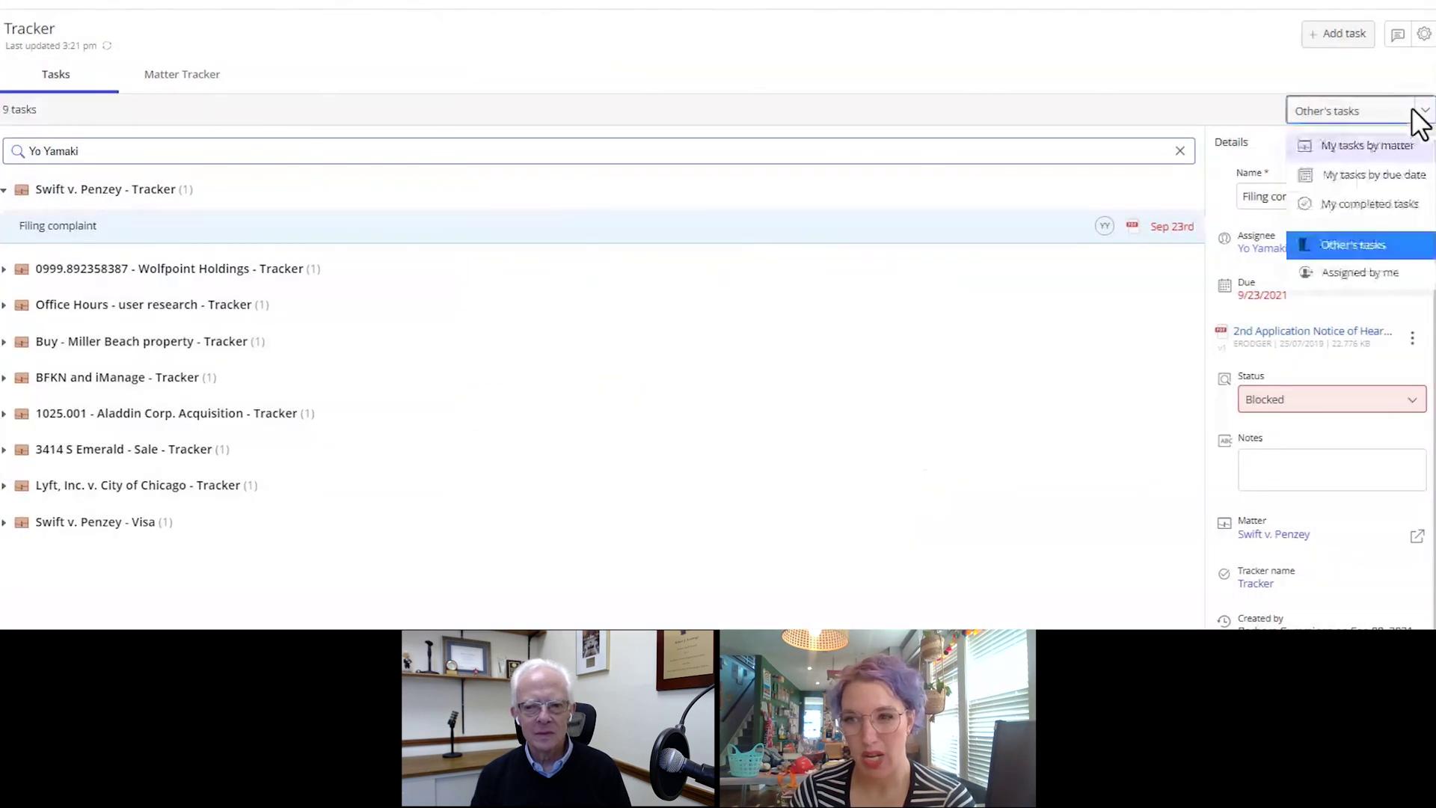
Show the tasks assigned by me and scroll through them.
click(1379, 271)
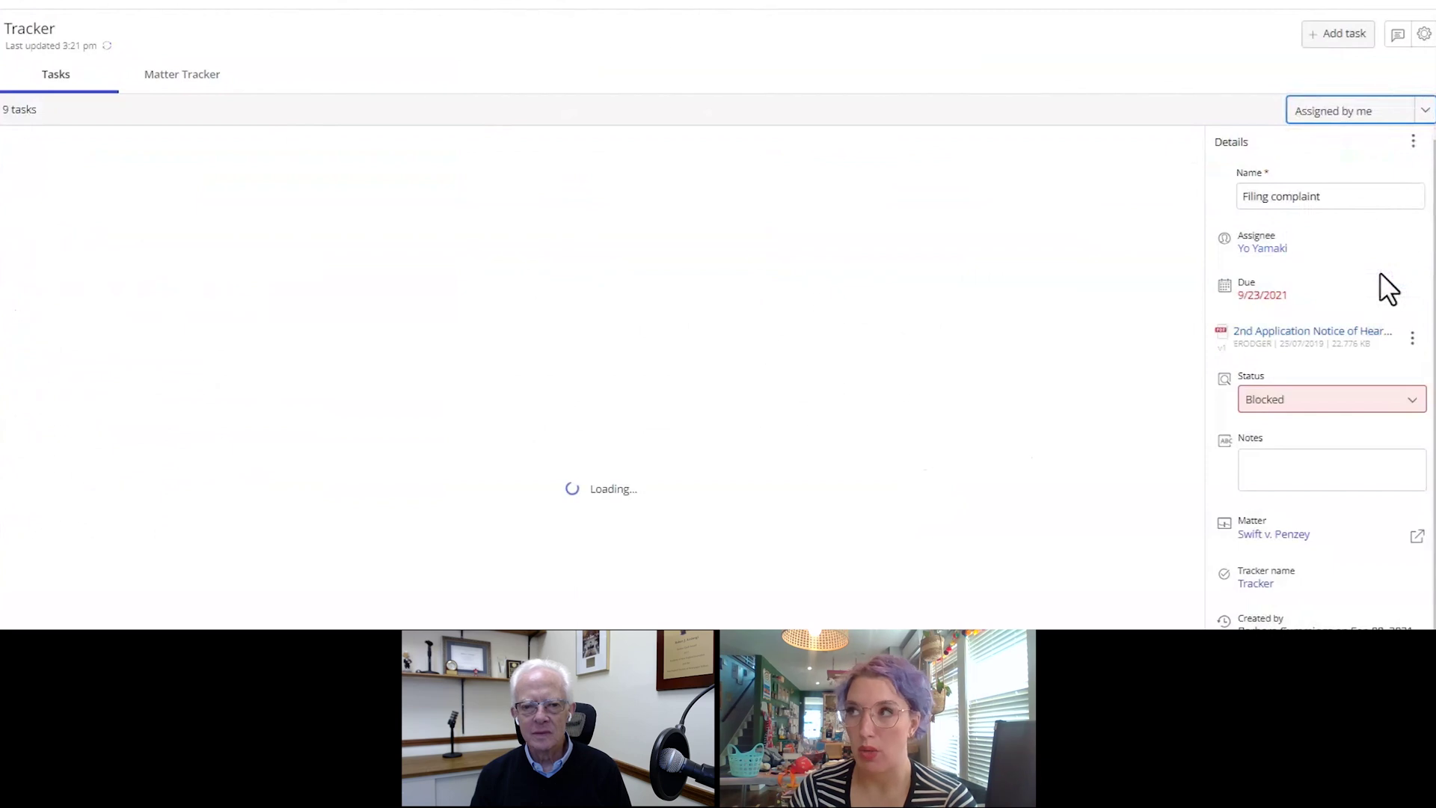
scroll(522, 239, down, 4)
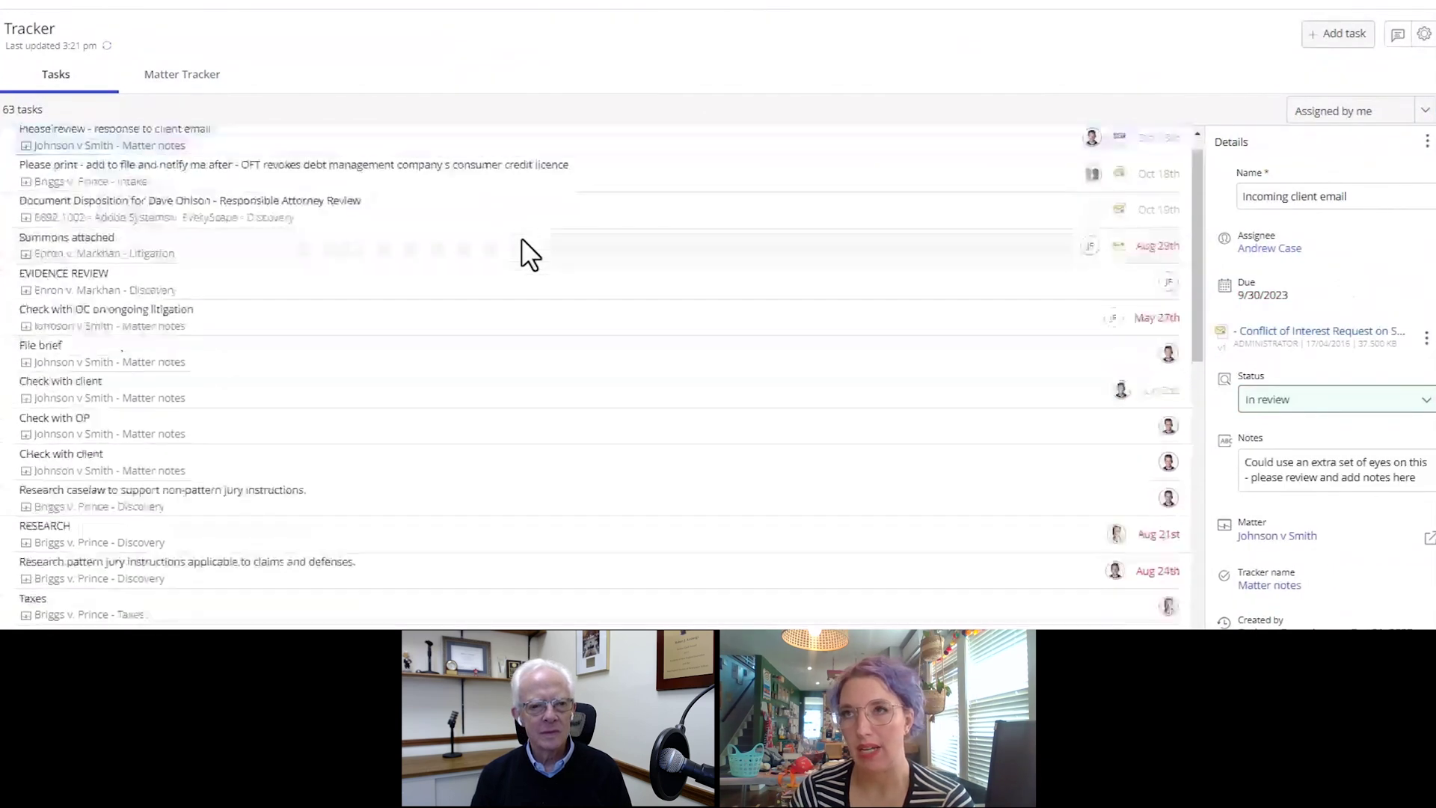
scroll(522, 237, down, 3)
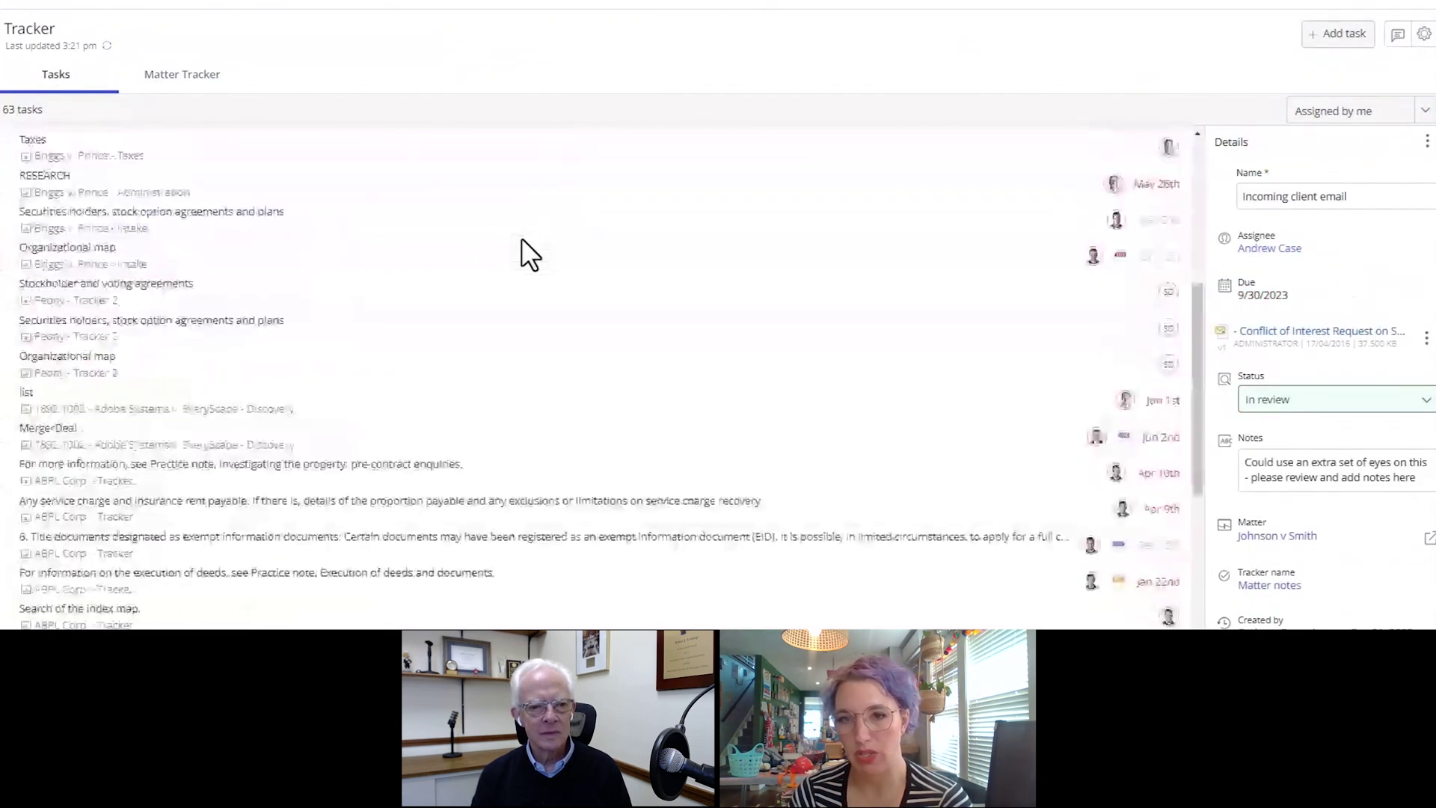
Glance at the matter workspaces list, then group my tasks by matter.
click(180, 84)
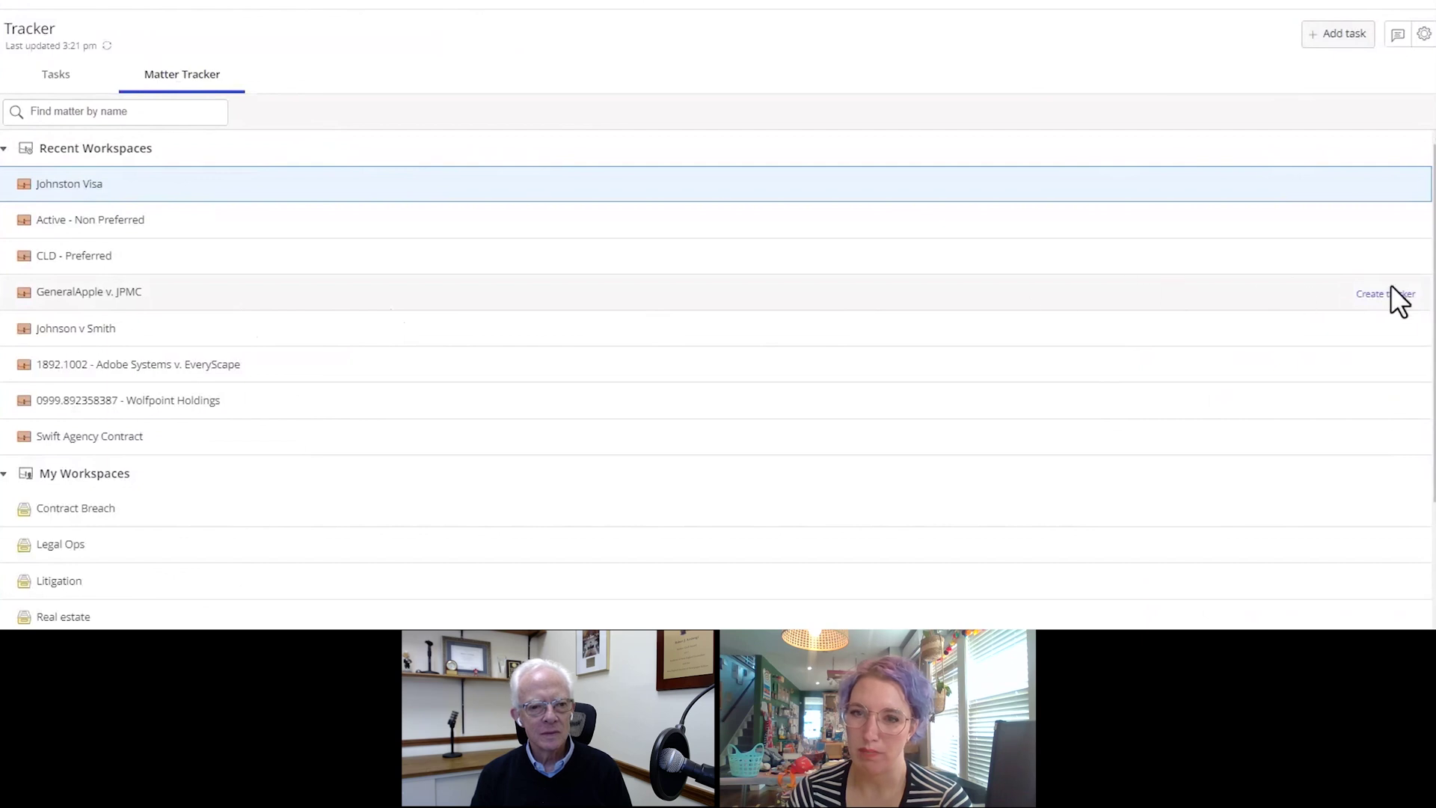
click(75, 76)
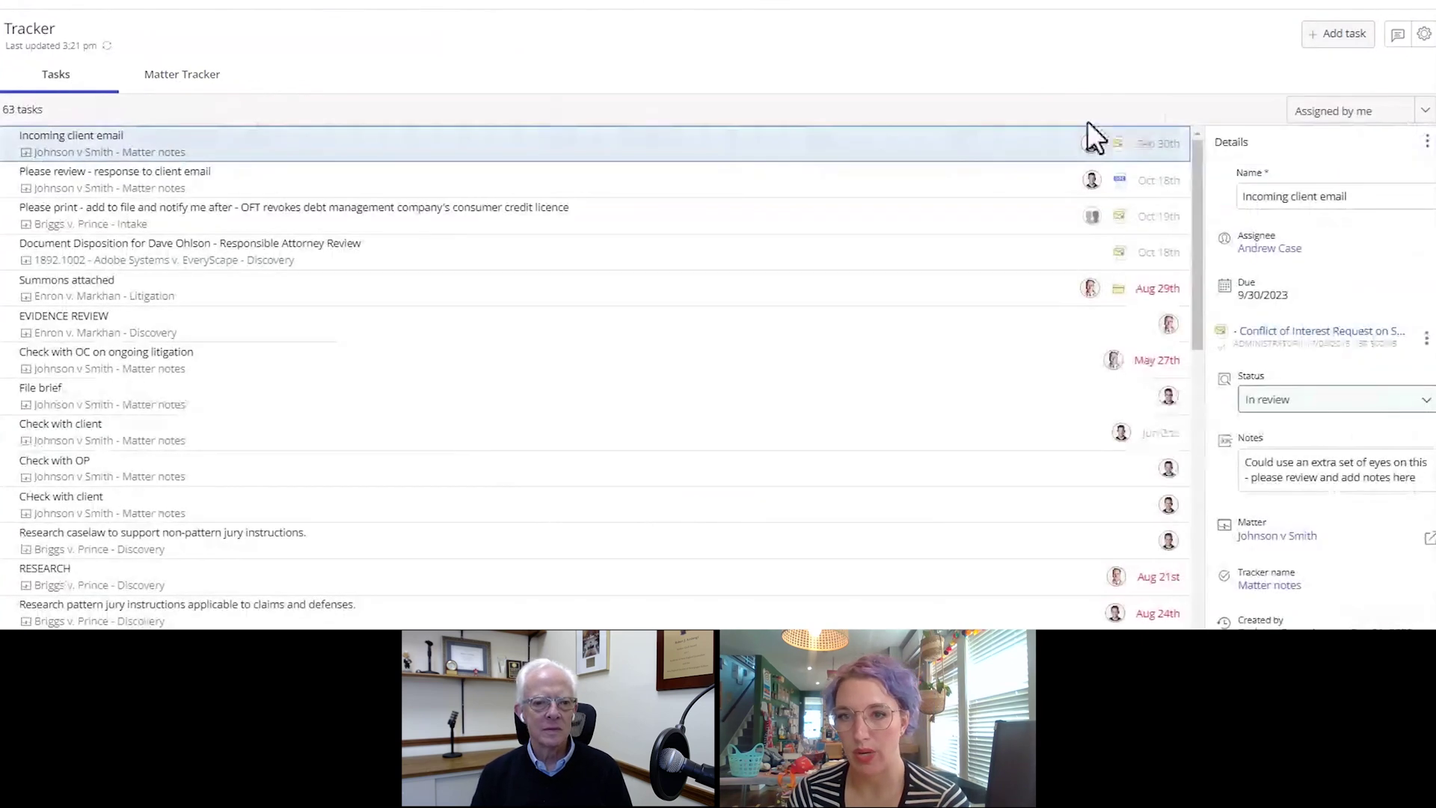
click(1388, 118)
click(1384, 147)
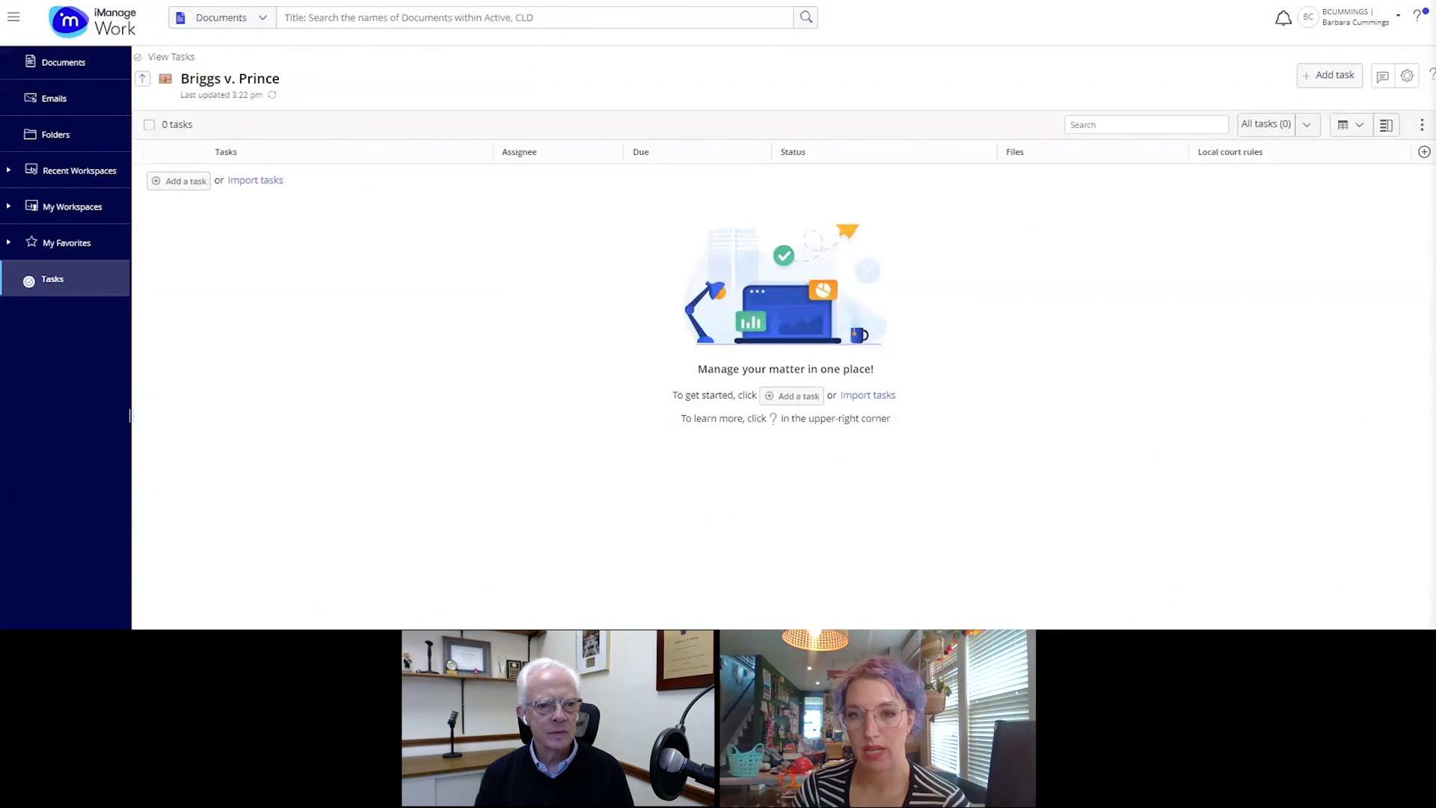
Import Tasks only, without columns, from the Litigation Tracker checklist found by searching 'litigation'.
click(886, 396)
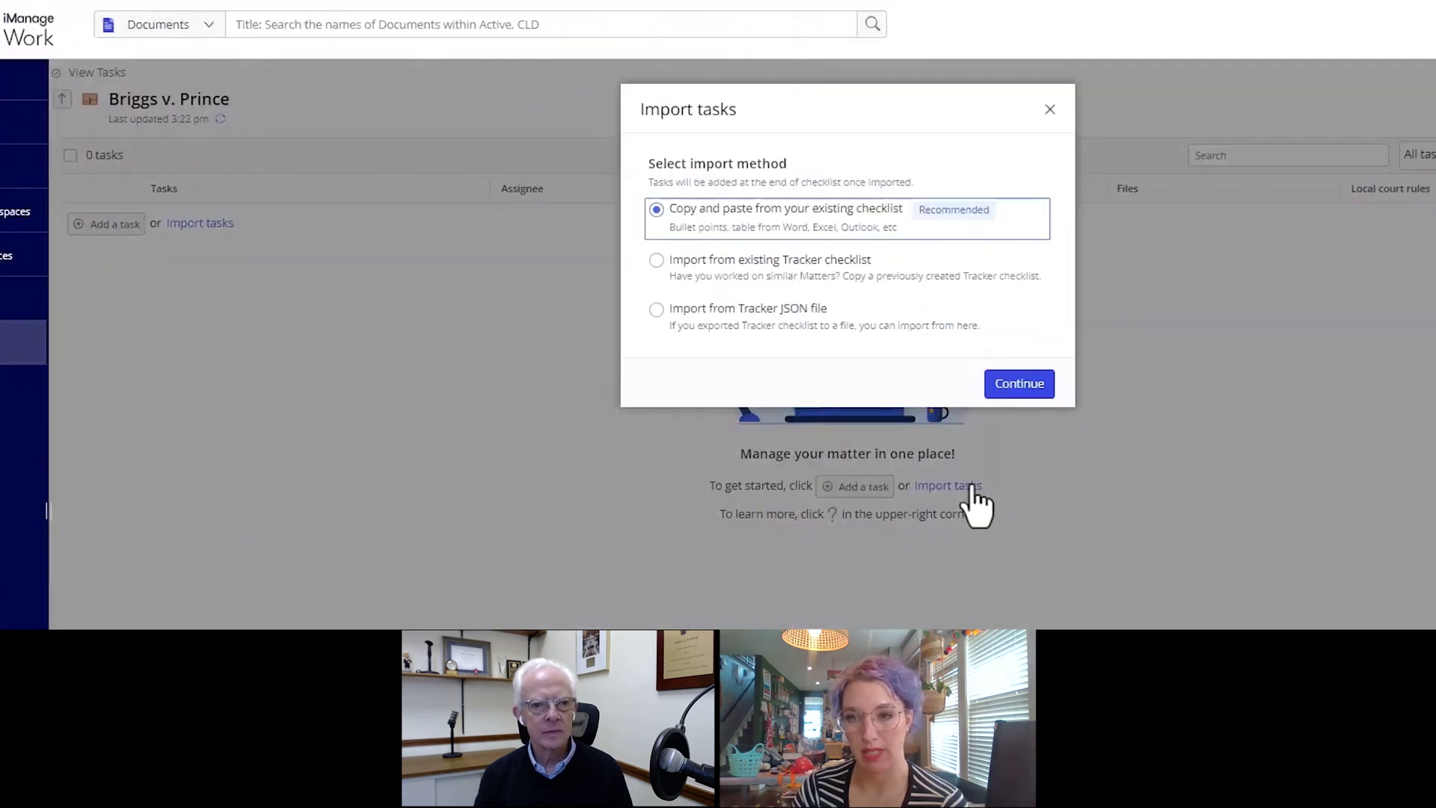
click(963, 275)
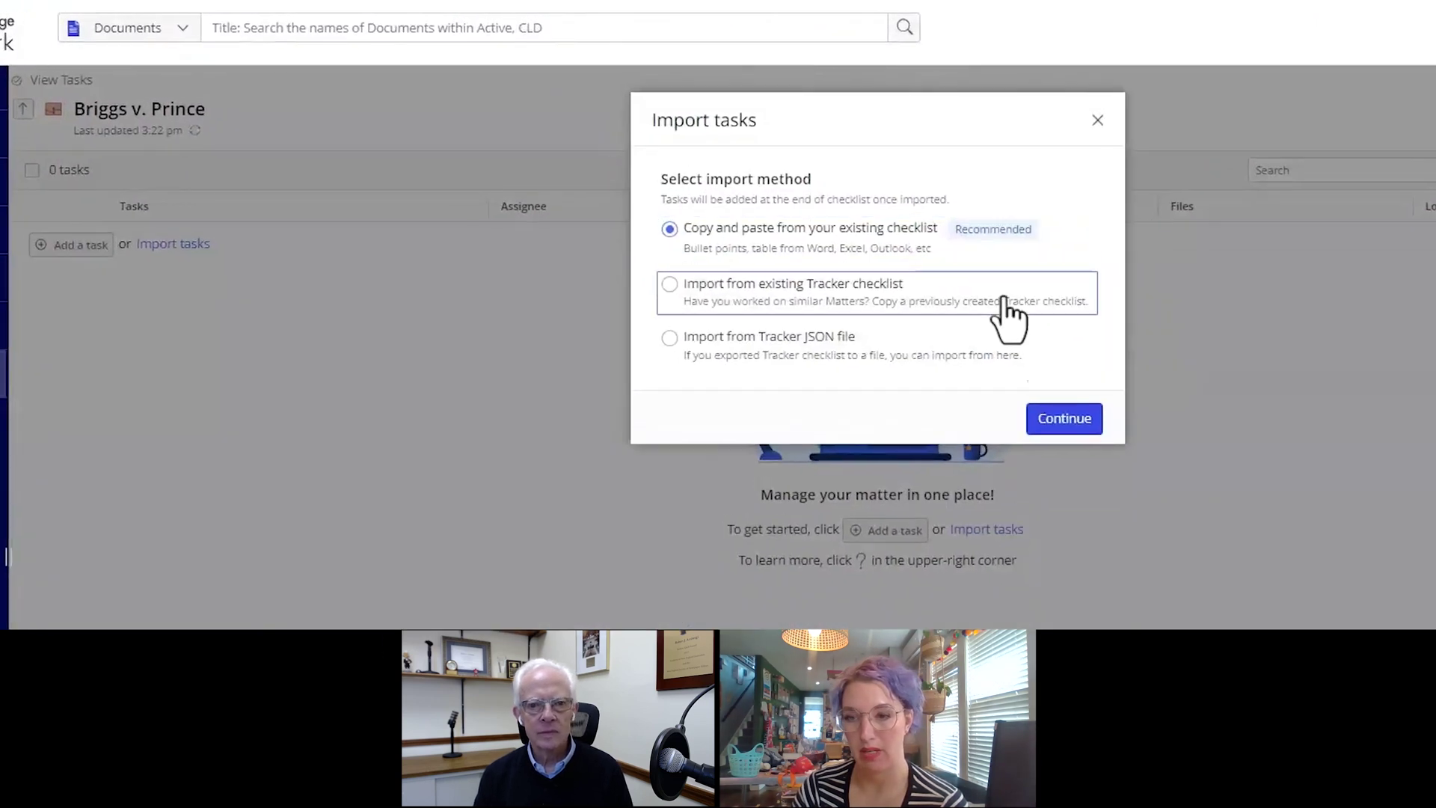
click(1095, 431)
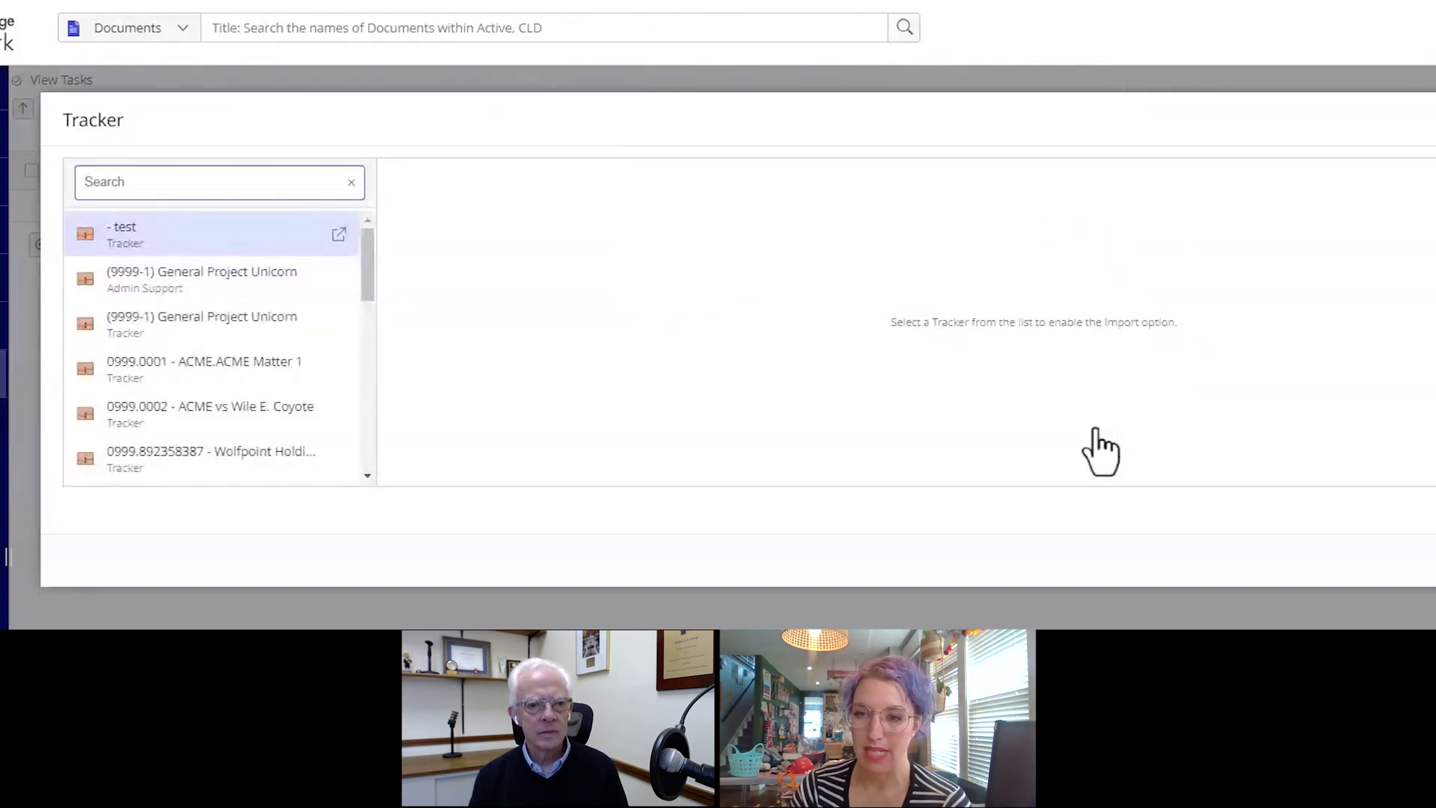
text(litigation)
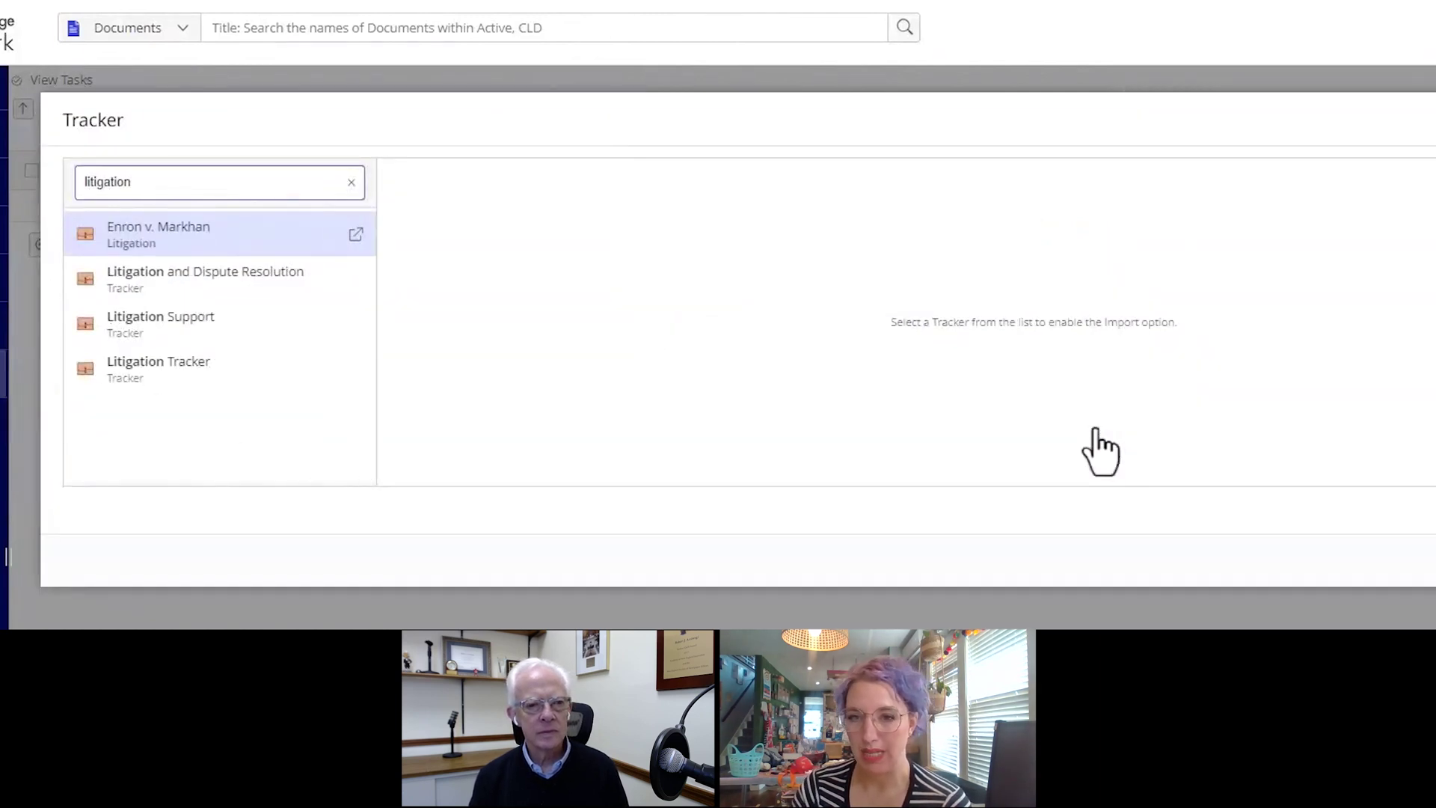
click(184, 383)
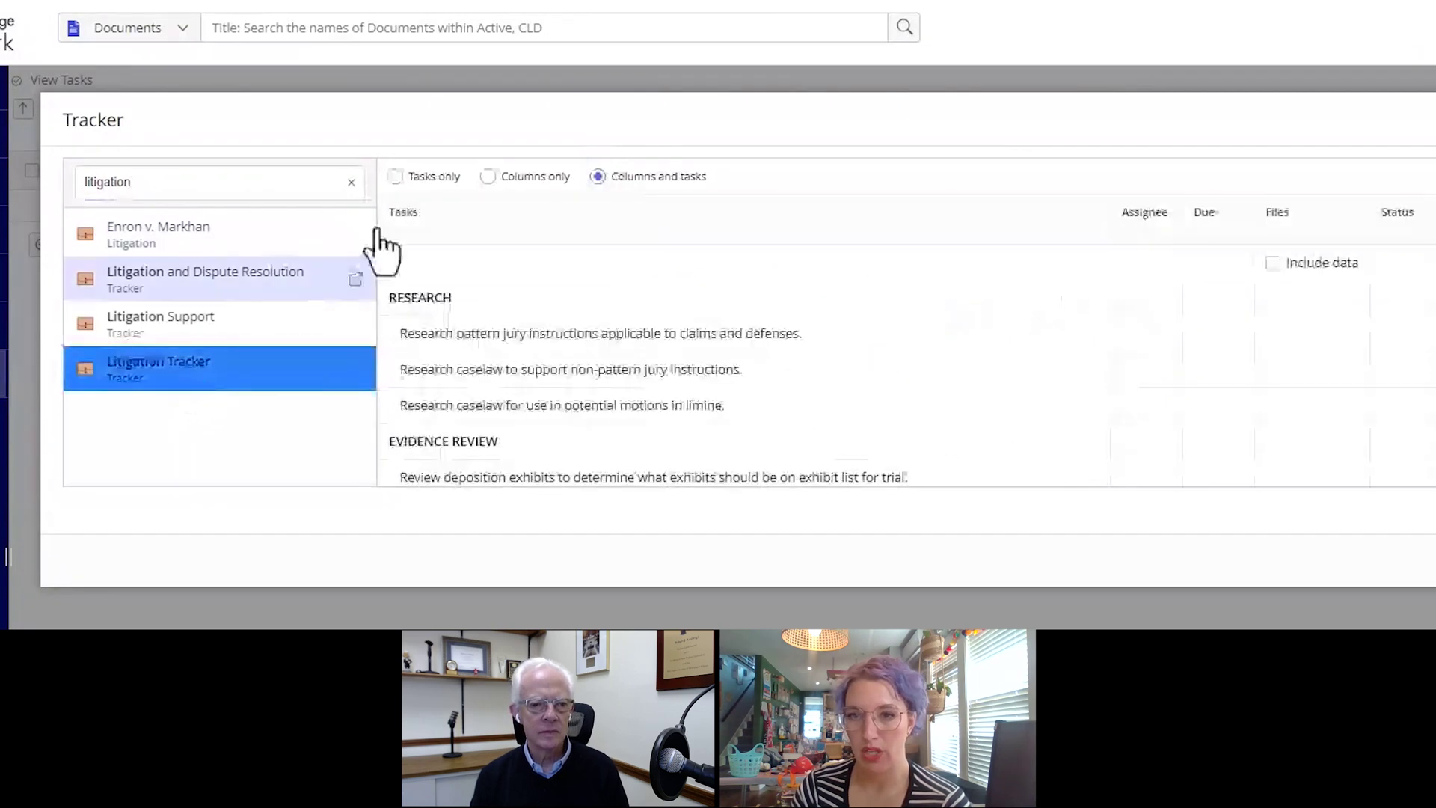
click(430, 187)
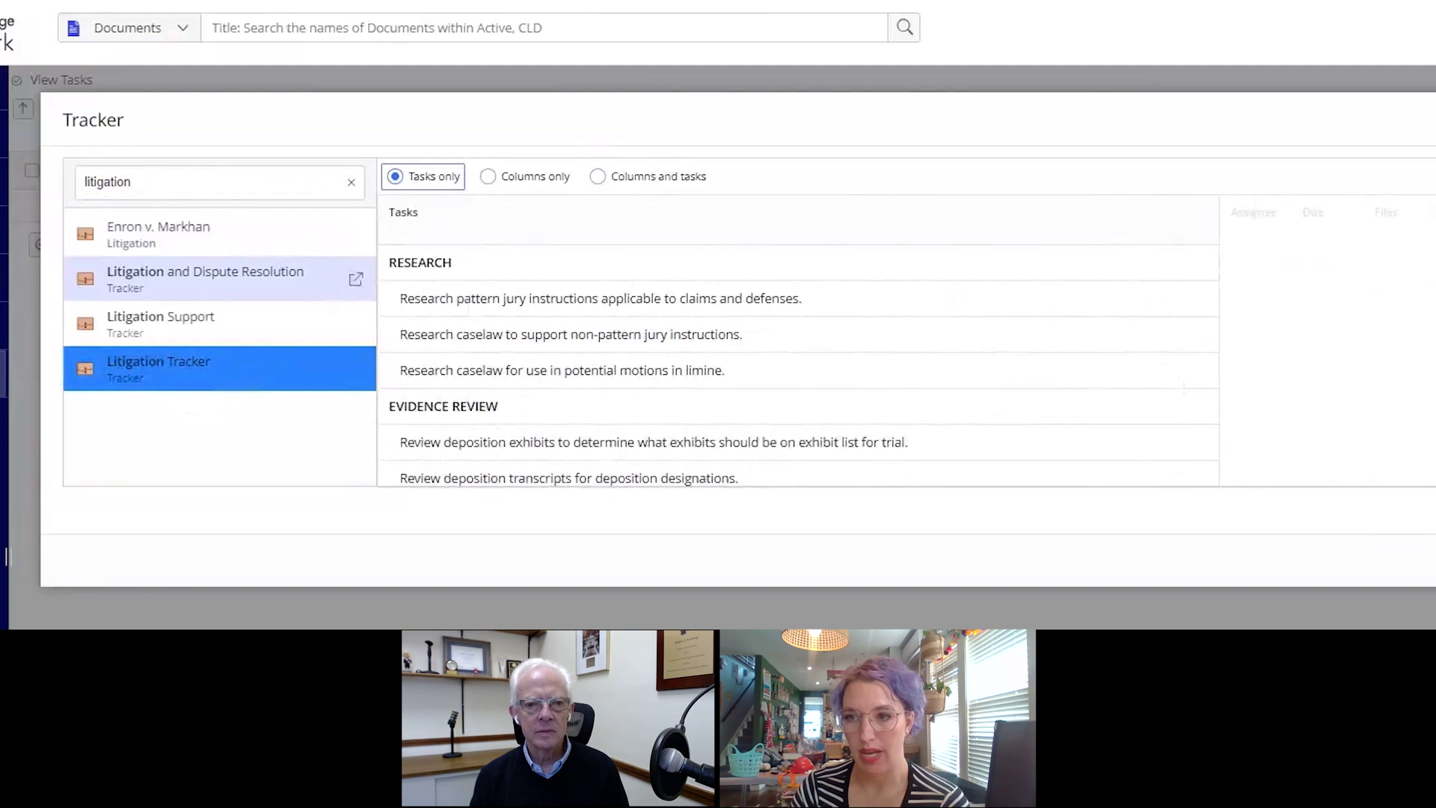
Assign RESEARCH to the Litigation group, due 9/29/2023, with status Need assistance.
click(571, 245)
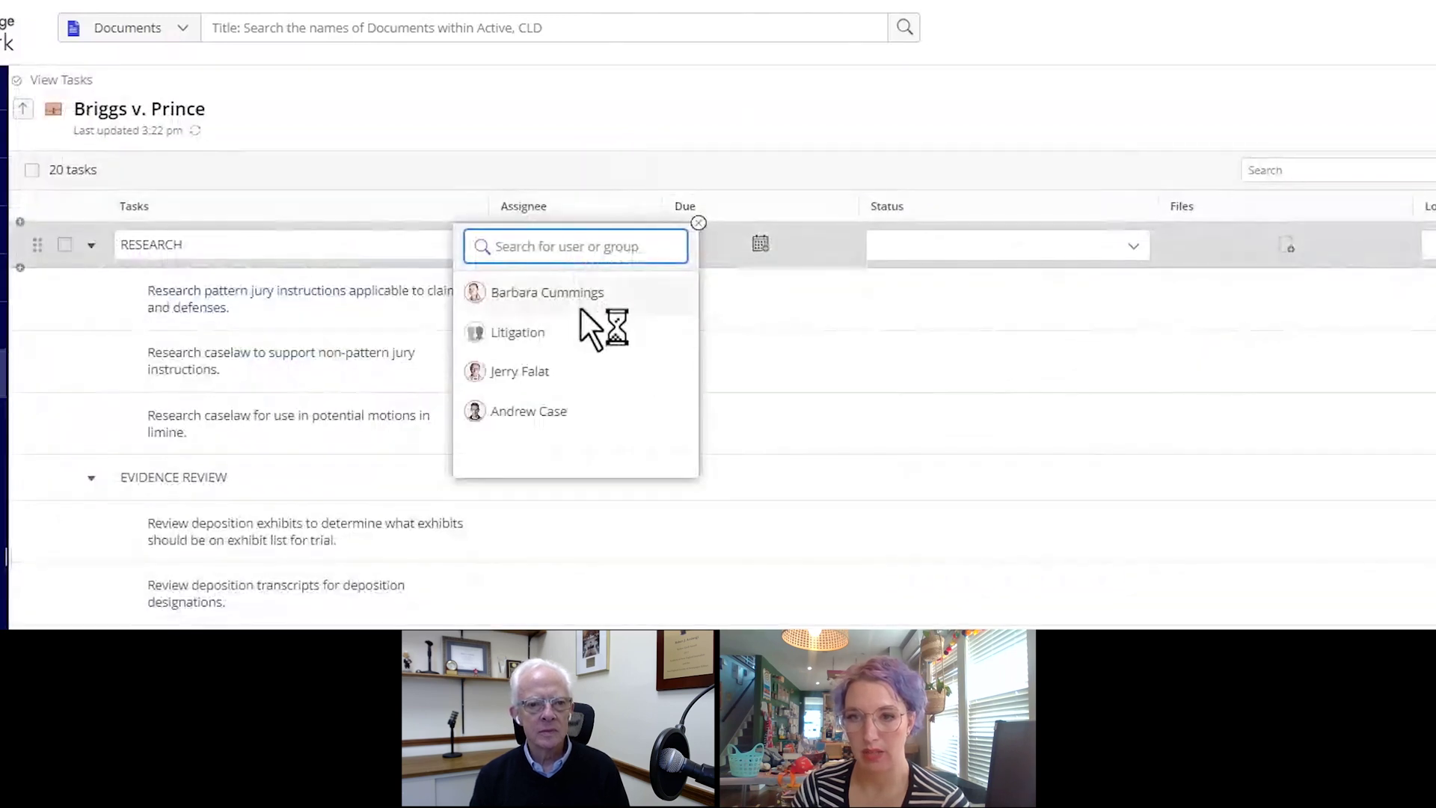
click(587, 343)
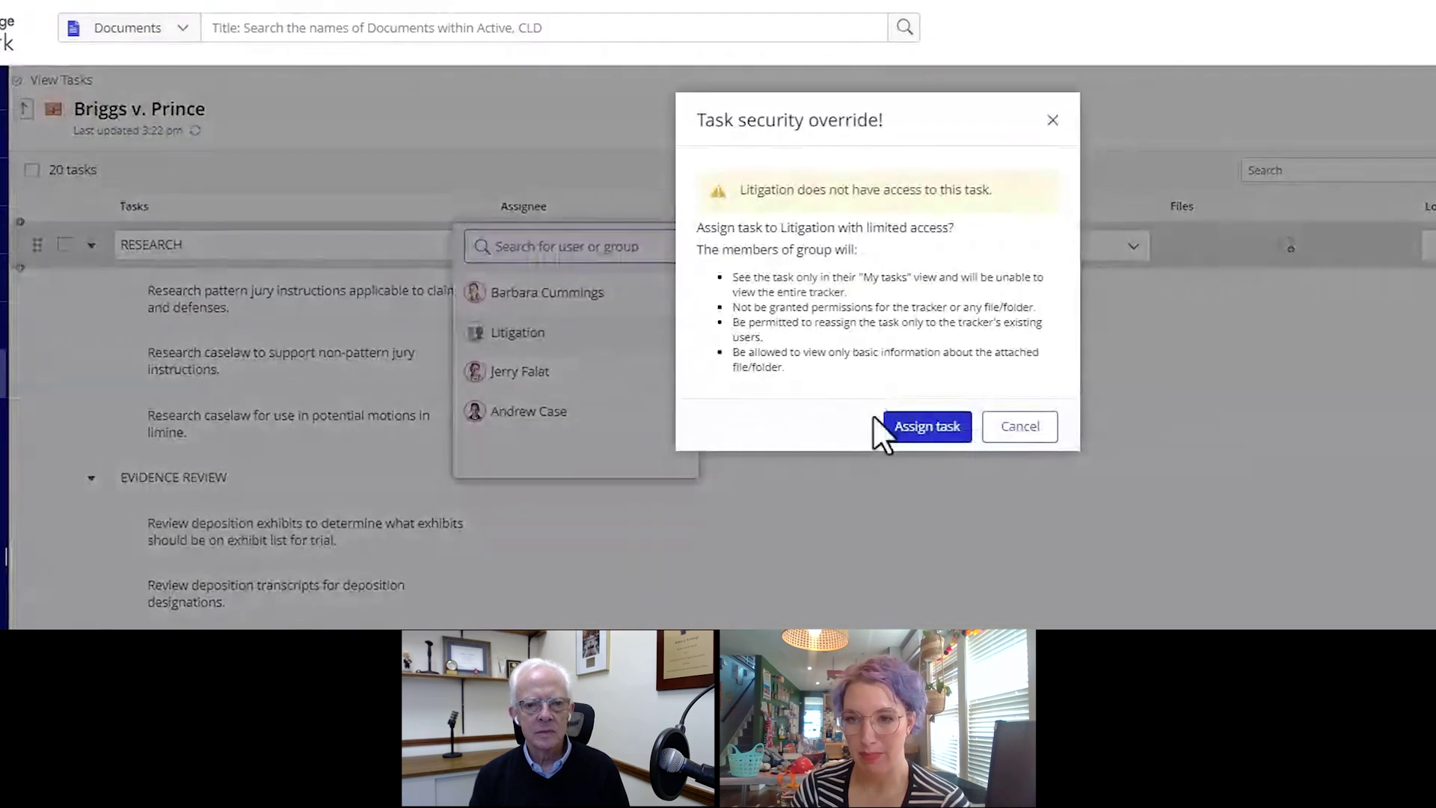
click(928, 428)
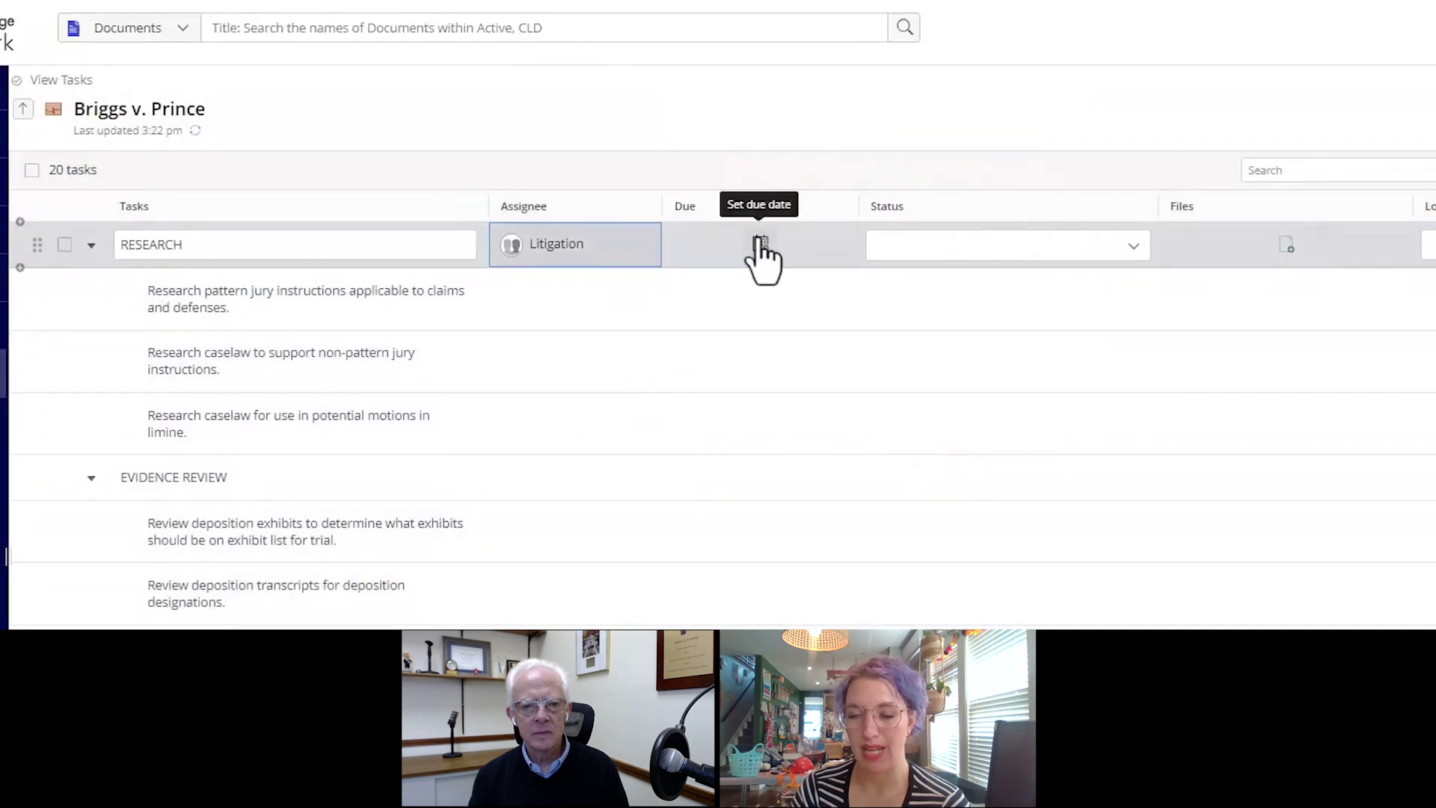
click(761, 253)
click(827, 479)
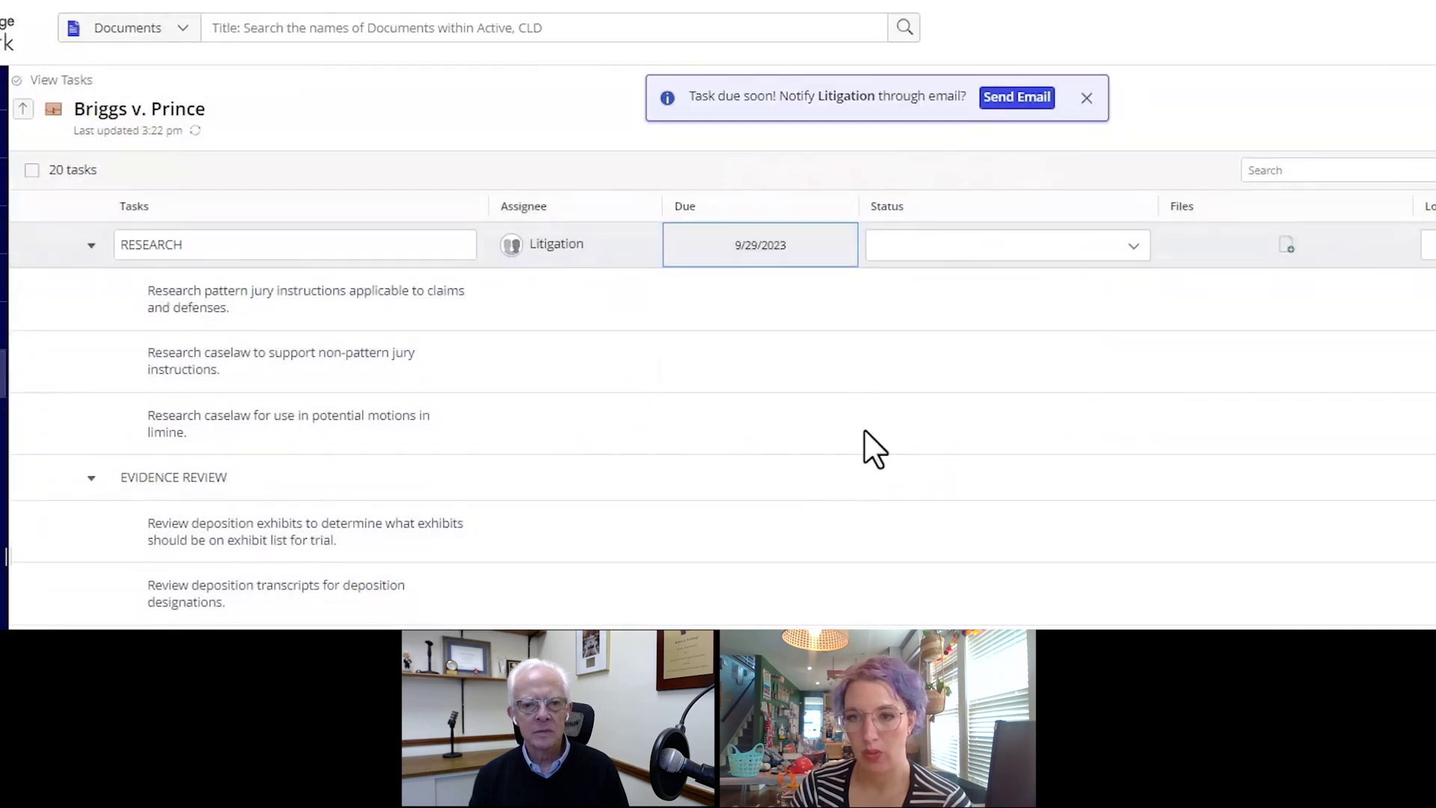
click(1087, 98)
click(1075, 245)
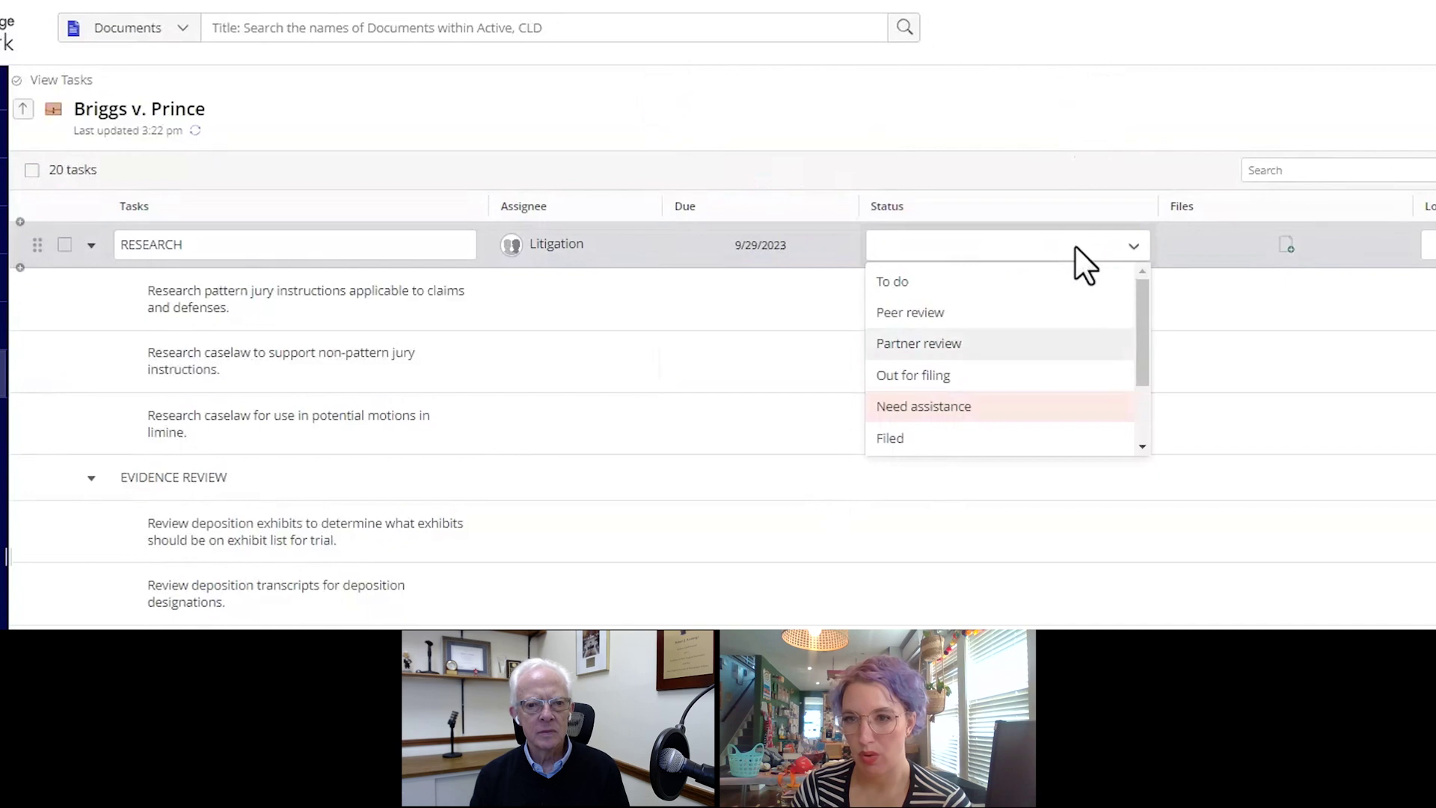
scroll(1075, 245, down, 2)
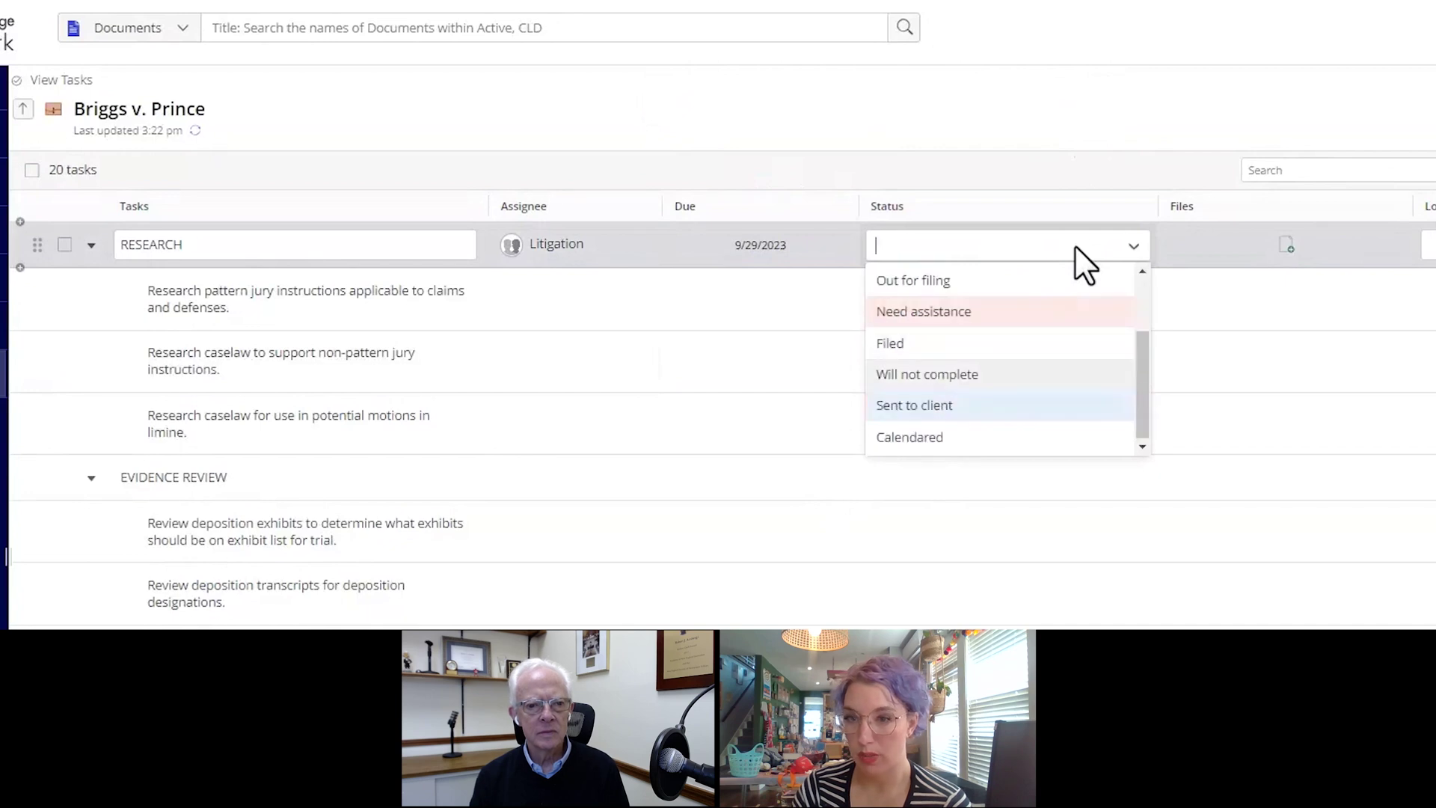
click(979, 311)
Assign the three Research subtasks and Evidence Review with its two deposition tasks to one team member.
click(91, 290)
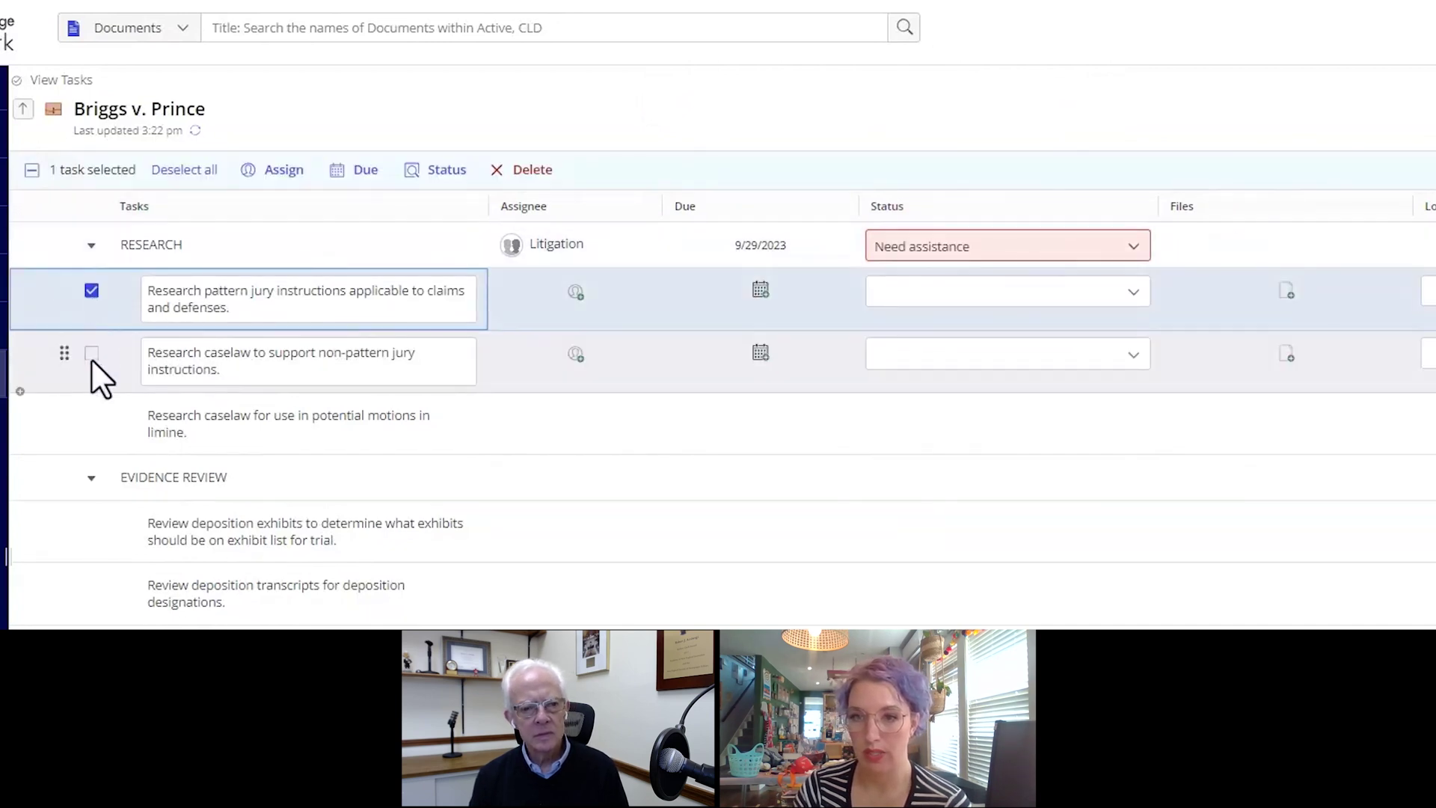
click(91, 353)
click(92, 415)
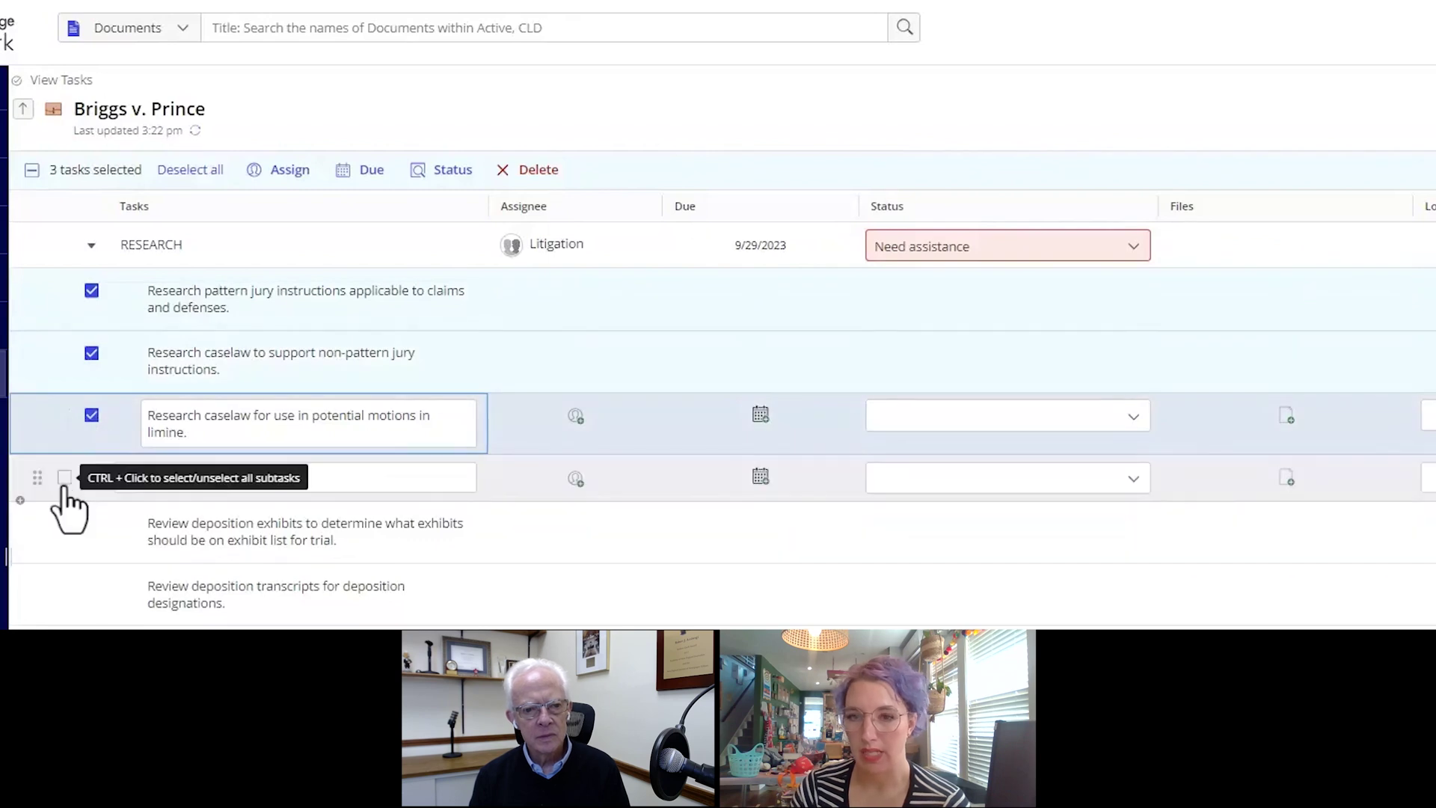
click(64, 477)
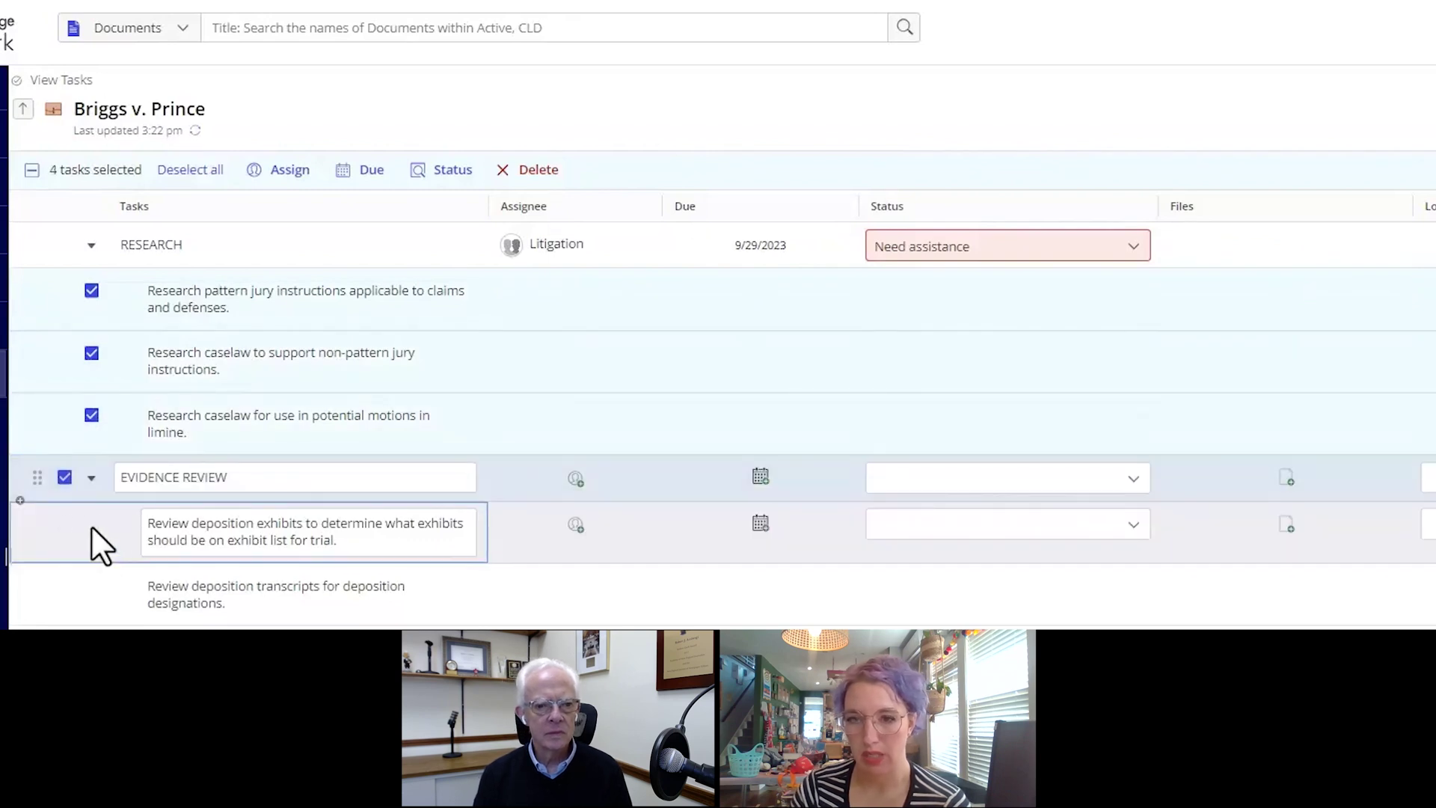
click(91, 523)
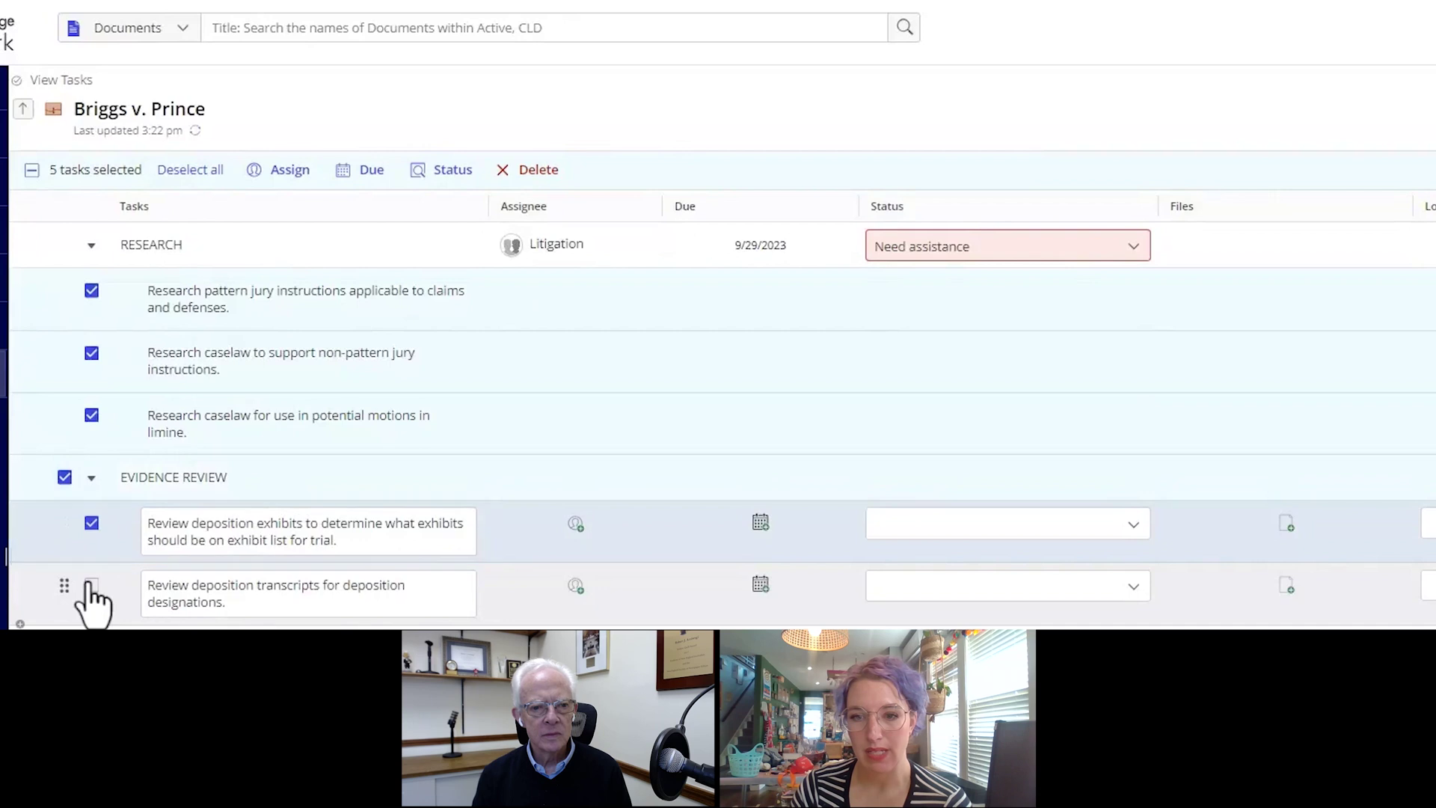
click(91, 587)
click(290, 178)
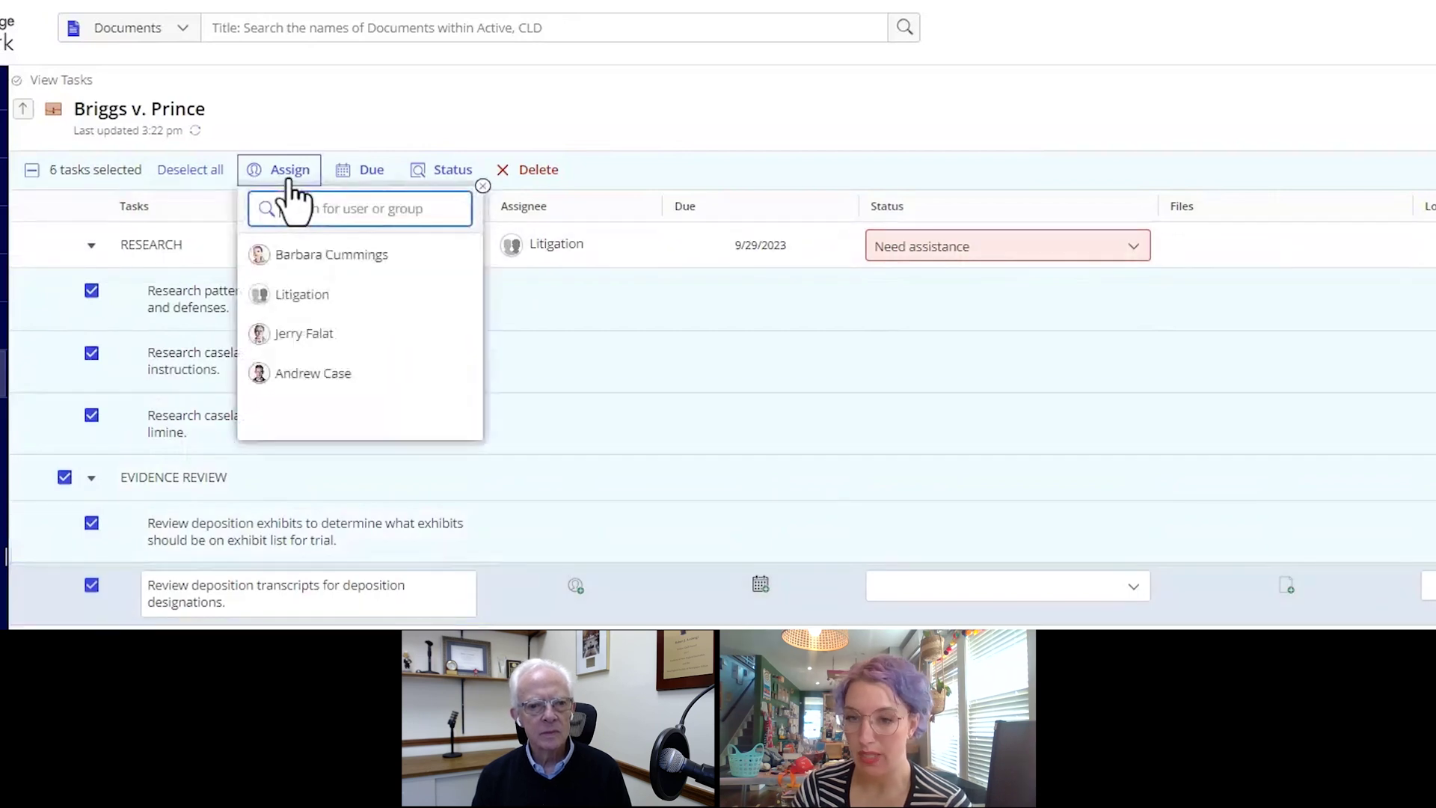
click(311, 331)
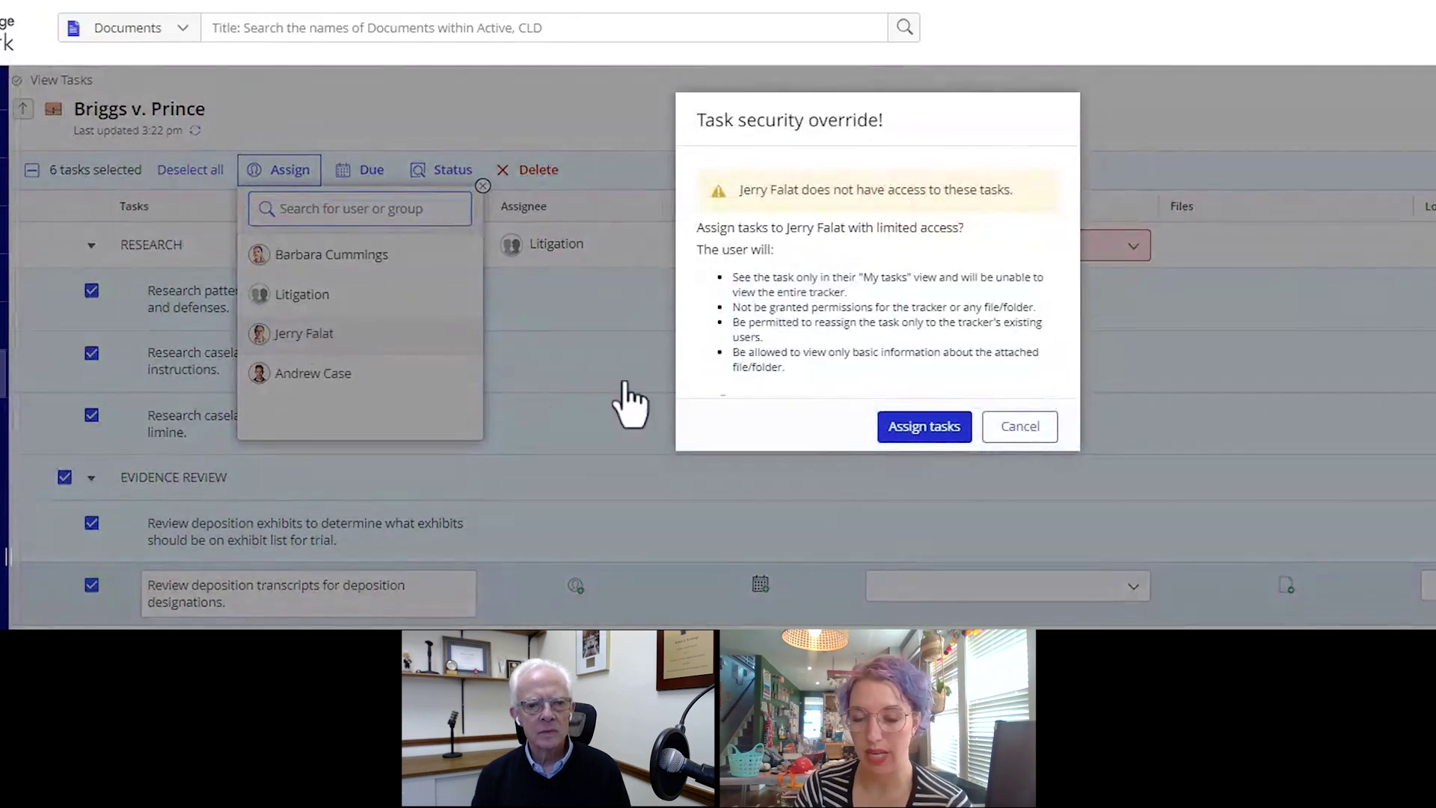
click(945, 428)
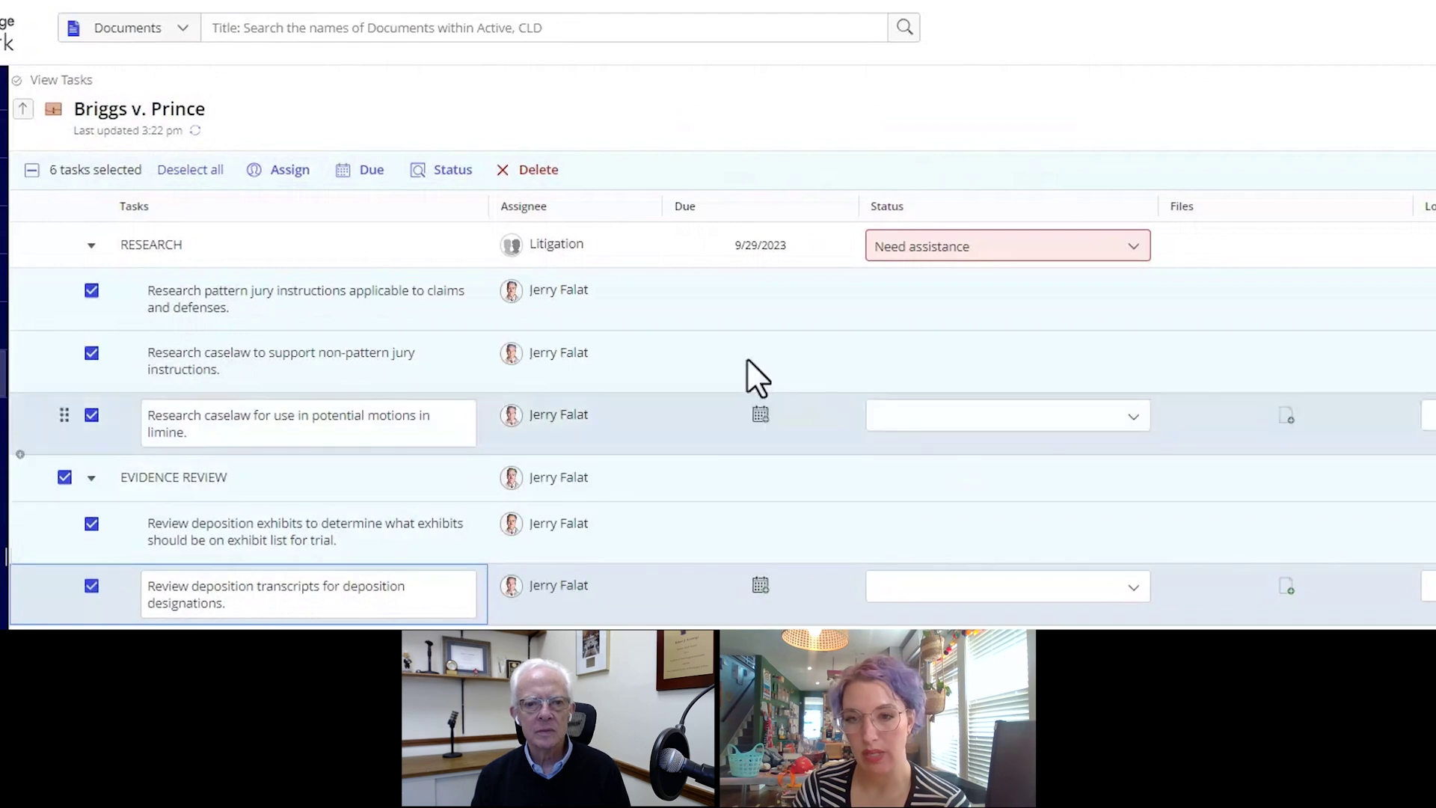
Clear the selection and make two Research subtasks due October 25, 2023.
click(213, 170)
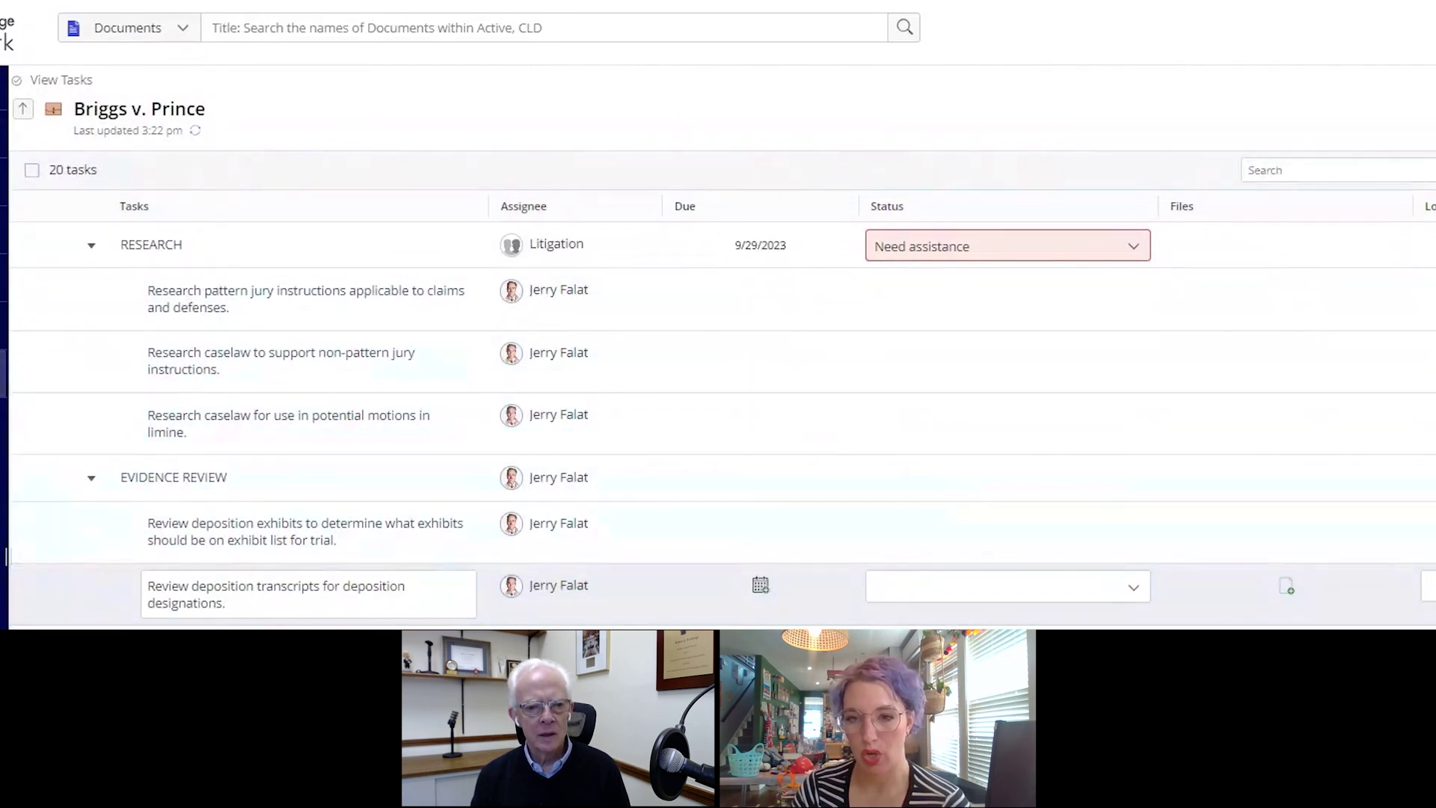
click(32, 593)
click(31, 531)
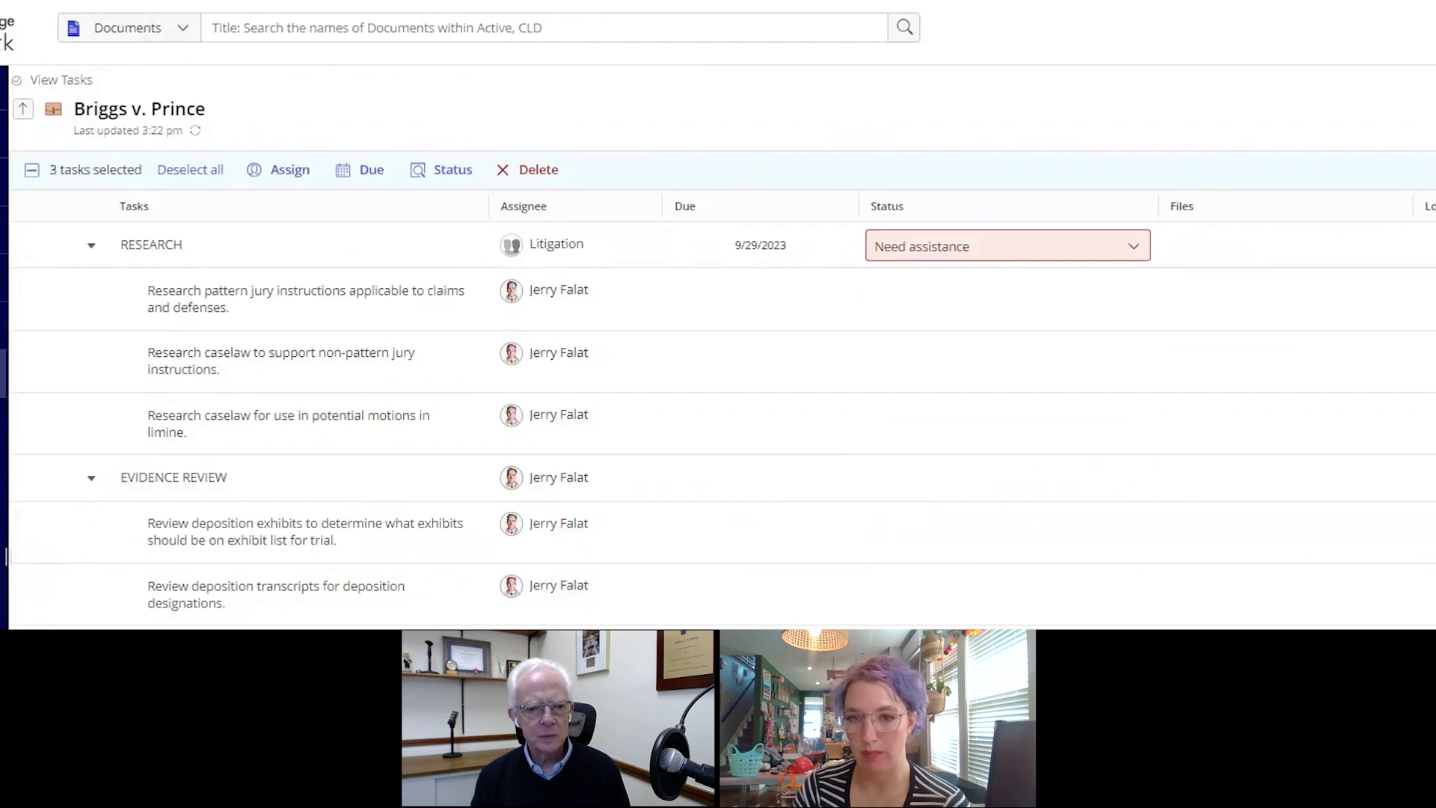
click(349, 174)
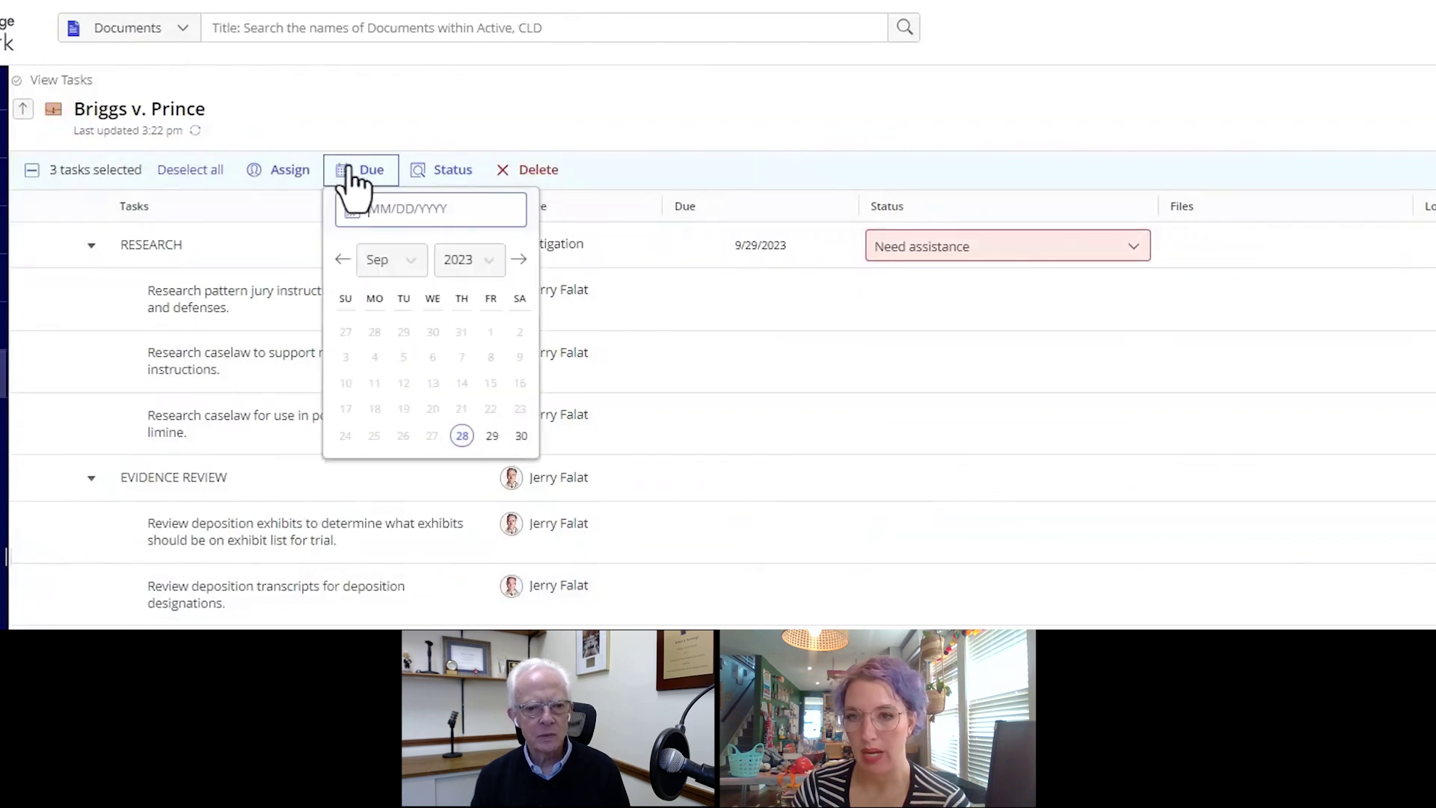
click(390, 270)
scroll(371, 465, down, 2)
click(371, 464)
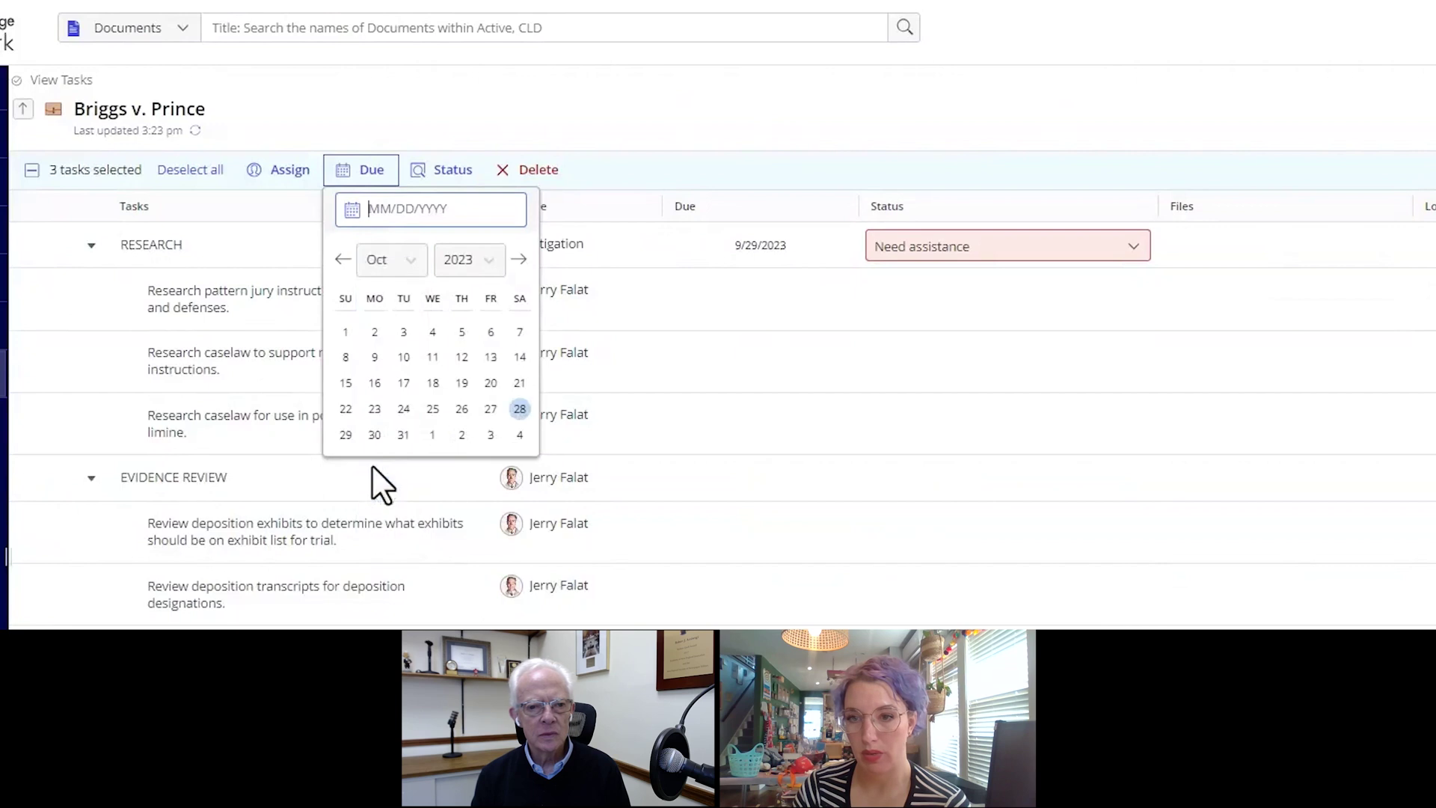
click(437, 408)
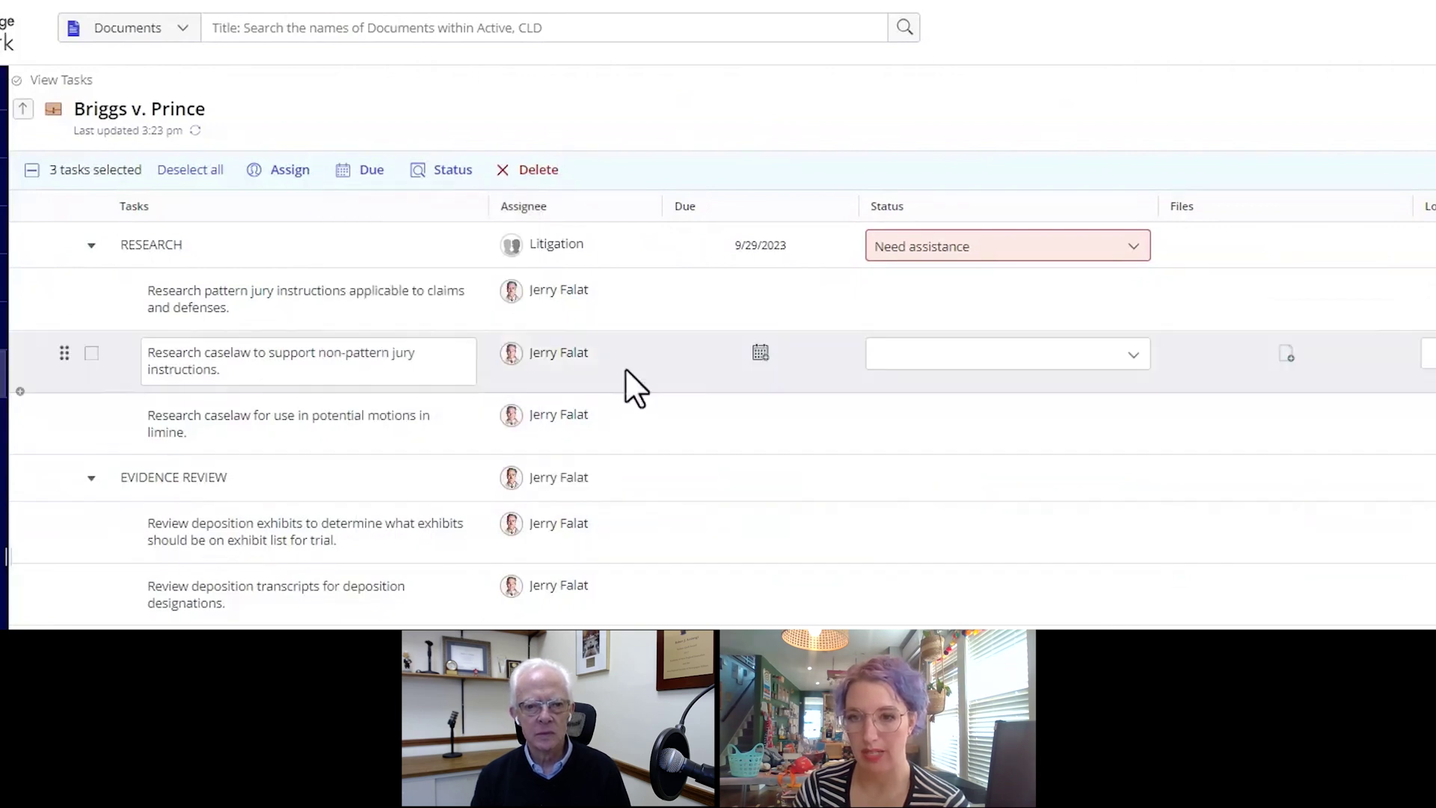
Link the Emails folder to the RESEARCH task, confirming despite the group's missing access.
click(1286, 245)
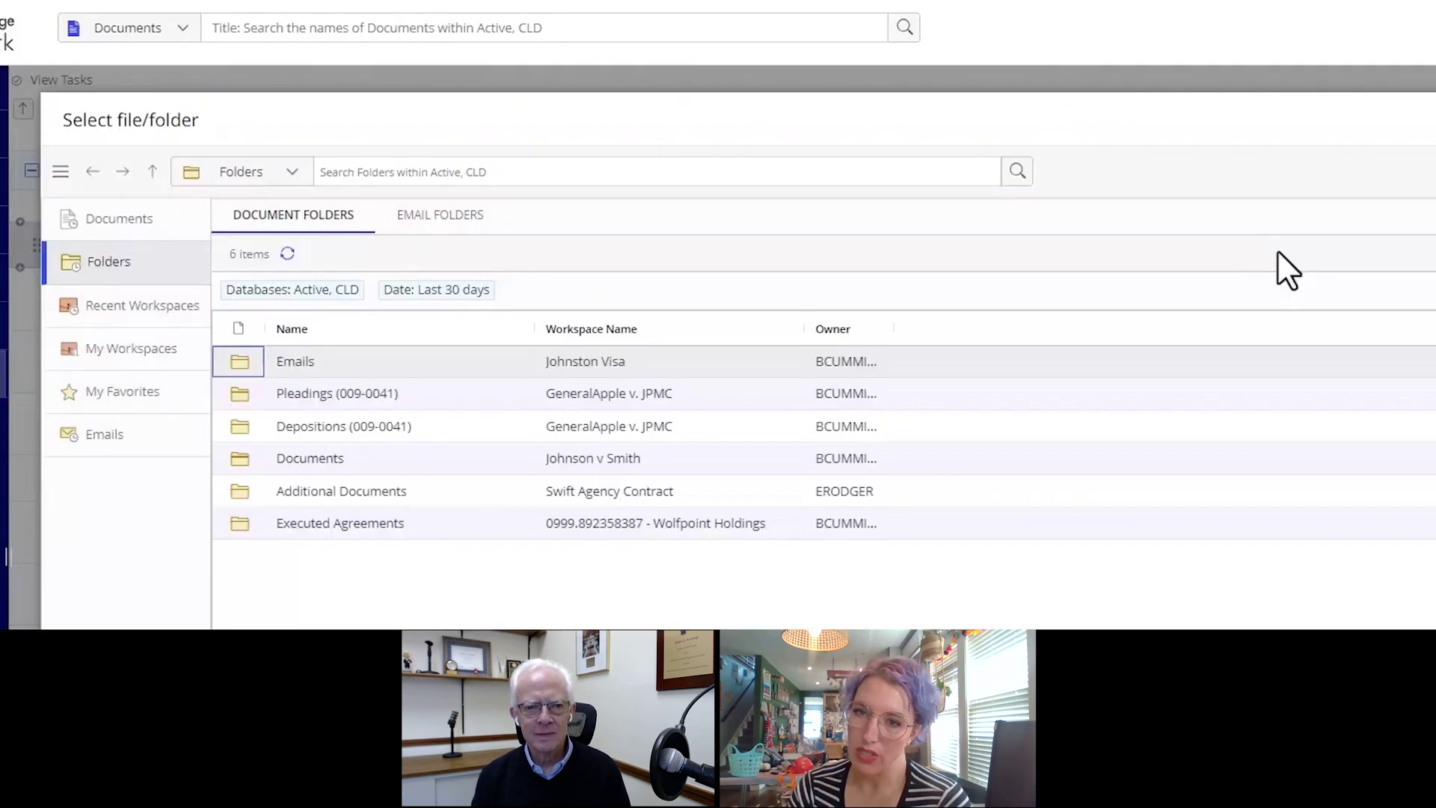
click(436, 368)
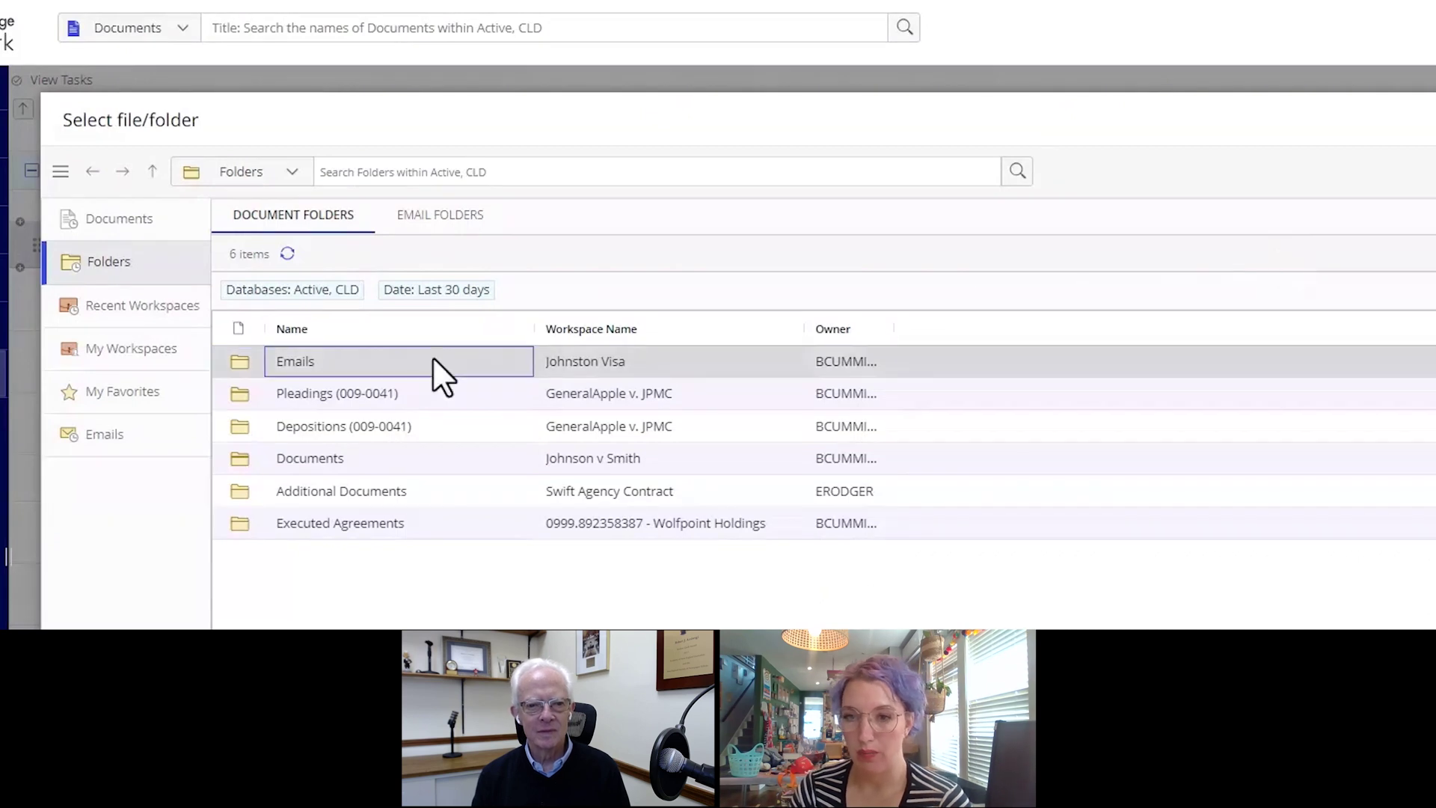
double_click(436, 361)
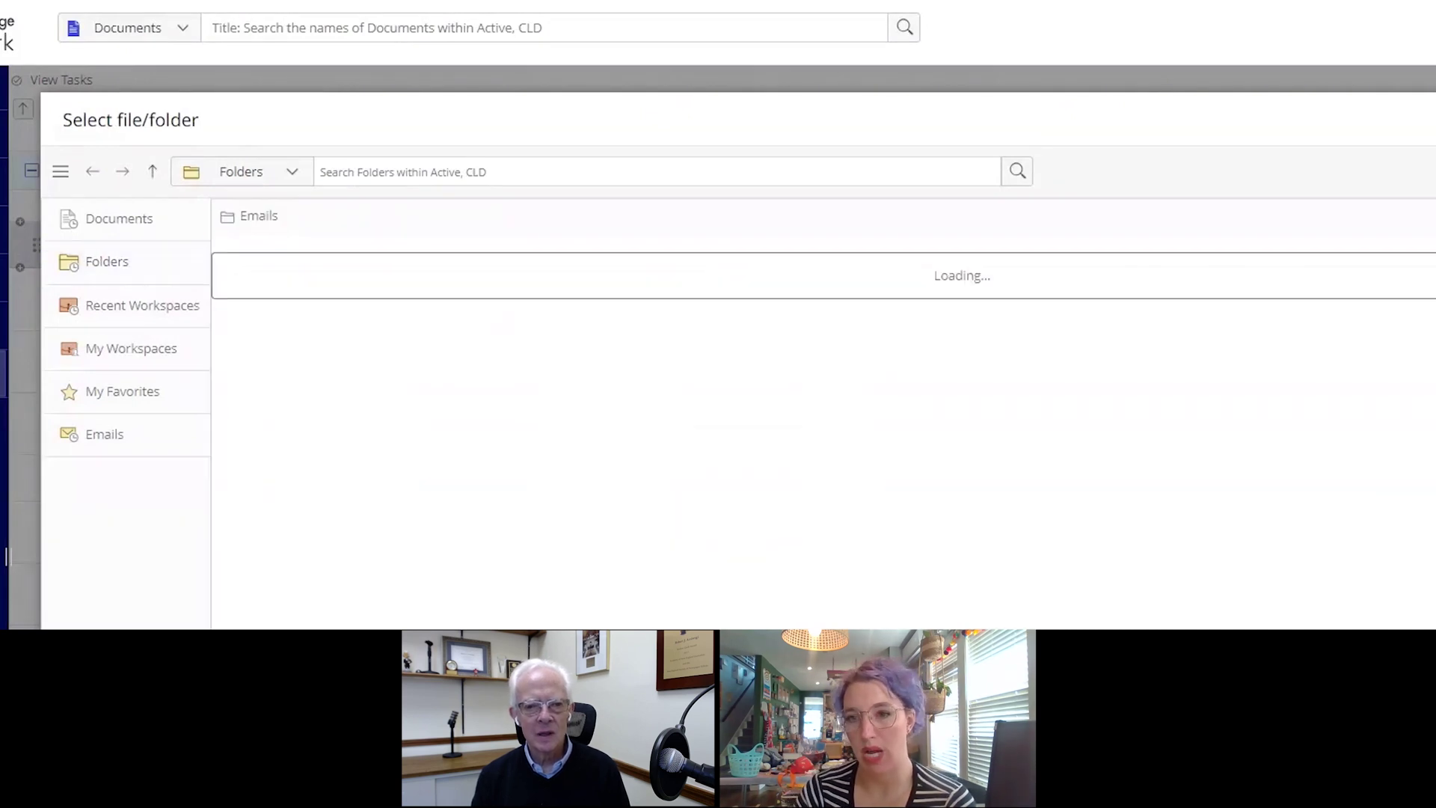
double_click(513, 359)
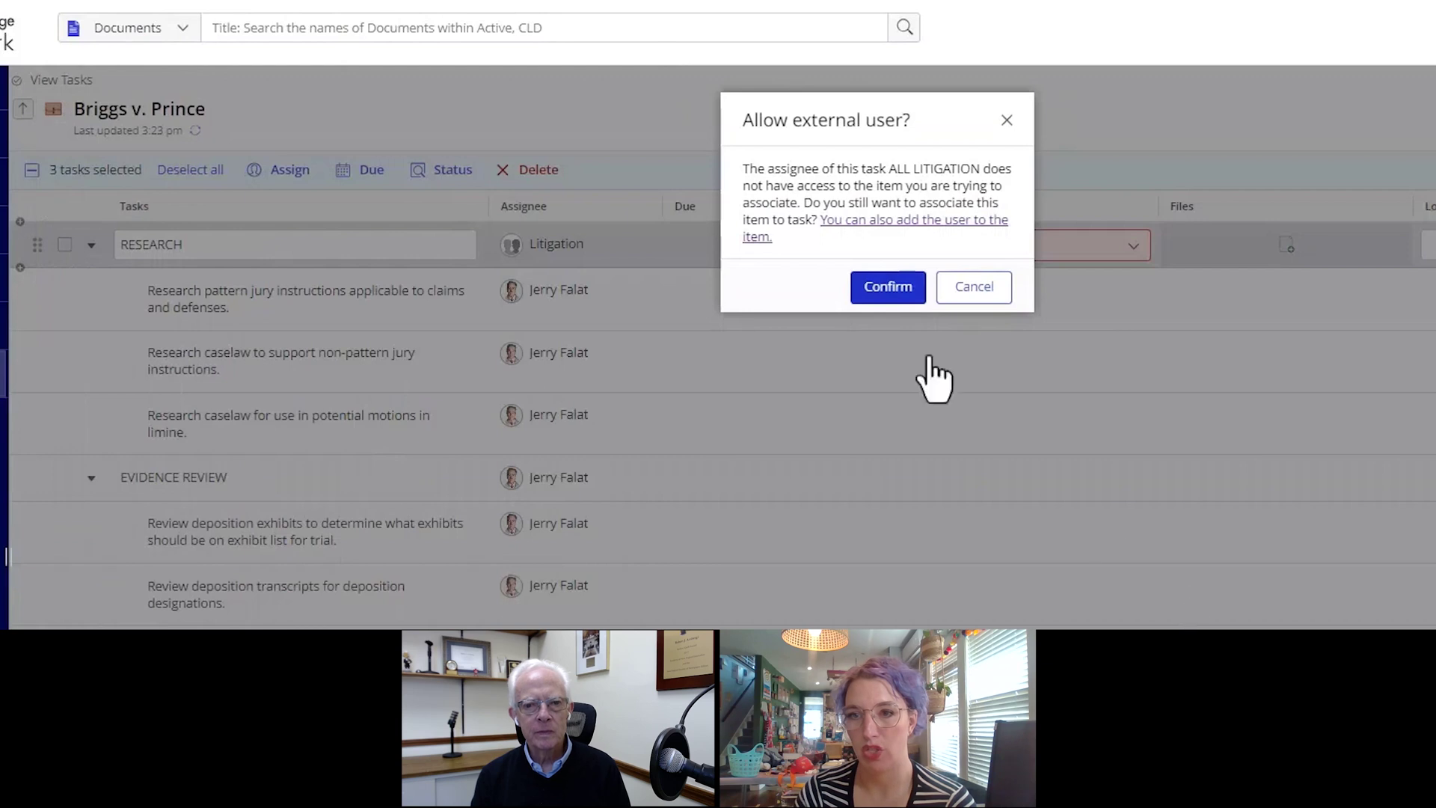
click(858, 289)
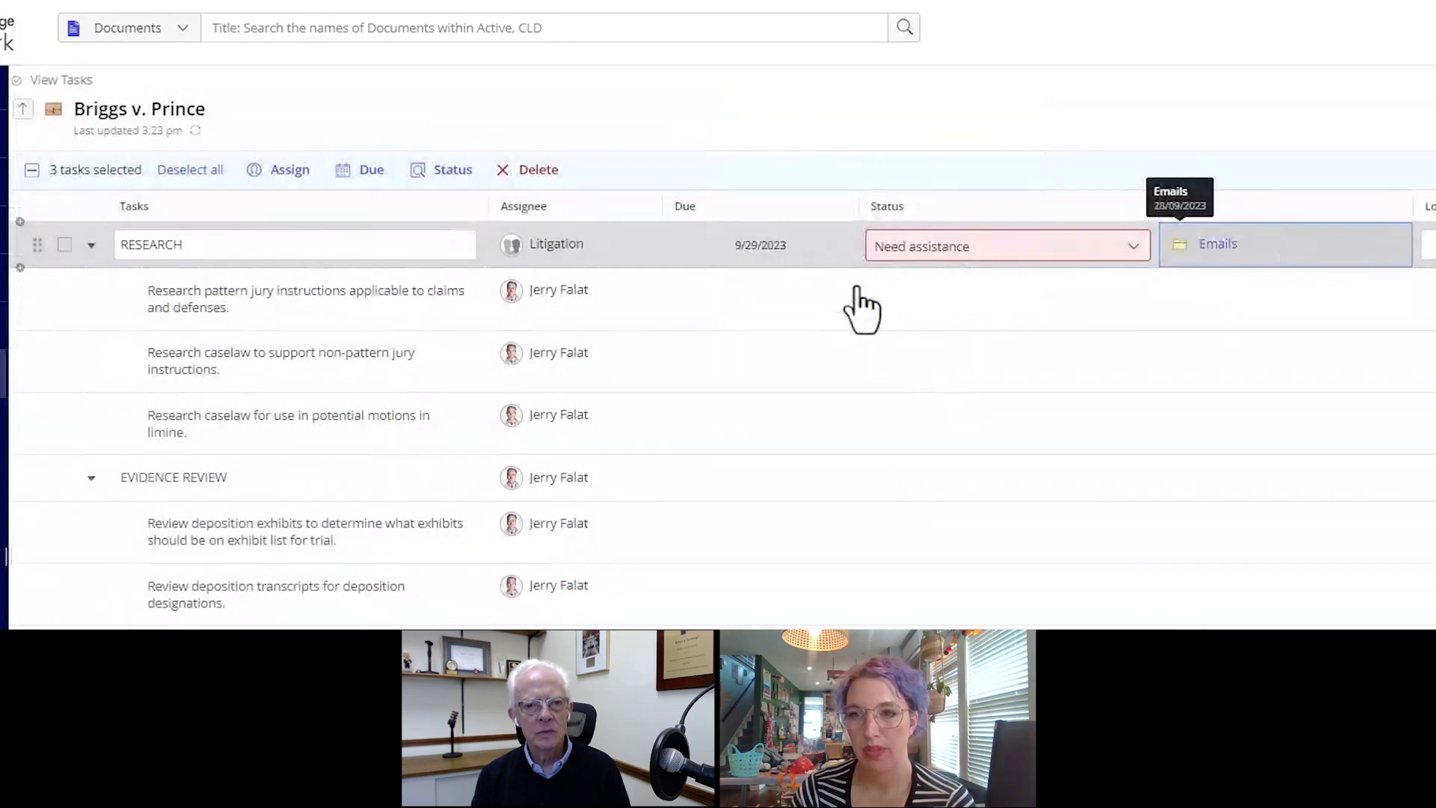
Attach Los Angeles County - Pleading.docx from Pleadings (009-0041) to the first Research subtask.
click(1280, 297)
click(1280, 297)
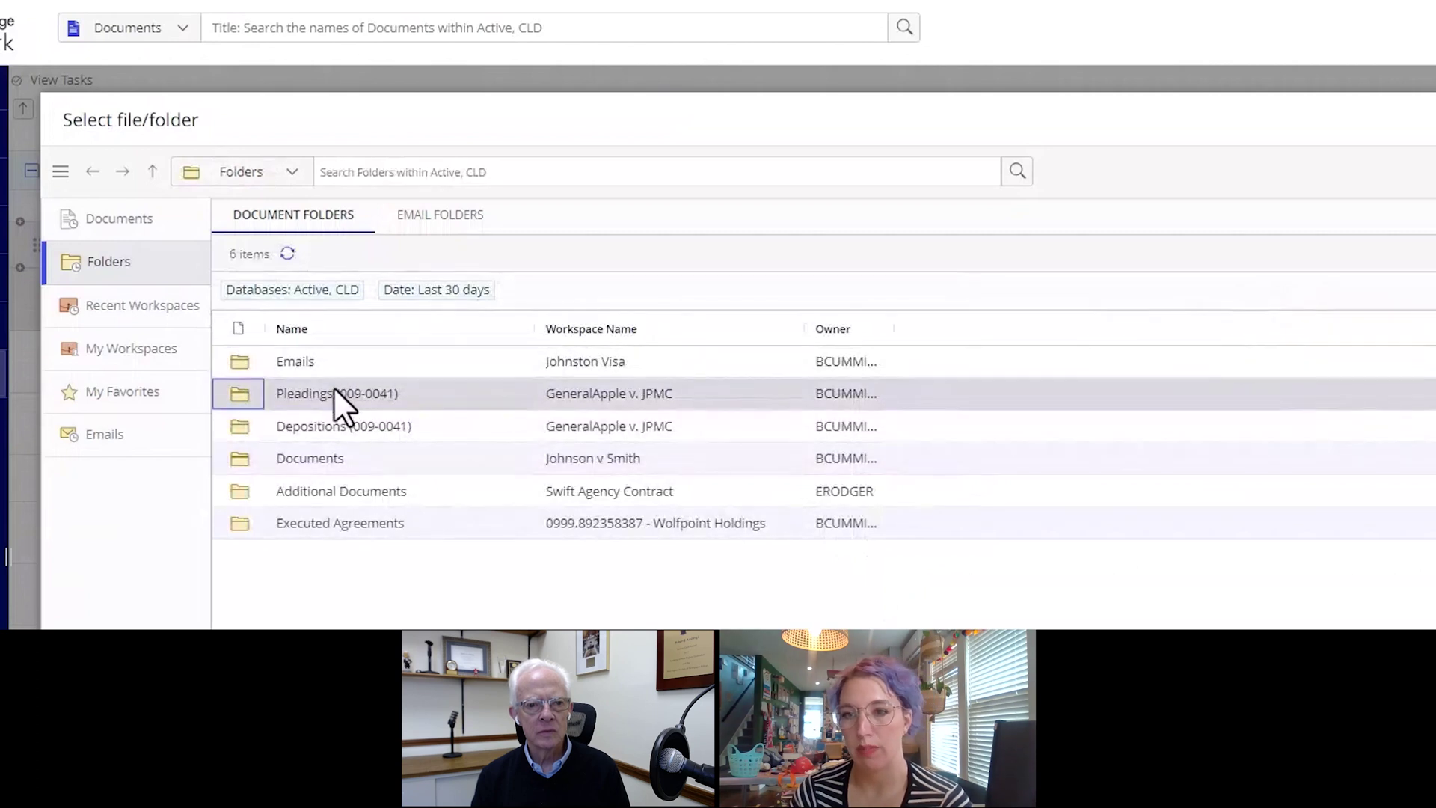
click(338, 396)
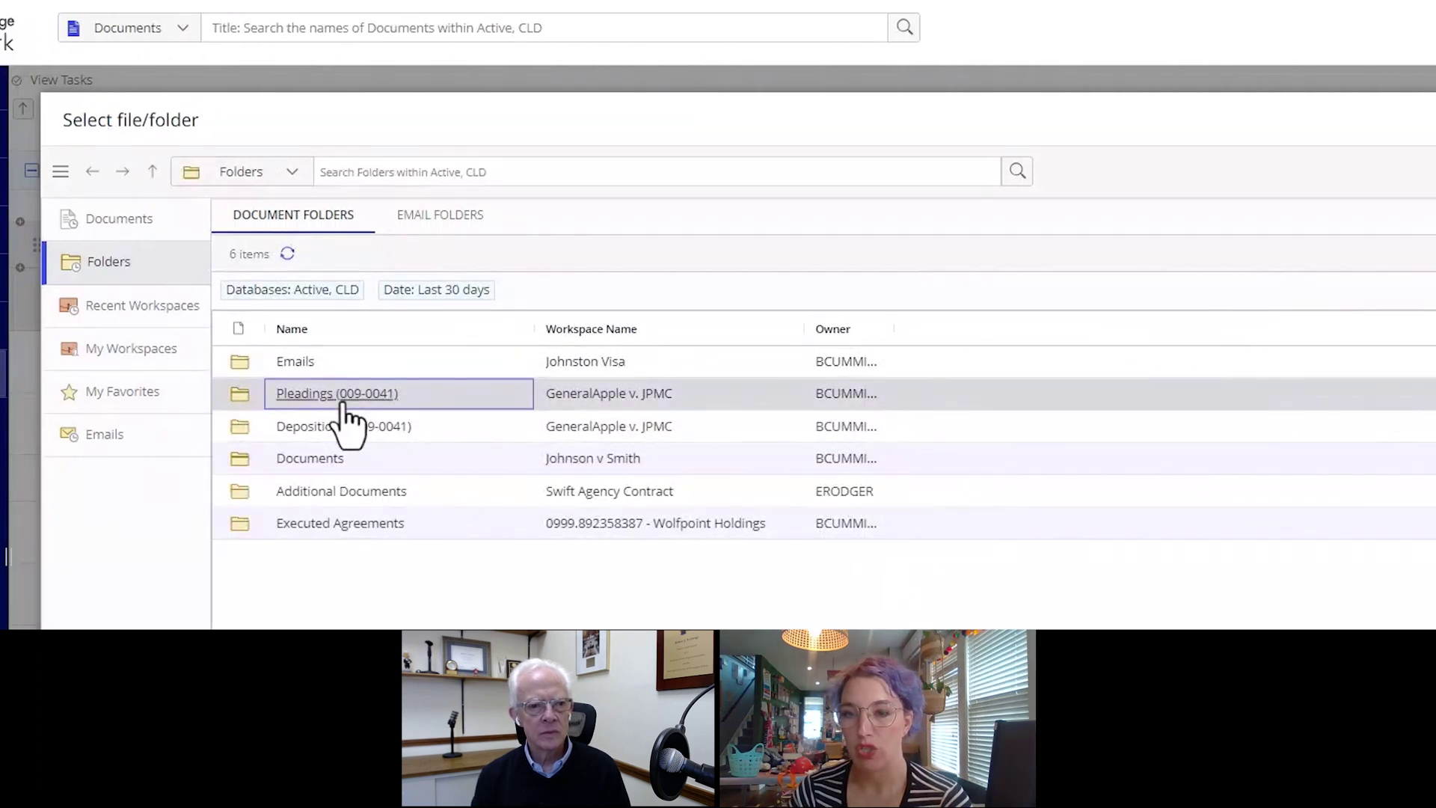
click(341, 396)
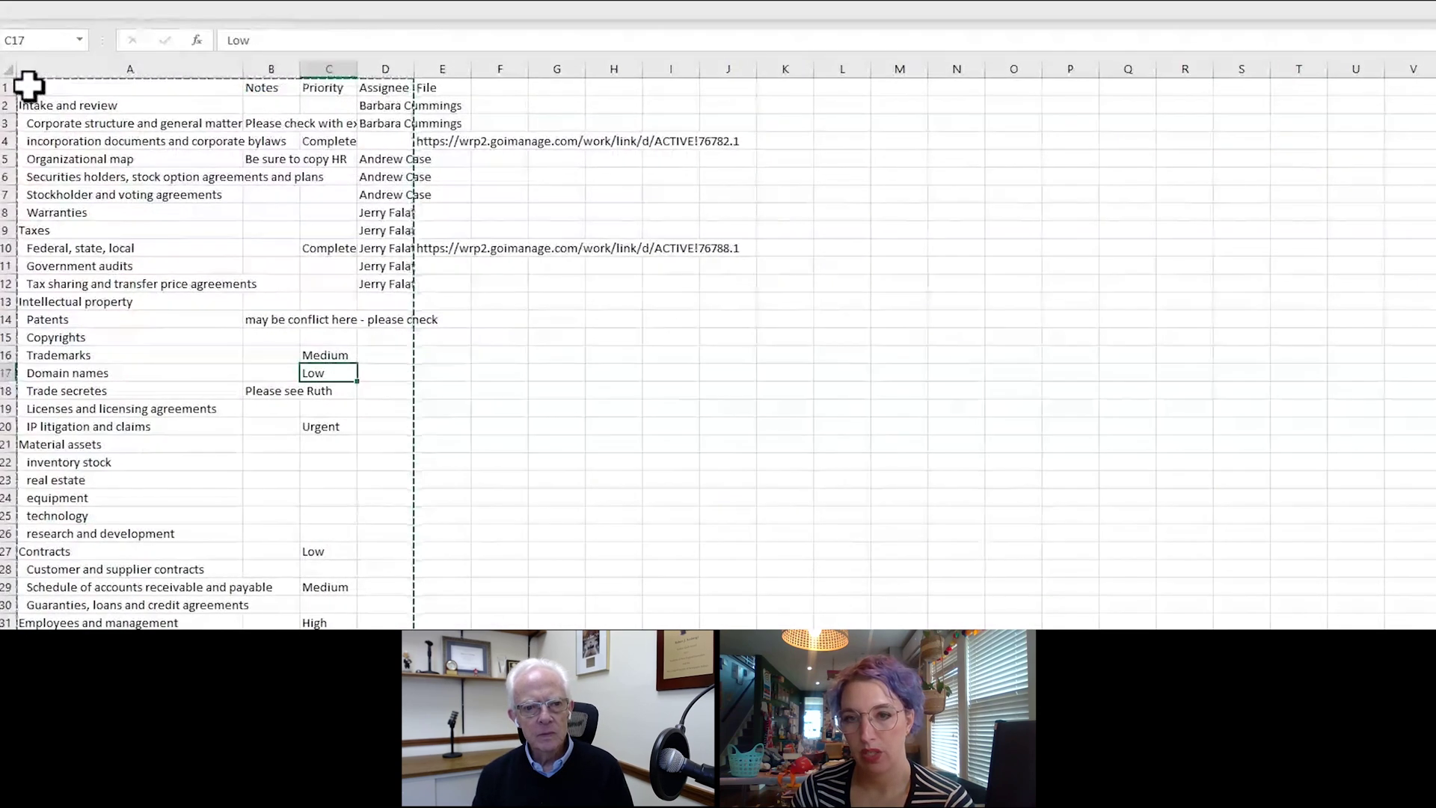
Select the checklist rows in columns A–D, with Notes, Priority and Assignee, for copying.
drag(25, 89, 385, 650)
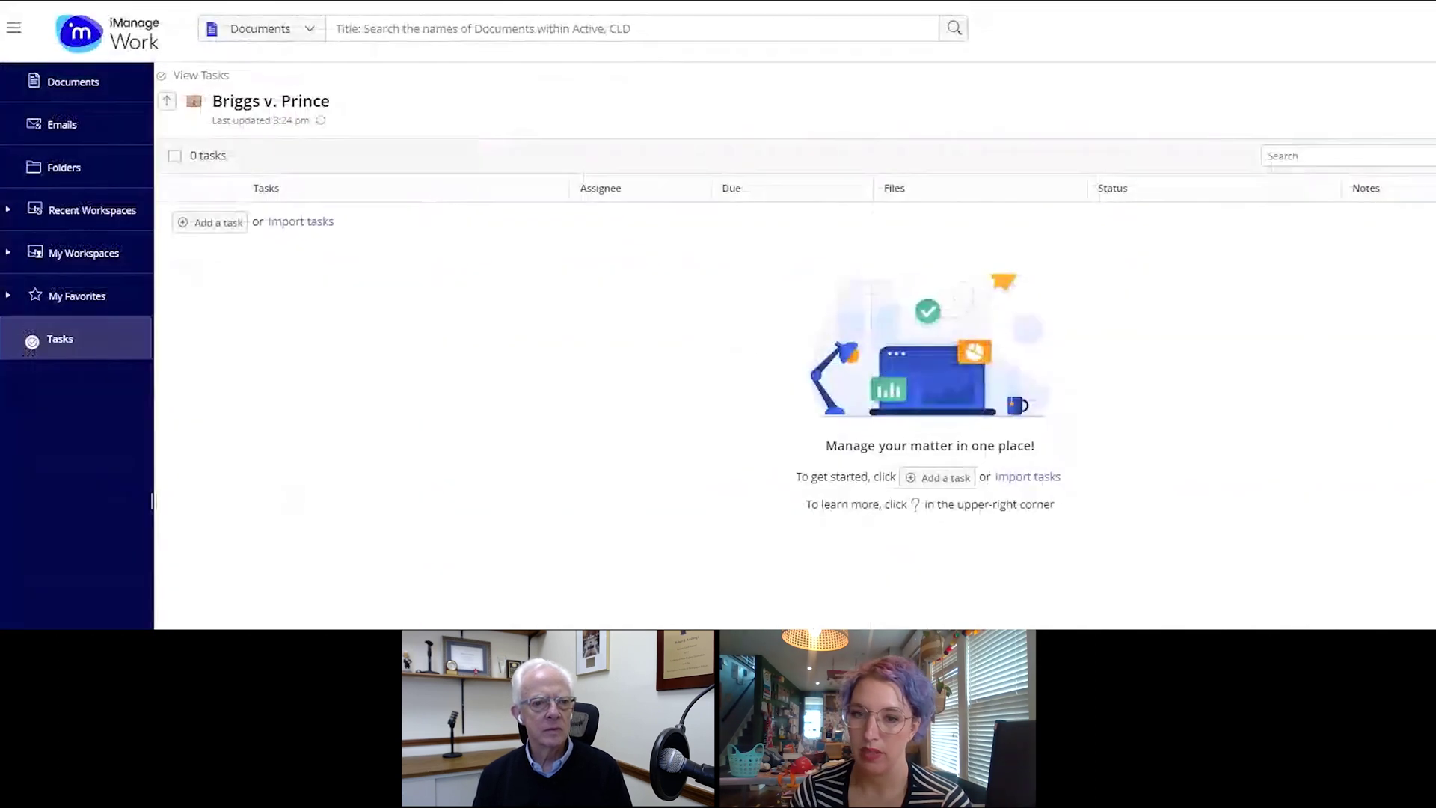
Paste the copied checklist into the empty tracker's import, skipping the header row.
click(1021, 477)
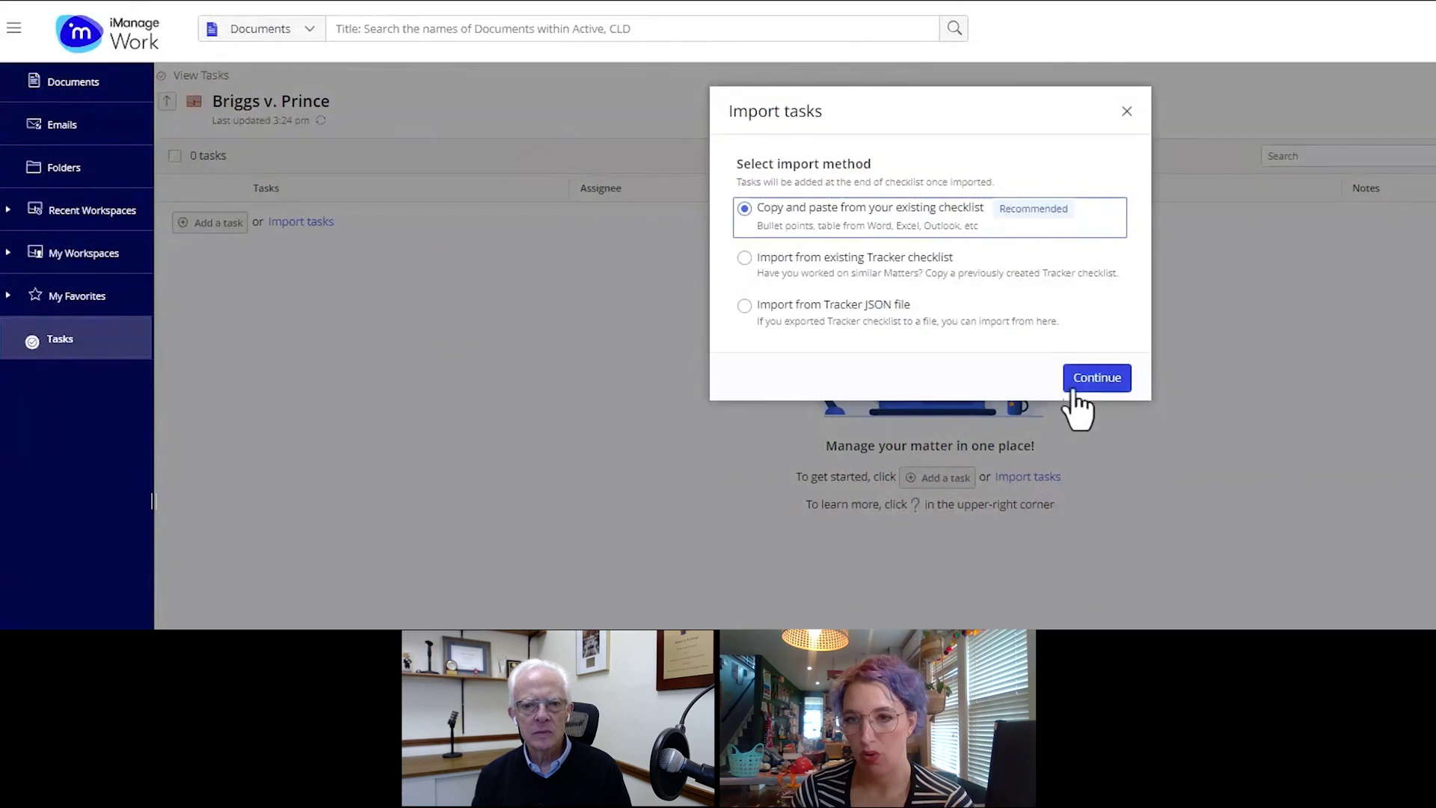
click(1096, 378)
key(ctrl+v)
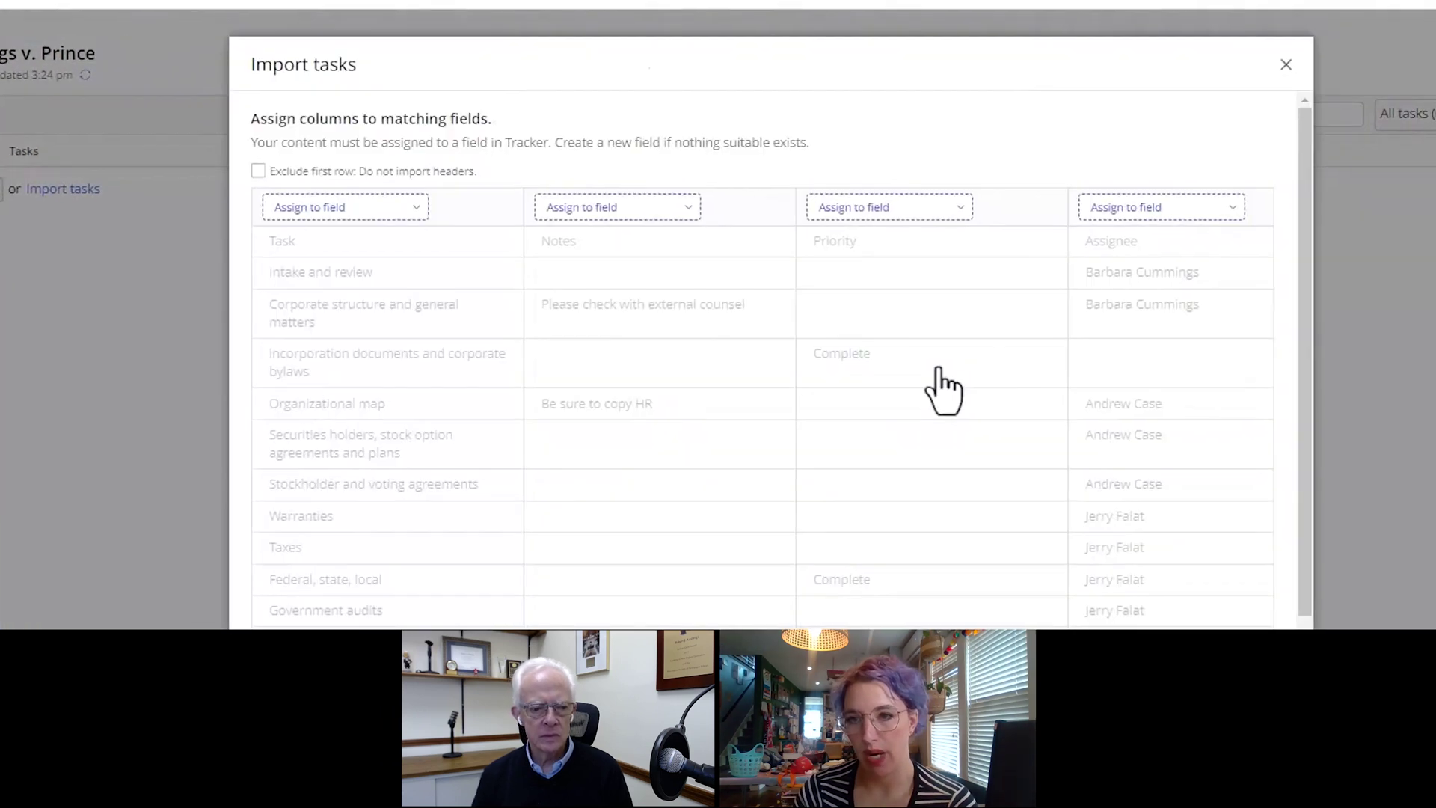
click(258, 171)
Map the columns to Tasks, Notes, Status and Assignee and confirm the import.
click(337, 208)
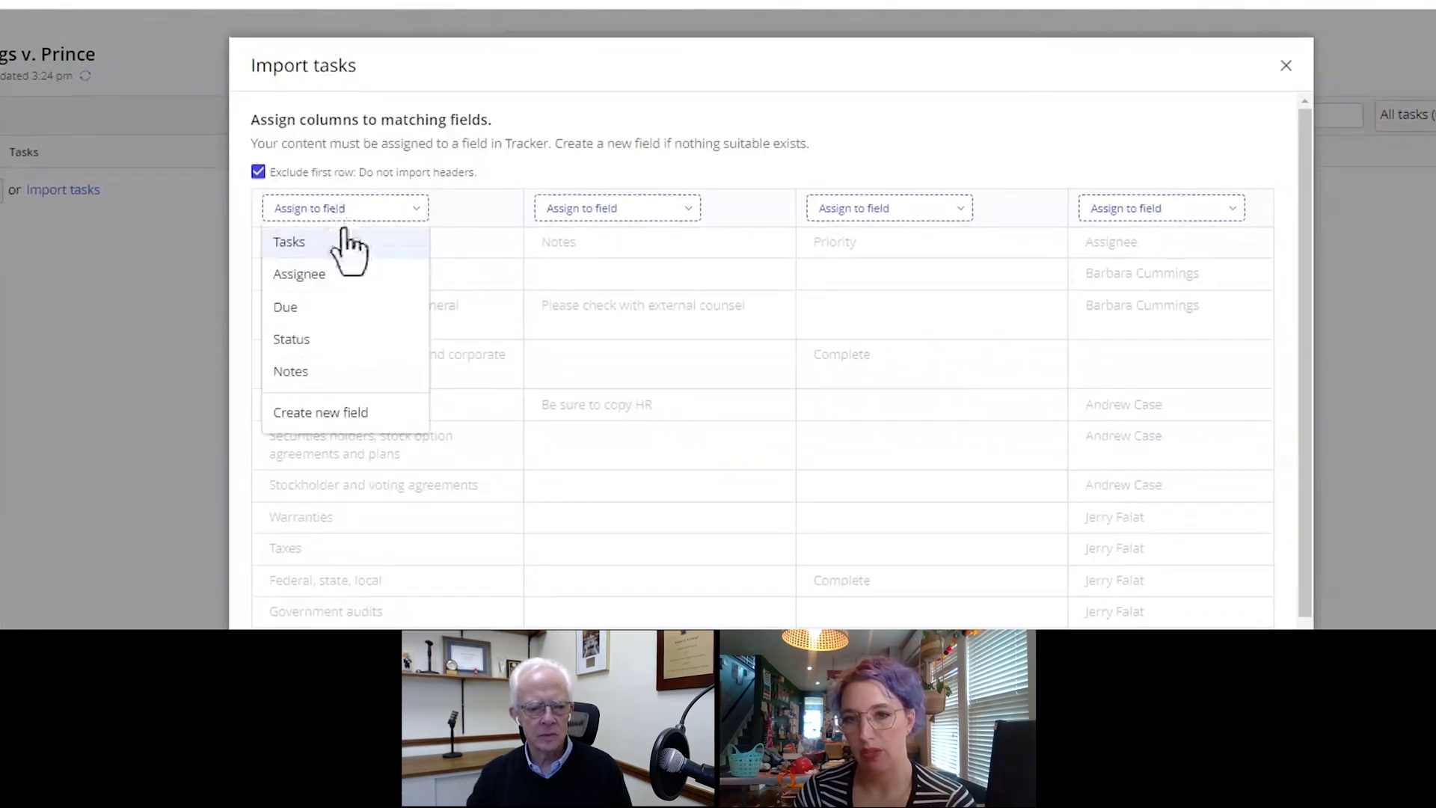
click(378, 272)
click(617, 209)
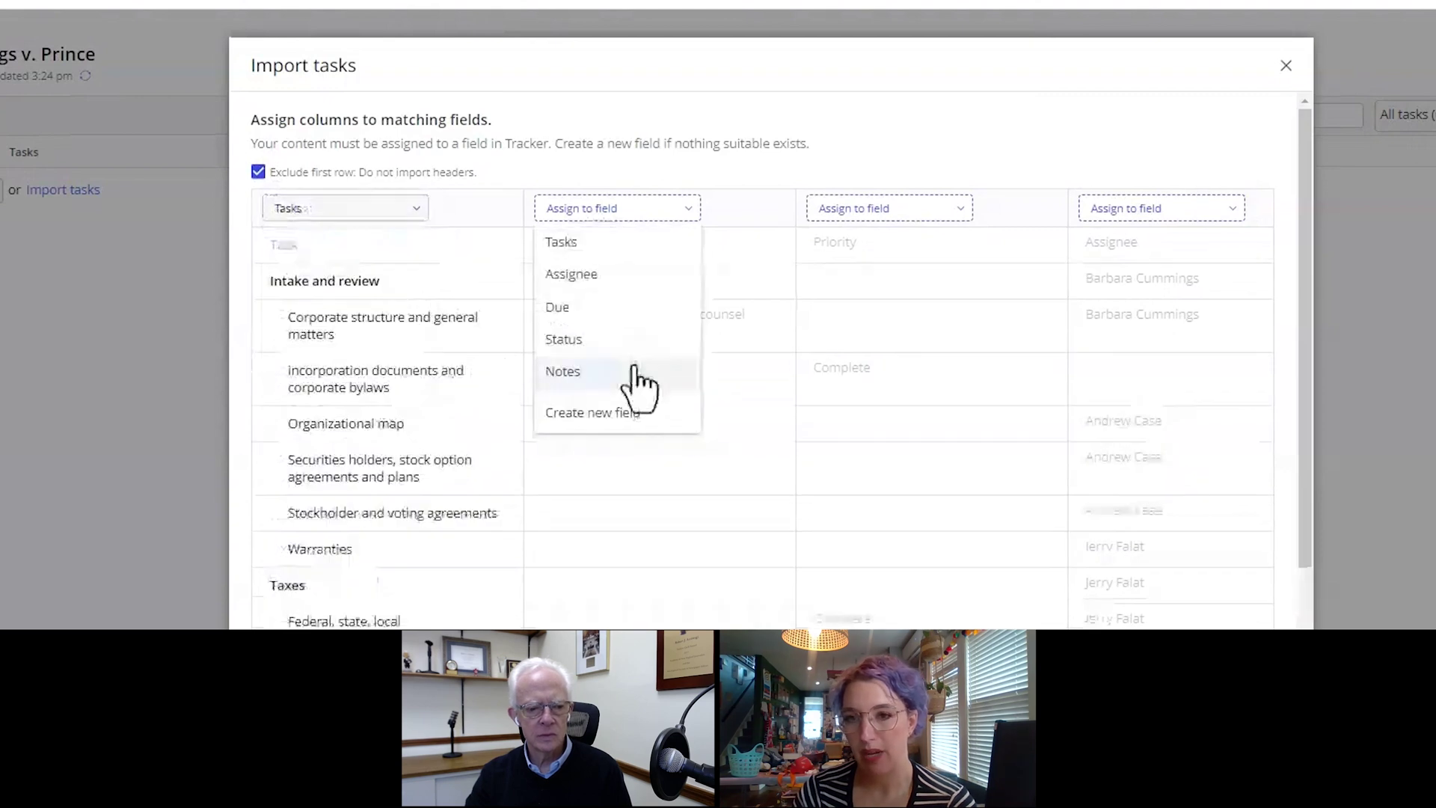
click(640, 376)
click(845, 211)
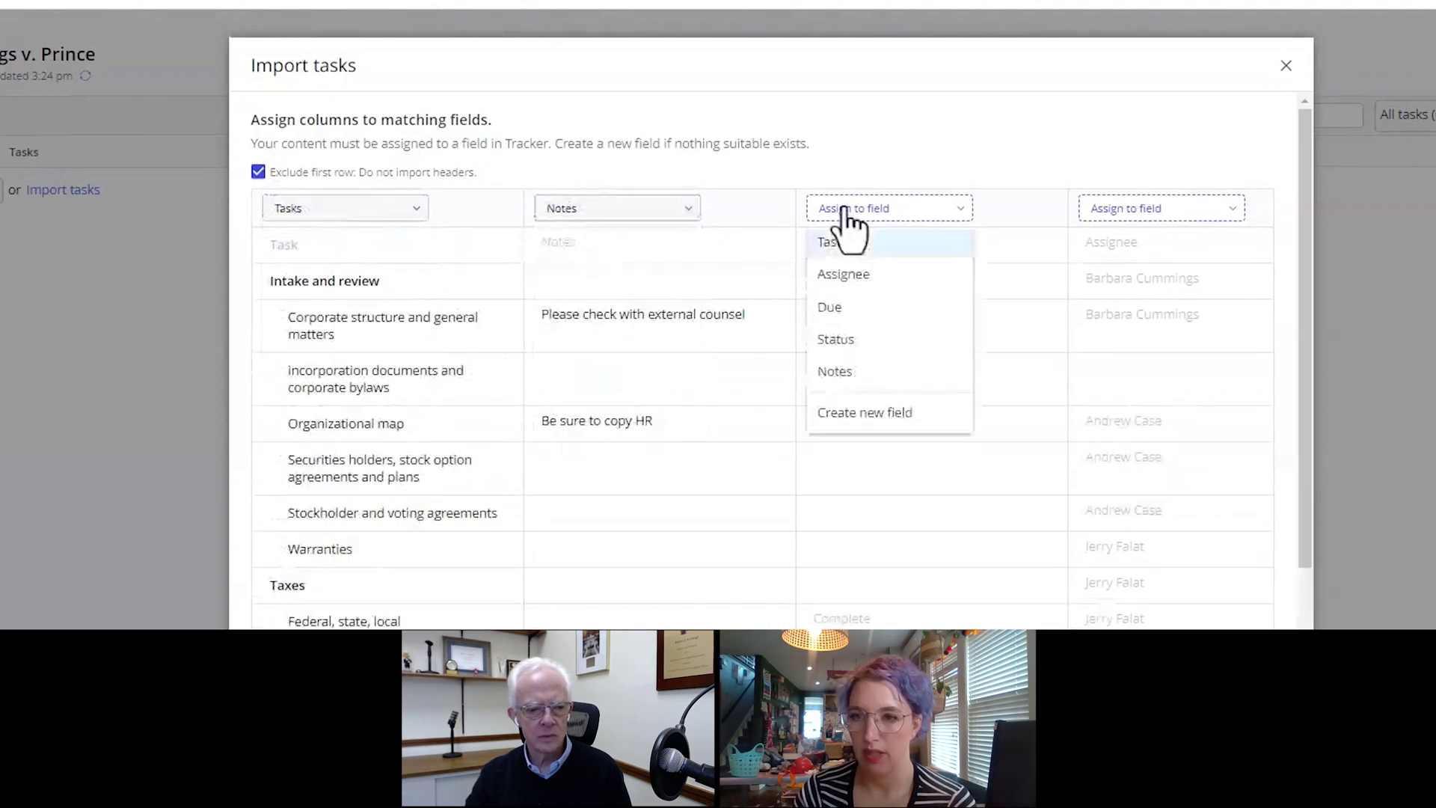
click(875, 339)
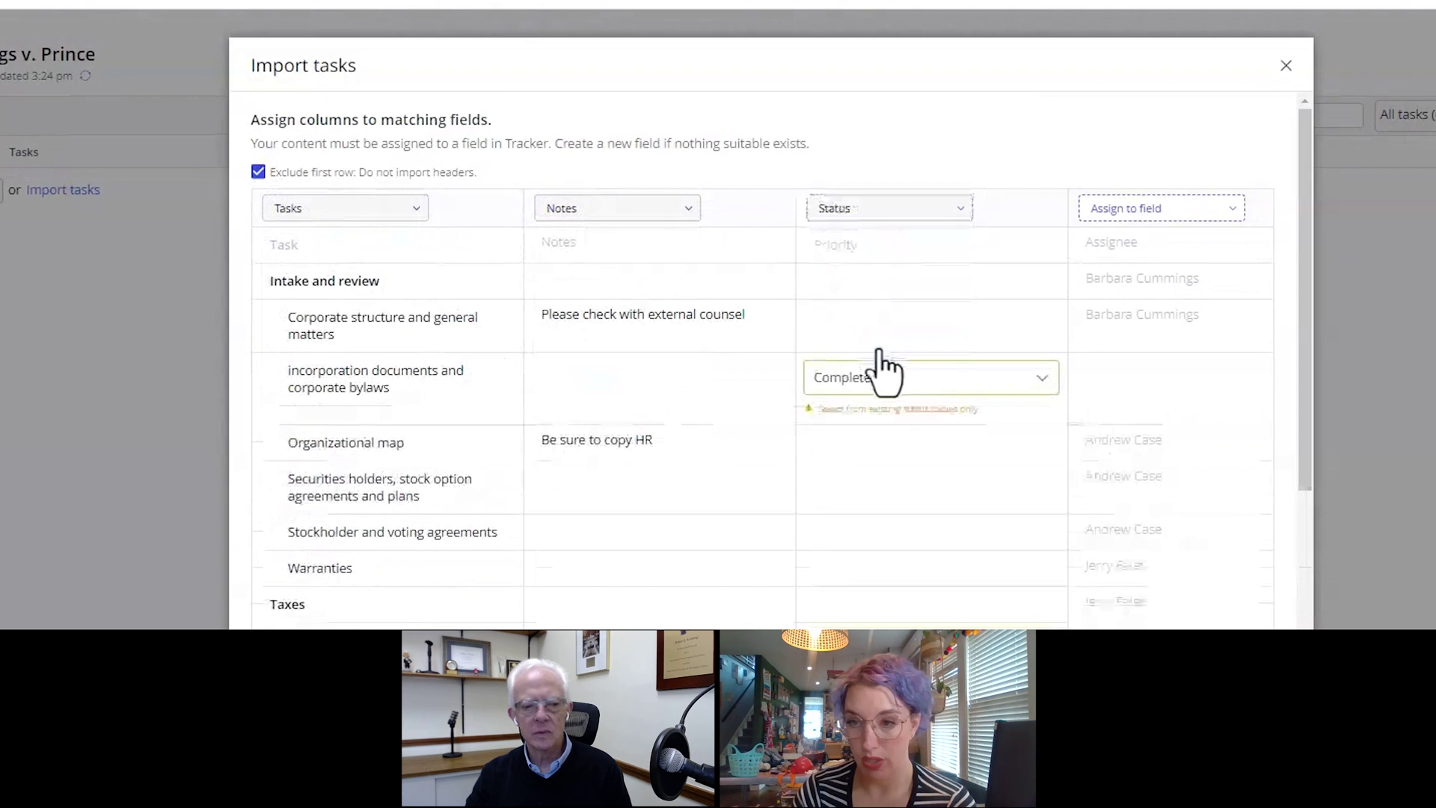
click(860, 403)
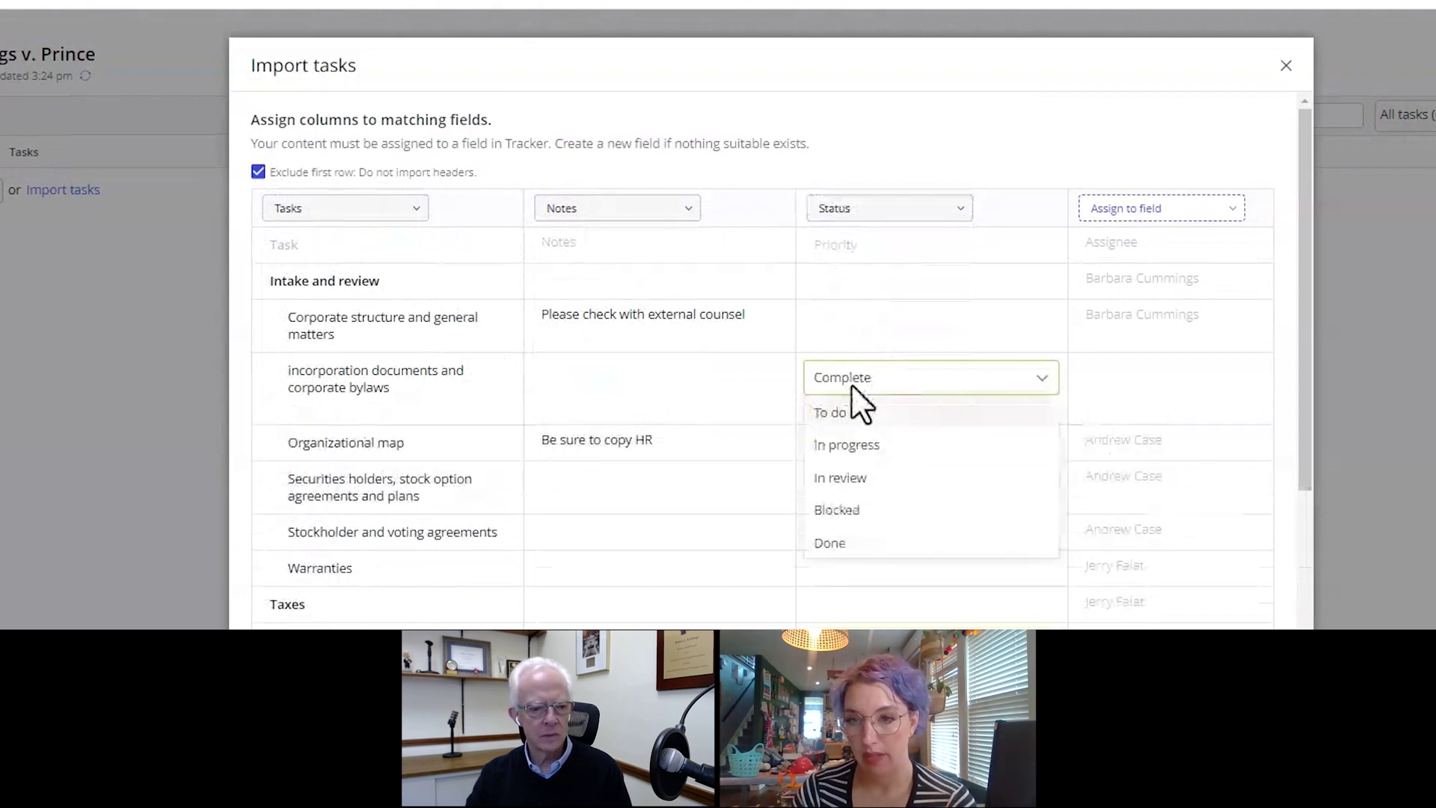
click(1152, 217)
click(1156, 274)
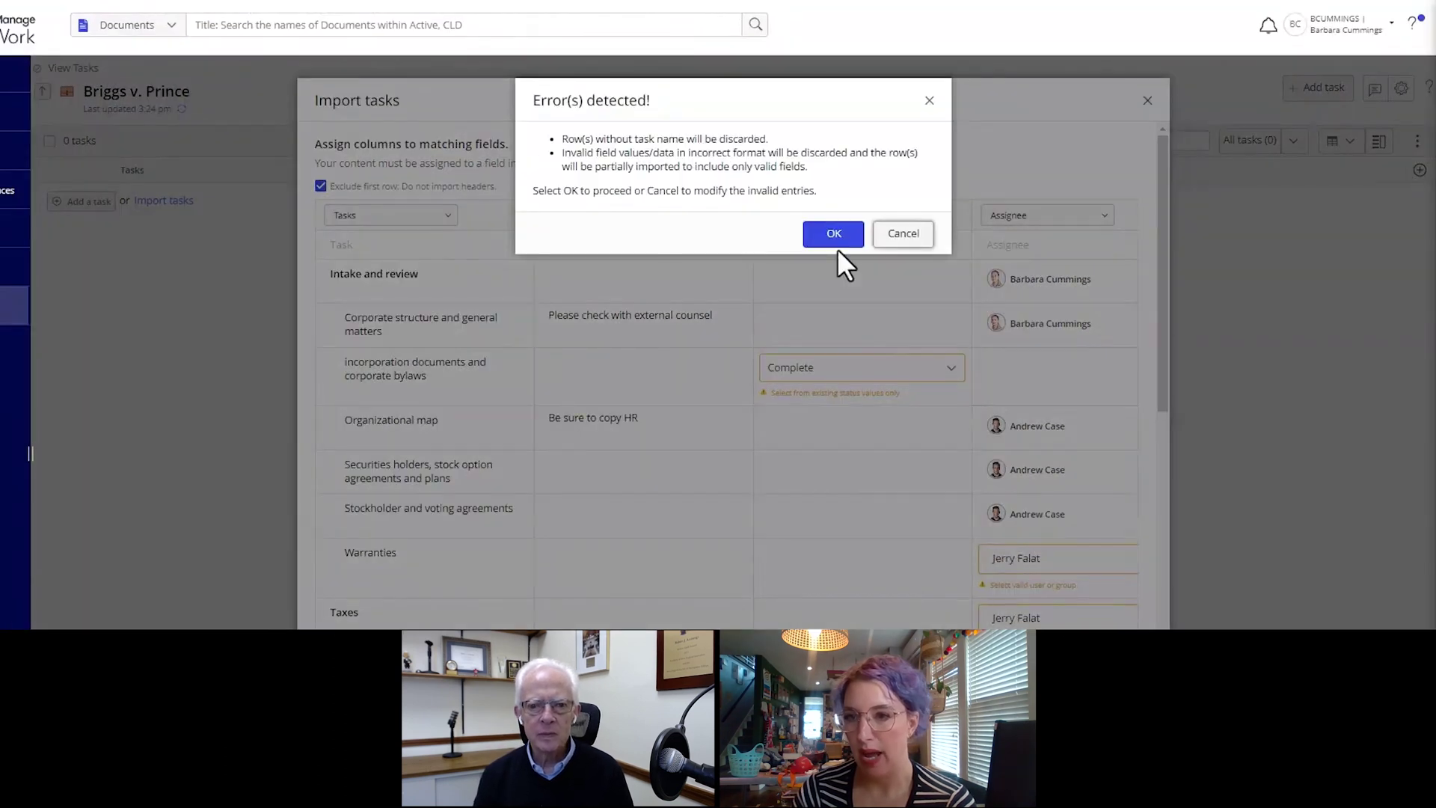
click(835, 241)
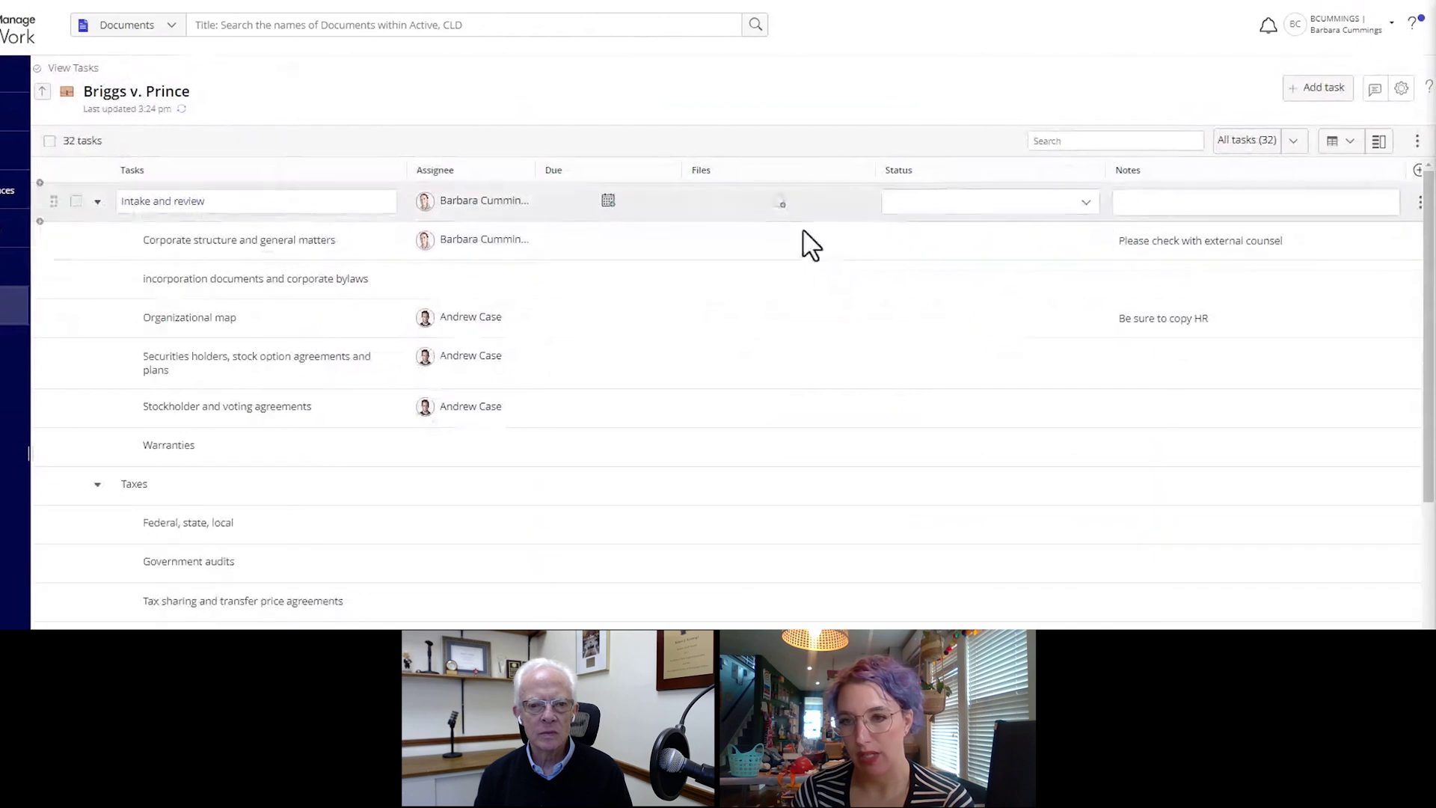
Attach the Depositions (009-0041) folder to the Intake and review task.
click(771, 201)
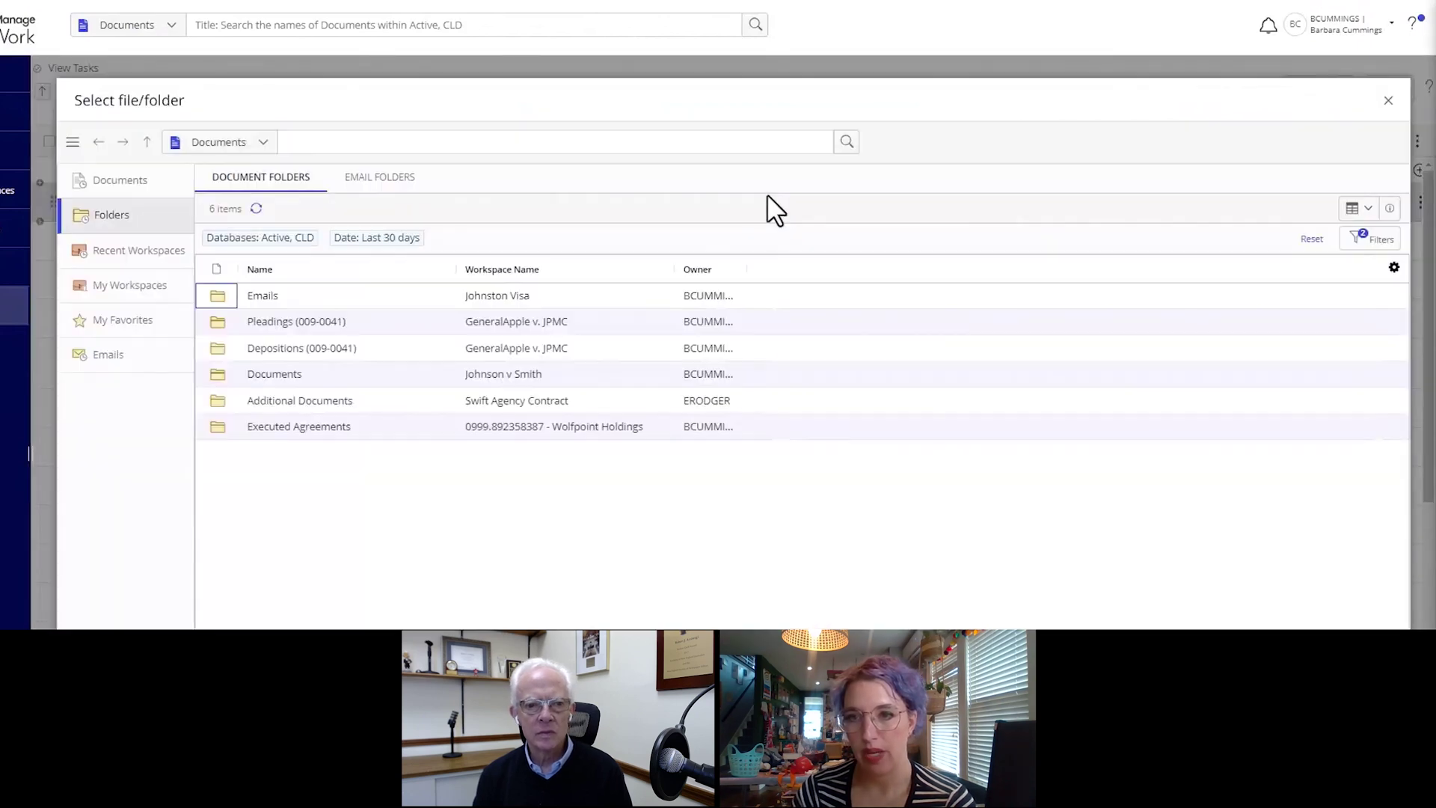
double_click(301, 348)
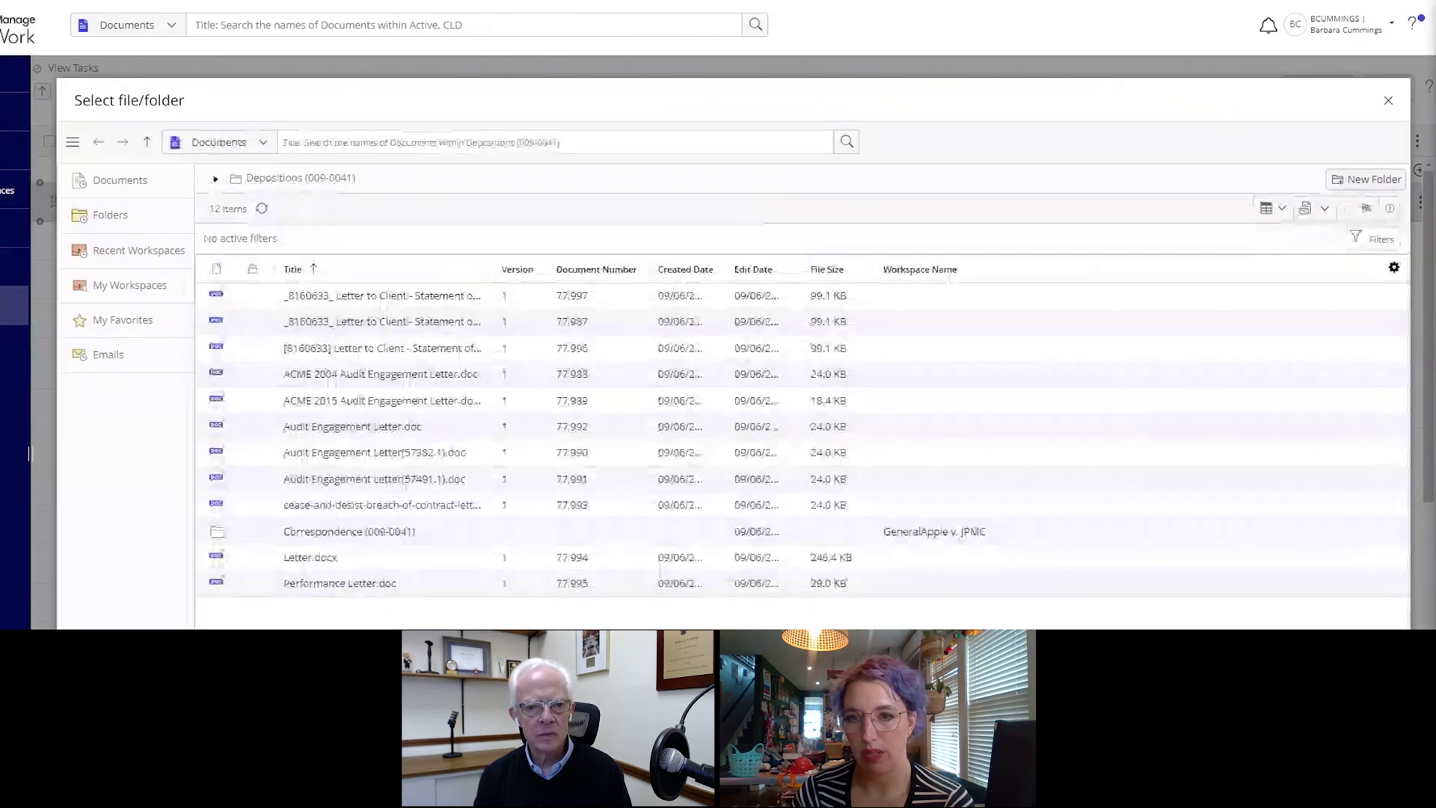
click(1361, 180)
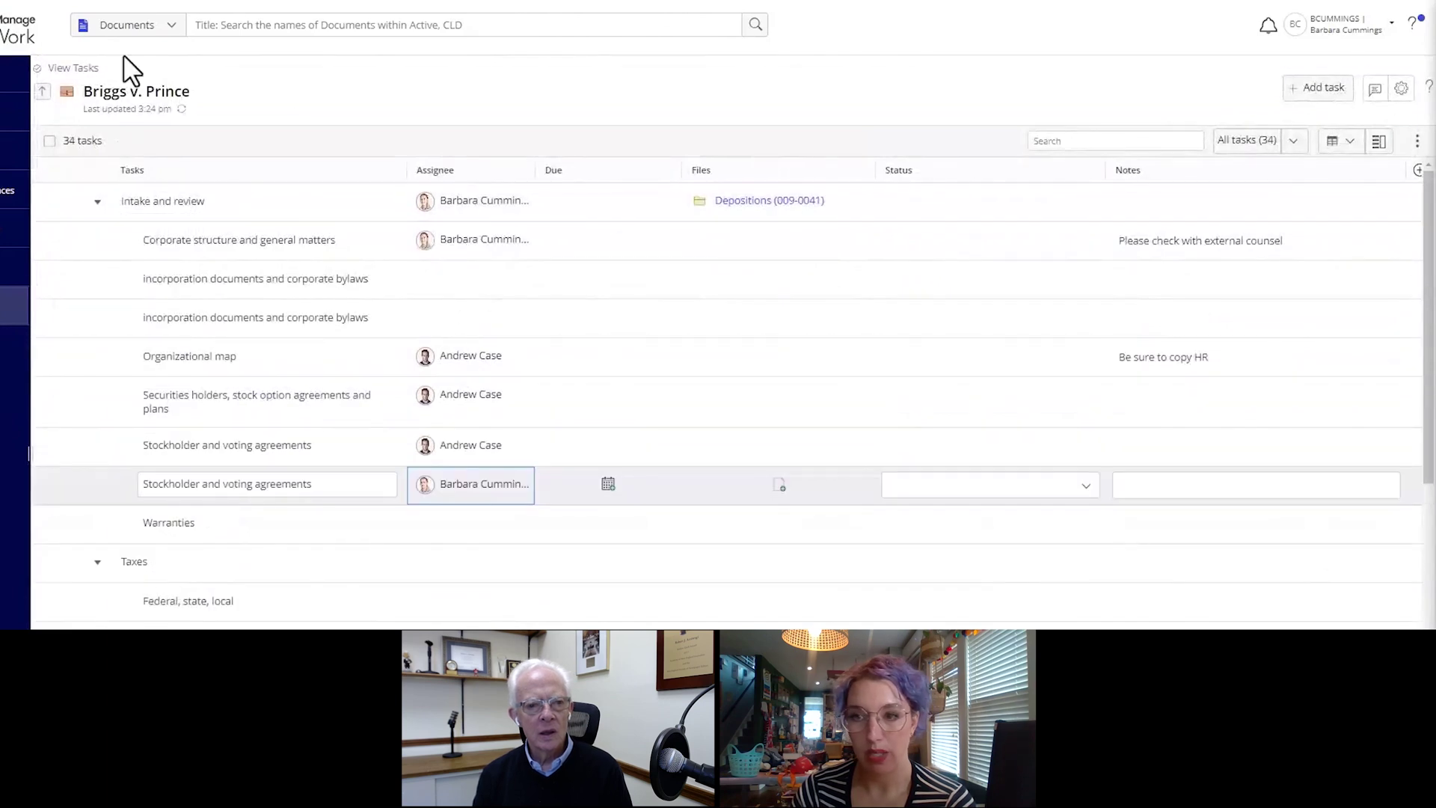
Add Status values starting 'Await', plus Client Review, Client Signature and Awaiting docketing.
click(944, 187)
click(953, 187)
click(701, 365)
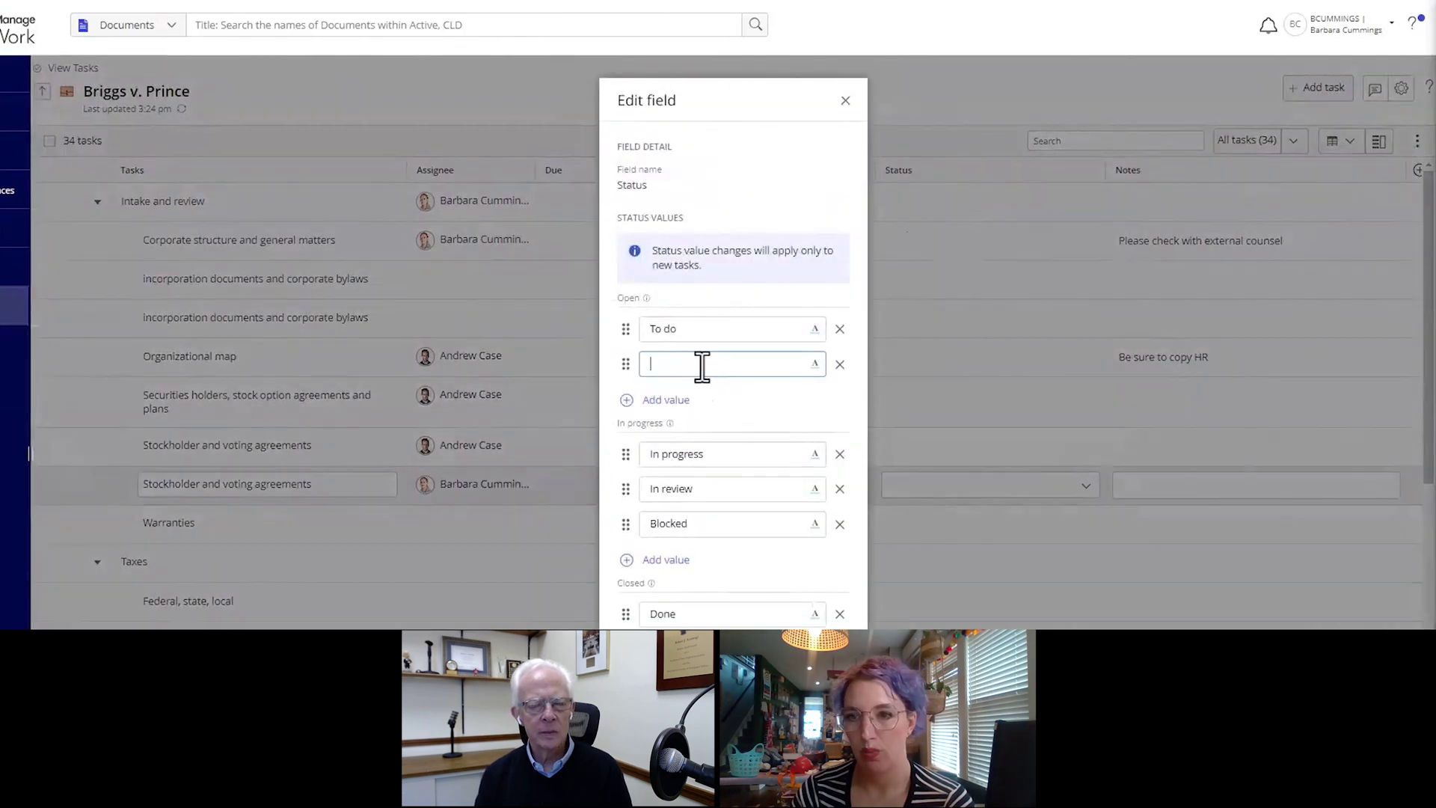
text(Awaiting Triage)
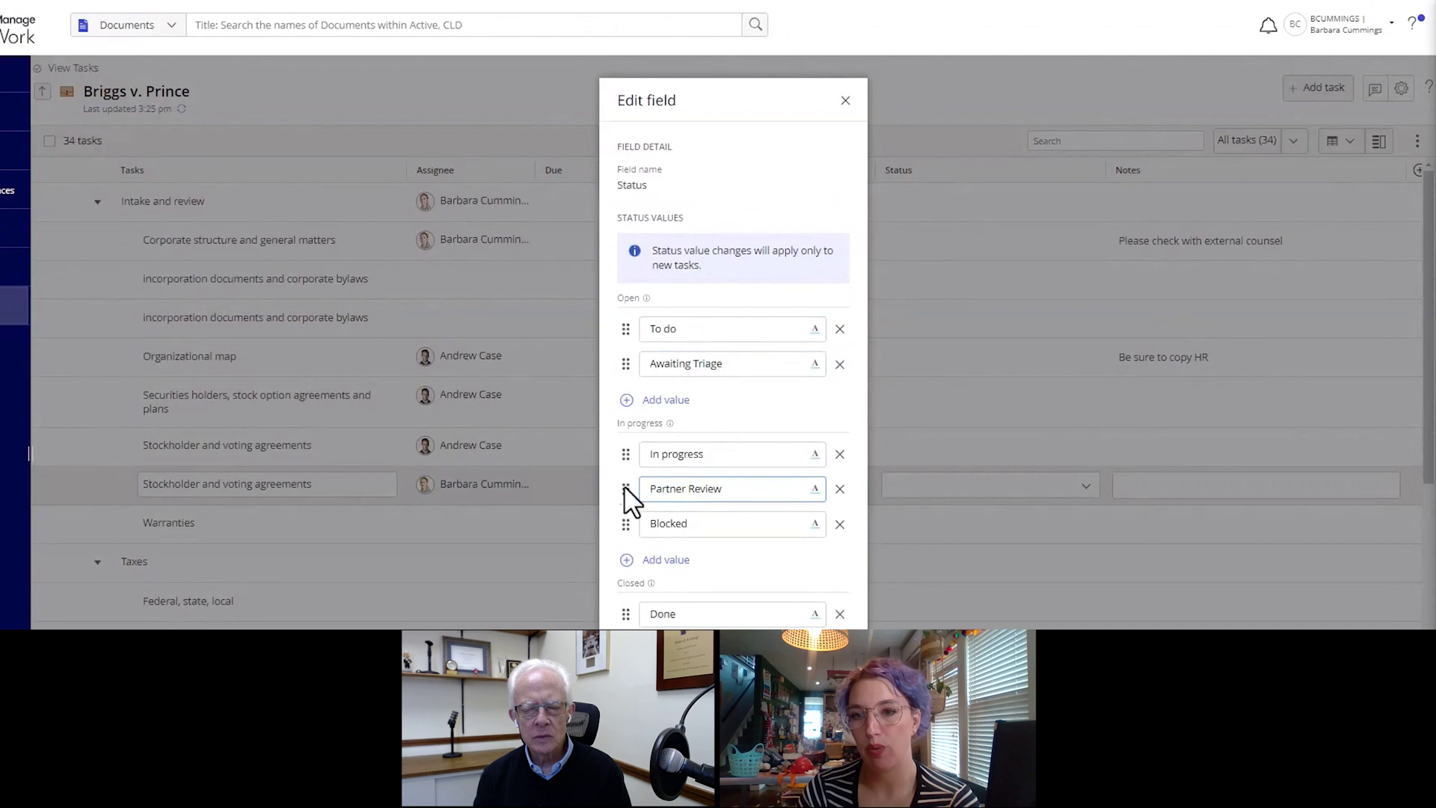
double_click(662, 523)
text(Client Review)
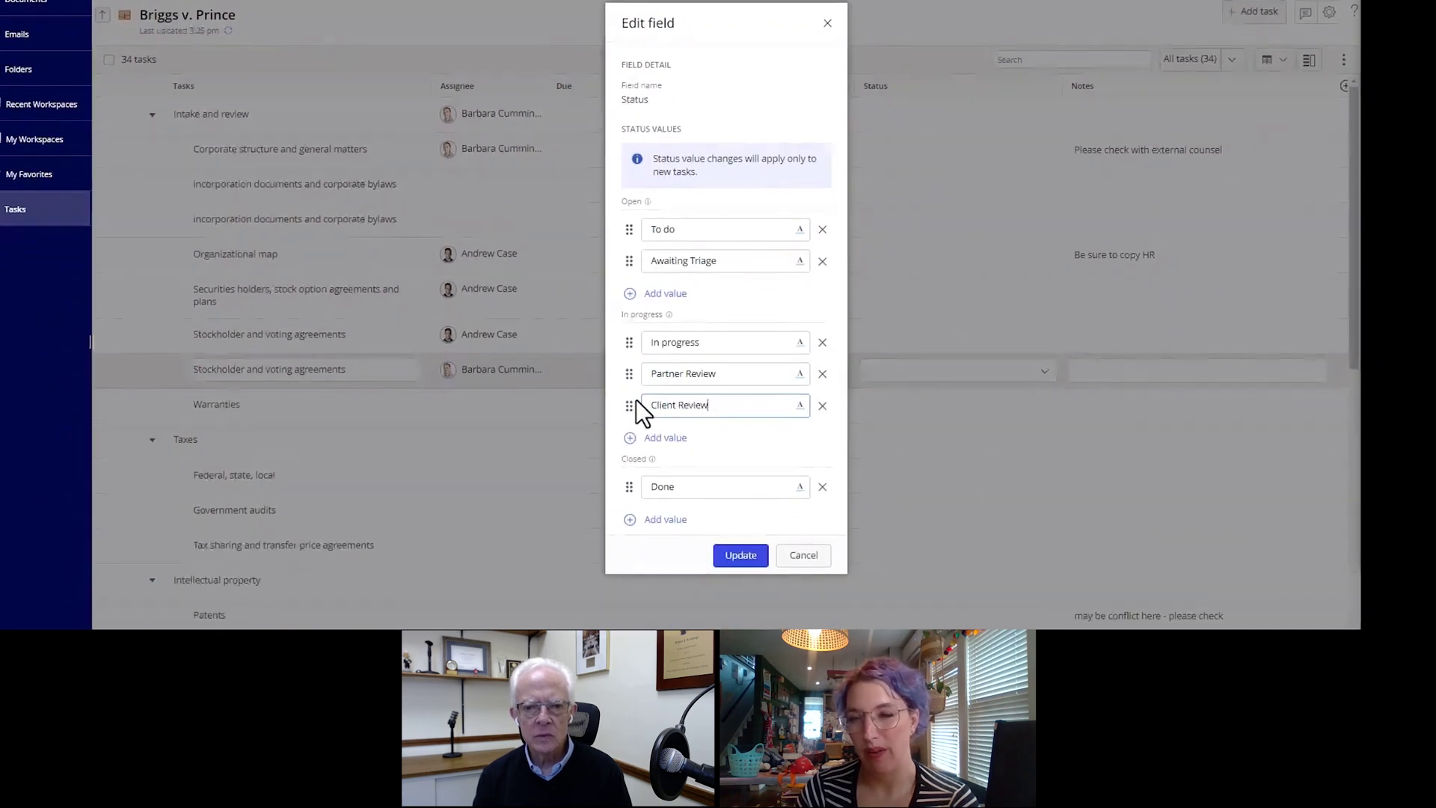
key(Return)
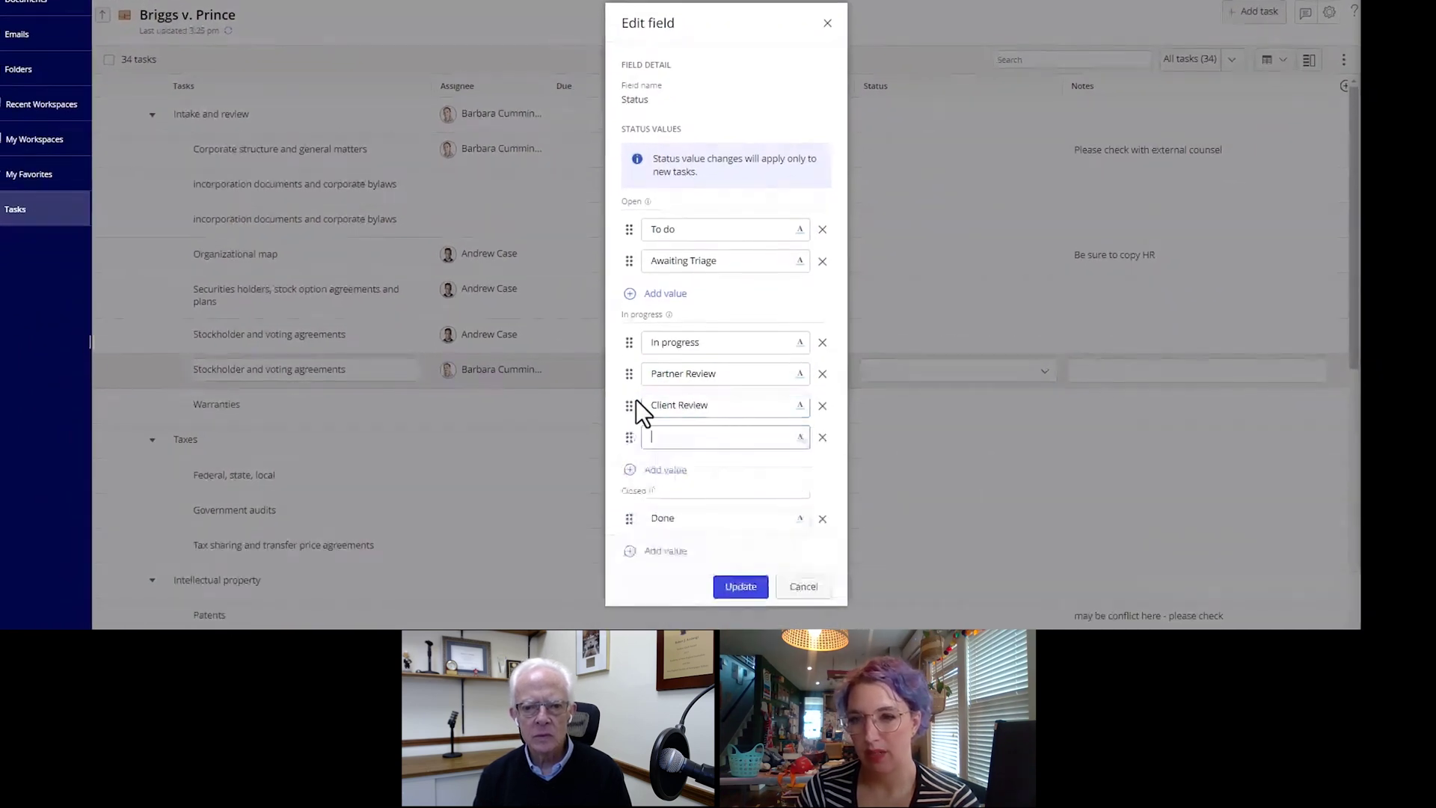
text(Client Signature)
key(Return)
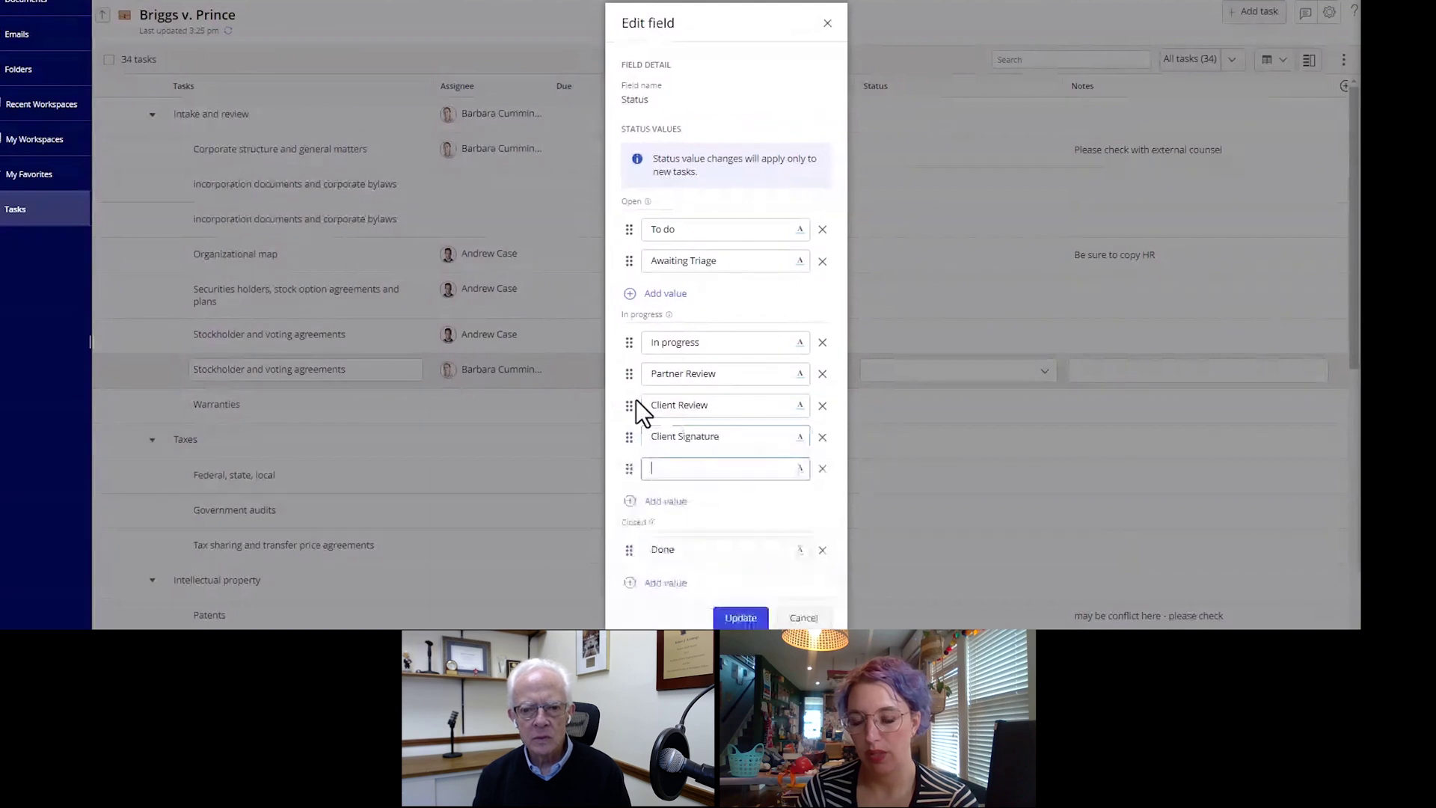
text(Awaiting docketing)
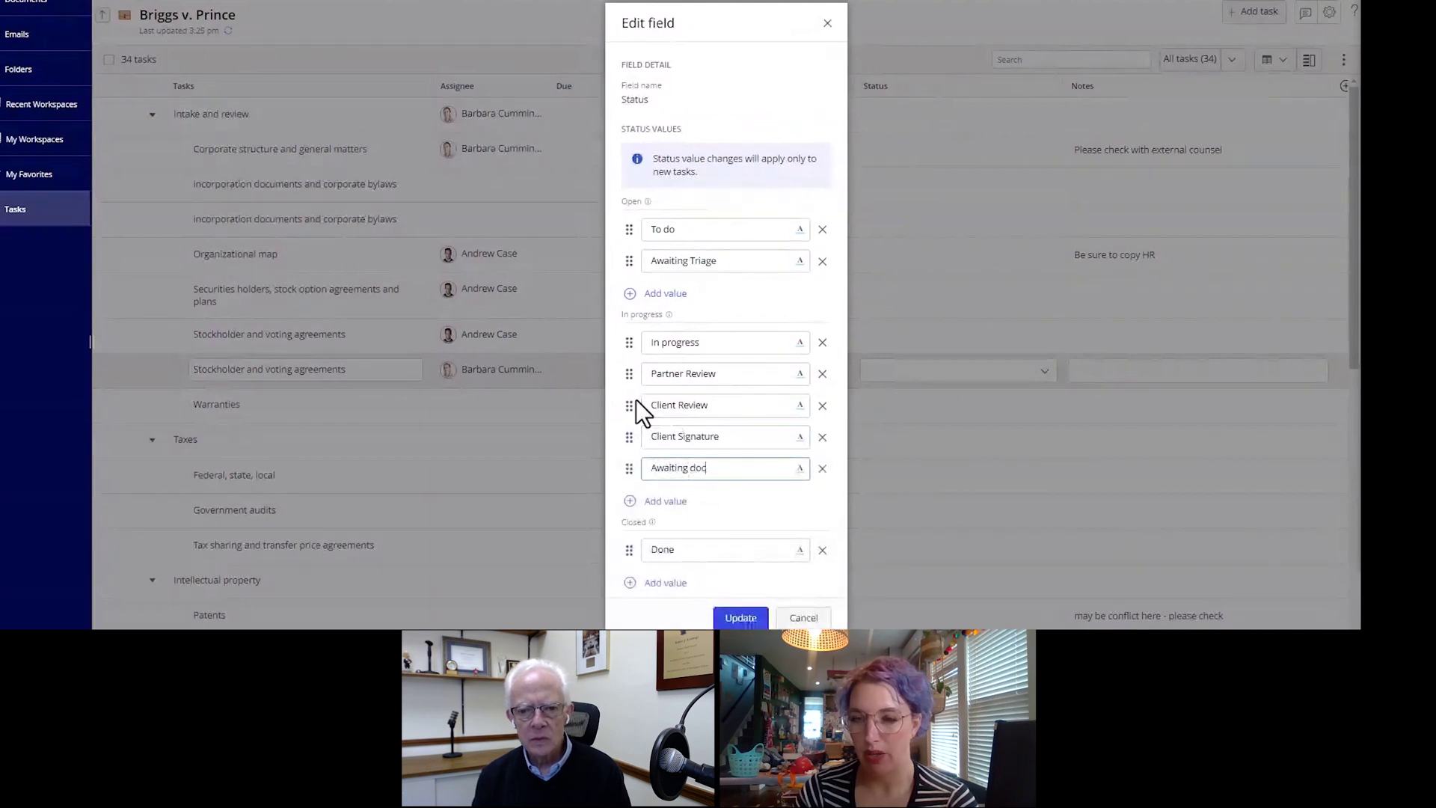
Colour Awaiting docketing green and Client Signature red, and add a Closed status value.
click(800, 468)
click(756, 540)
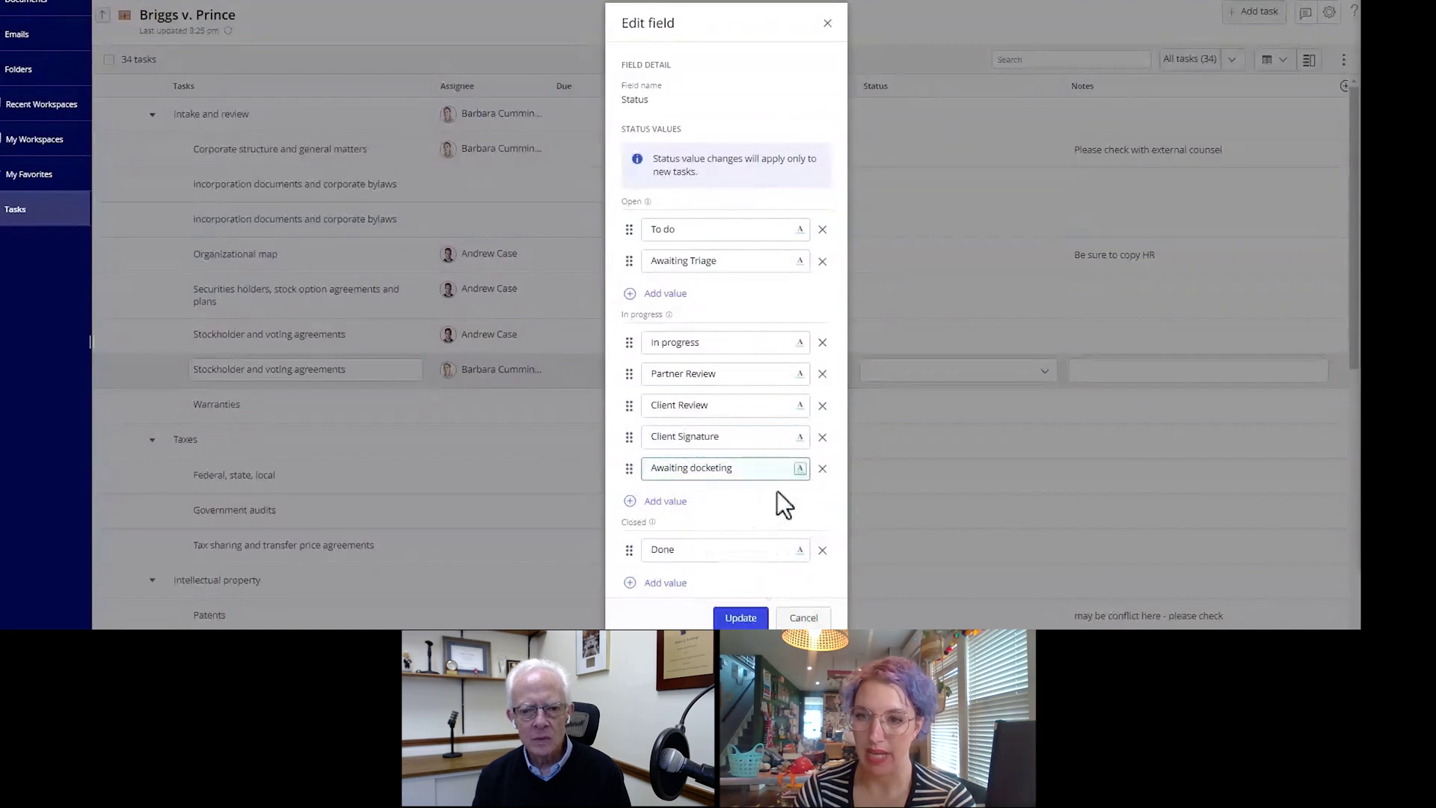
click(800, 436)
click(749, 551)
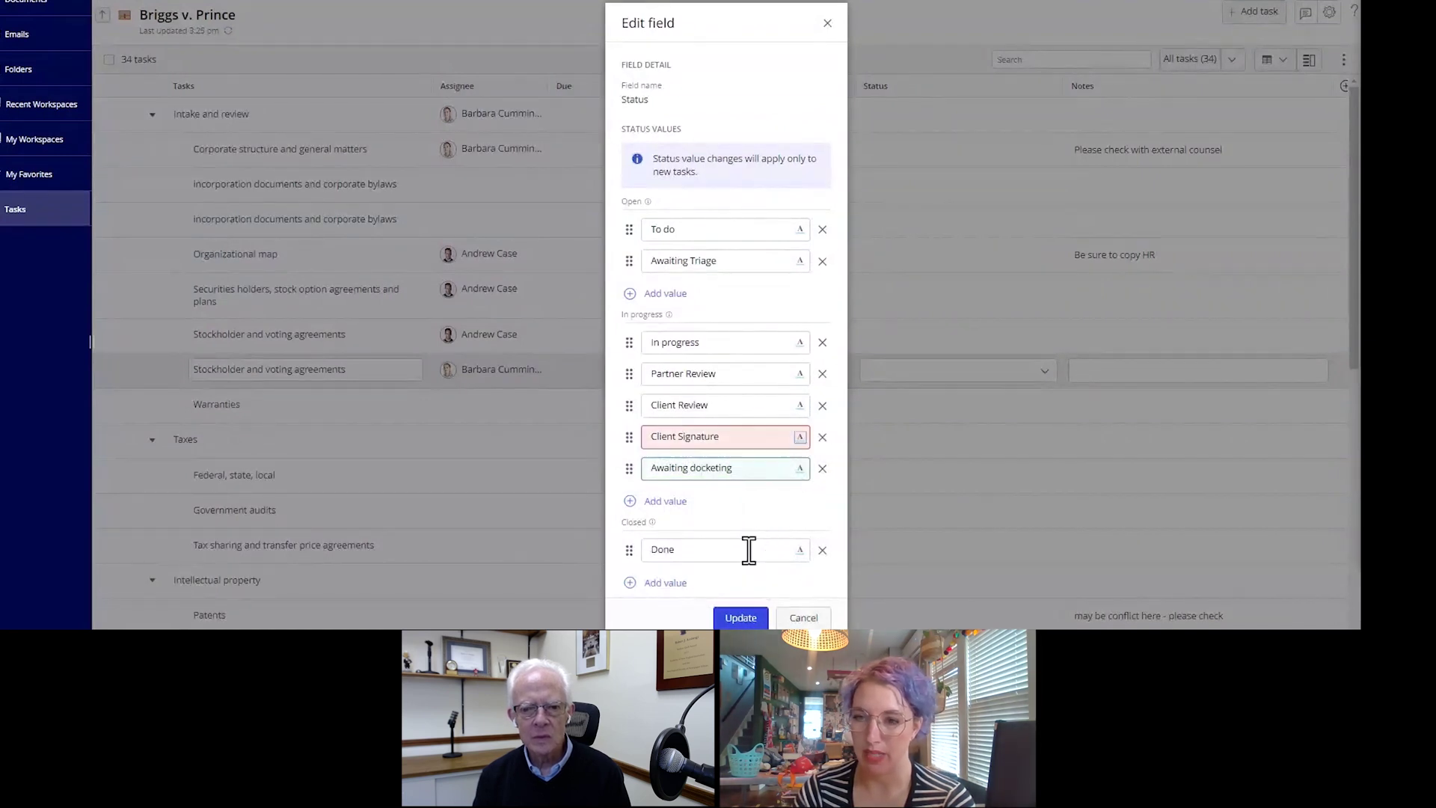
click(665, 584)
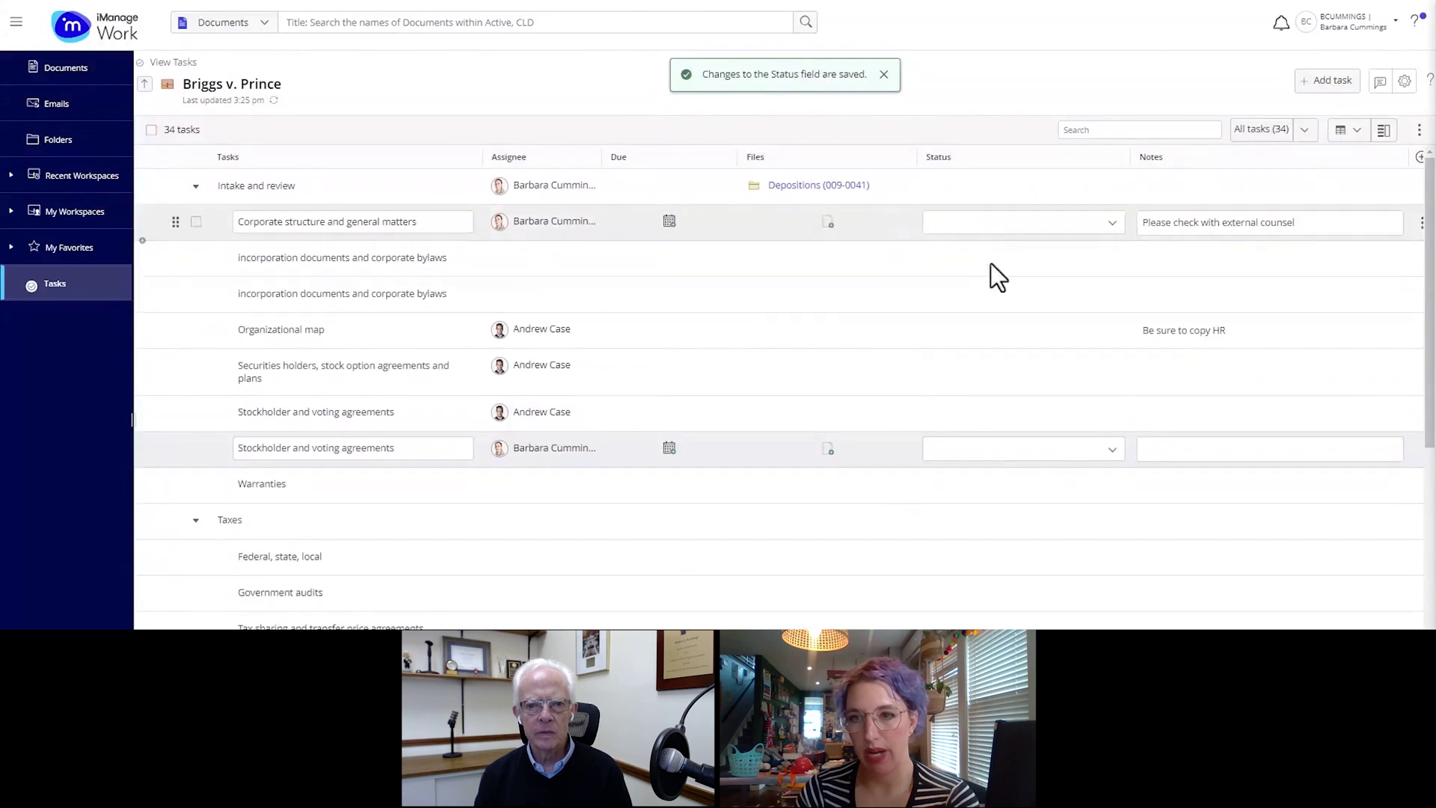
Set the Intake and review task's status to Client Signature.
click(1020, 192)
click(988, 333)
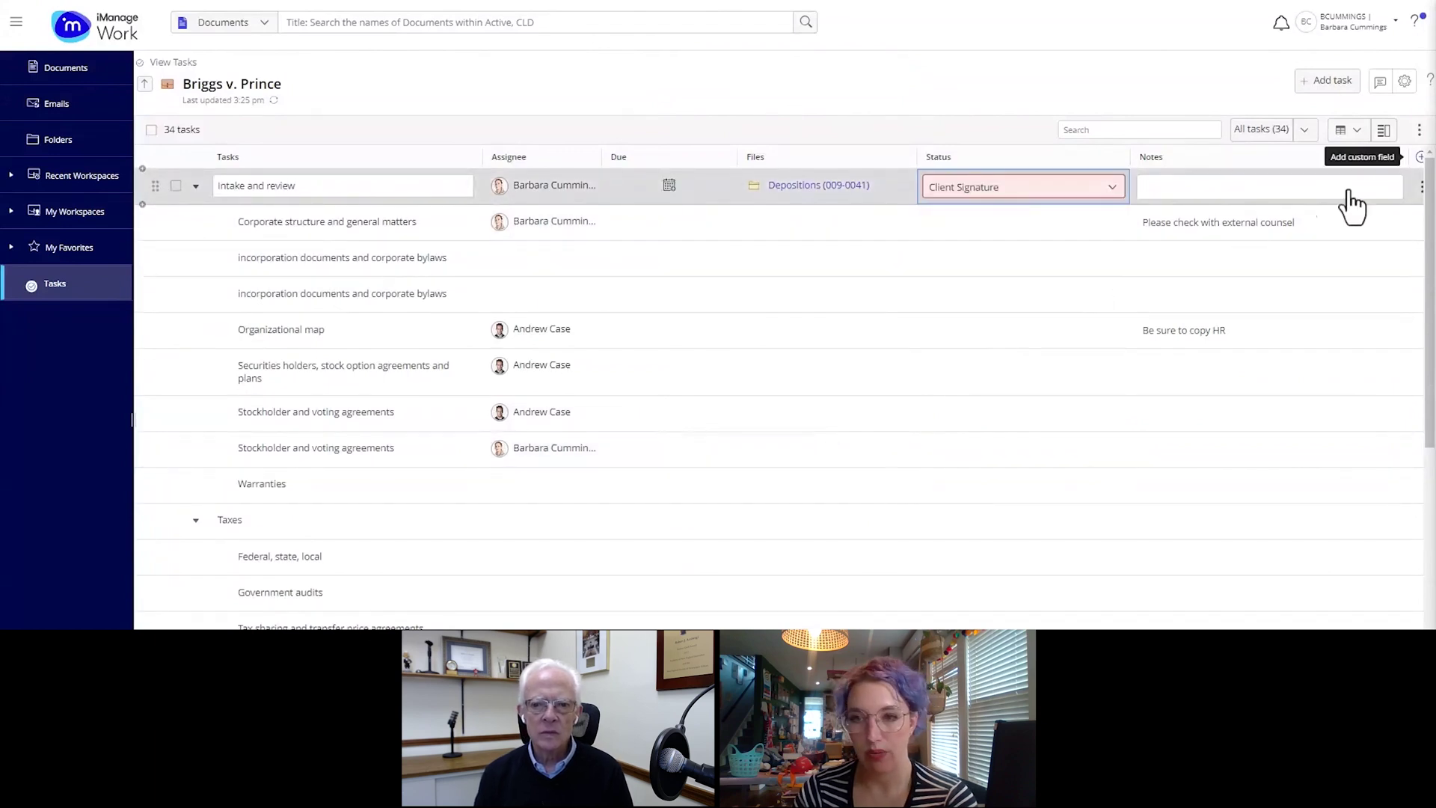
click(1419, 158)
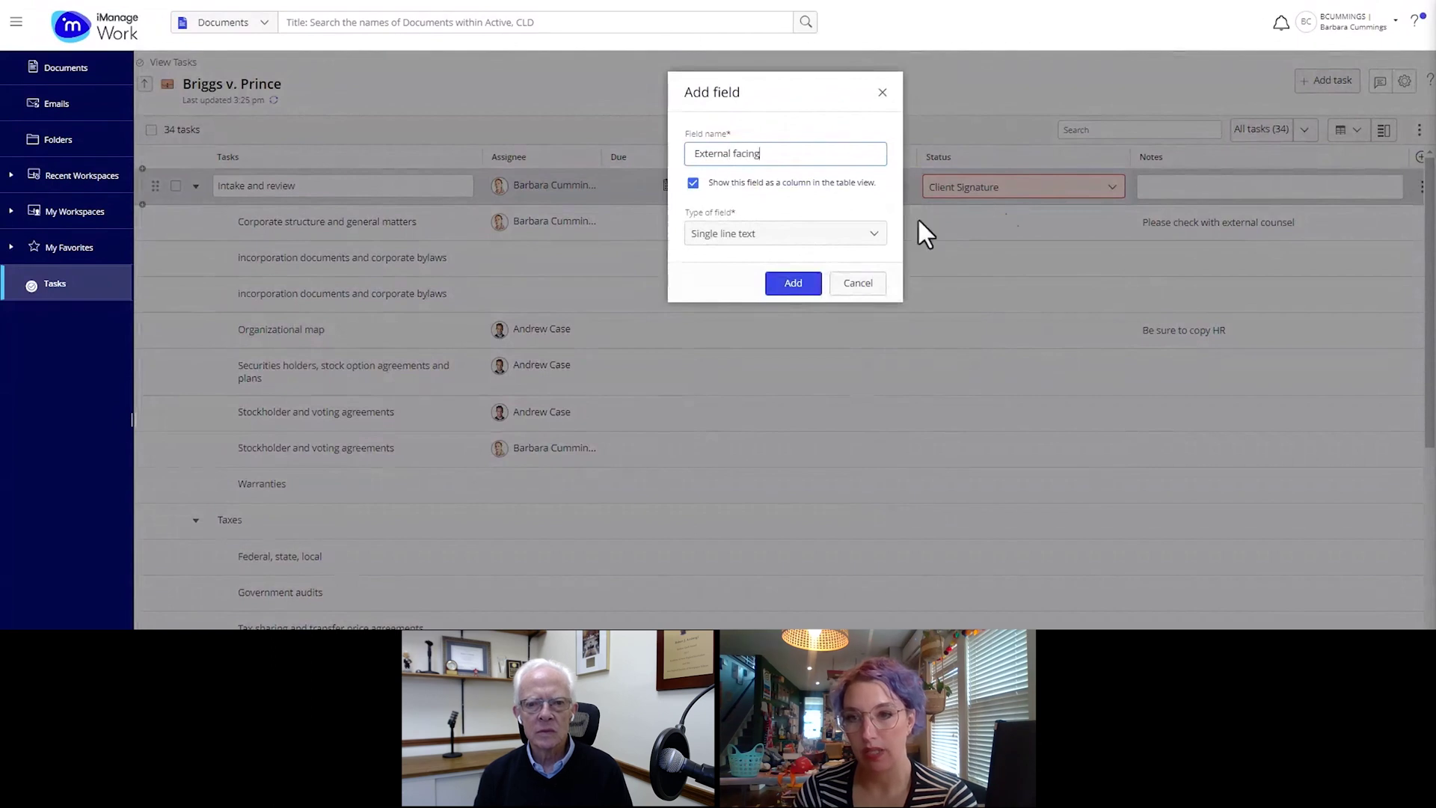
Create the External facing drop-down field with Yes and No, disallowing user-added values.
click(769, 237)
click(747, 283)
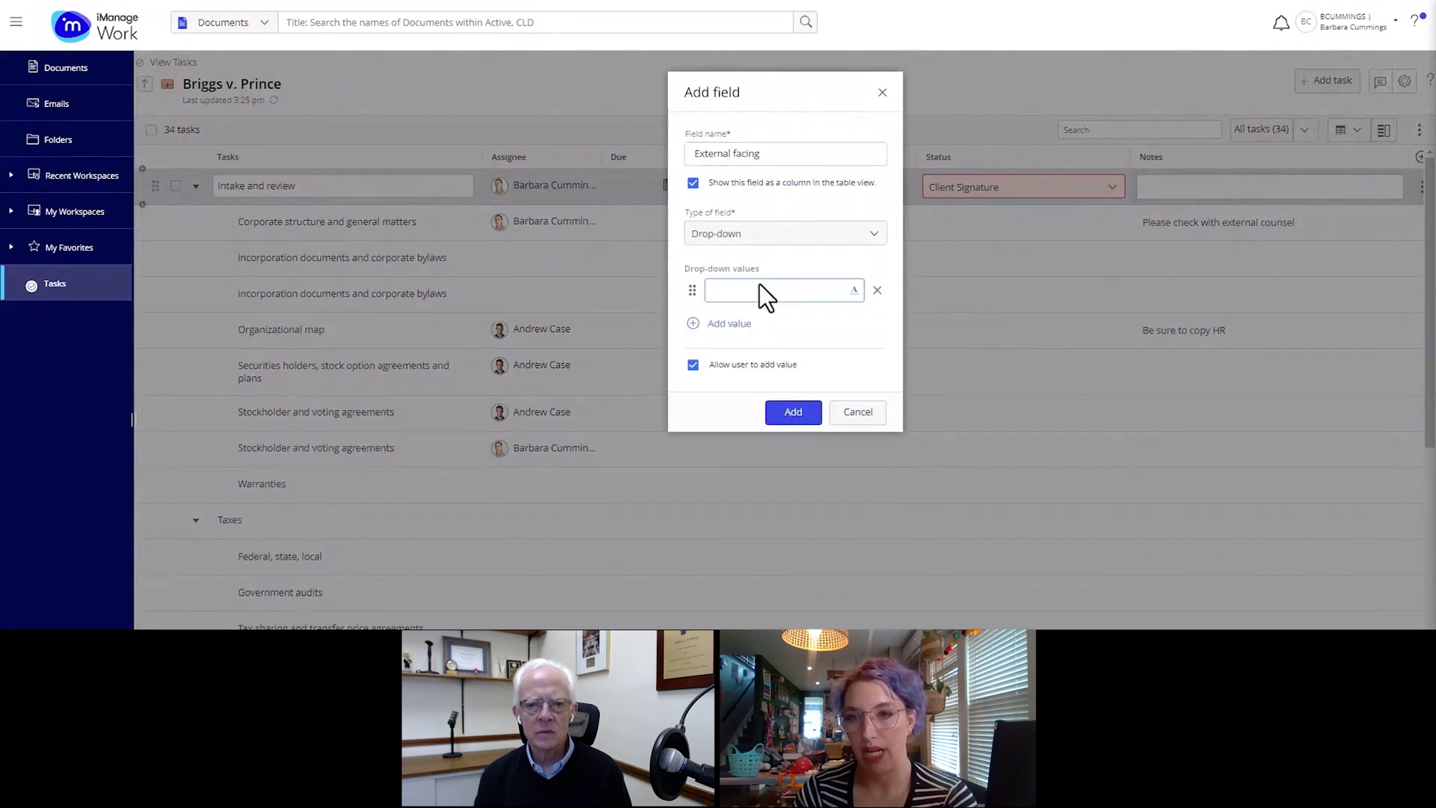
text(Yes)
click(748, 323)
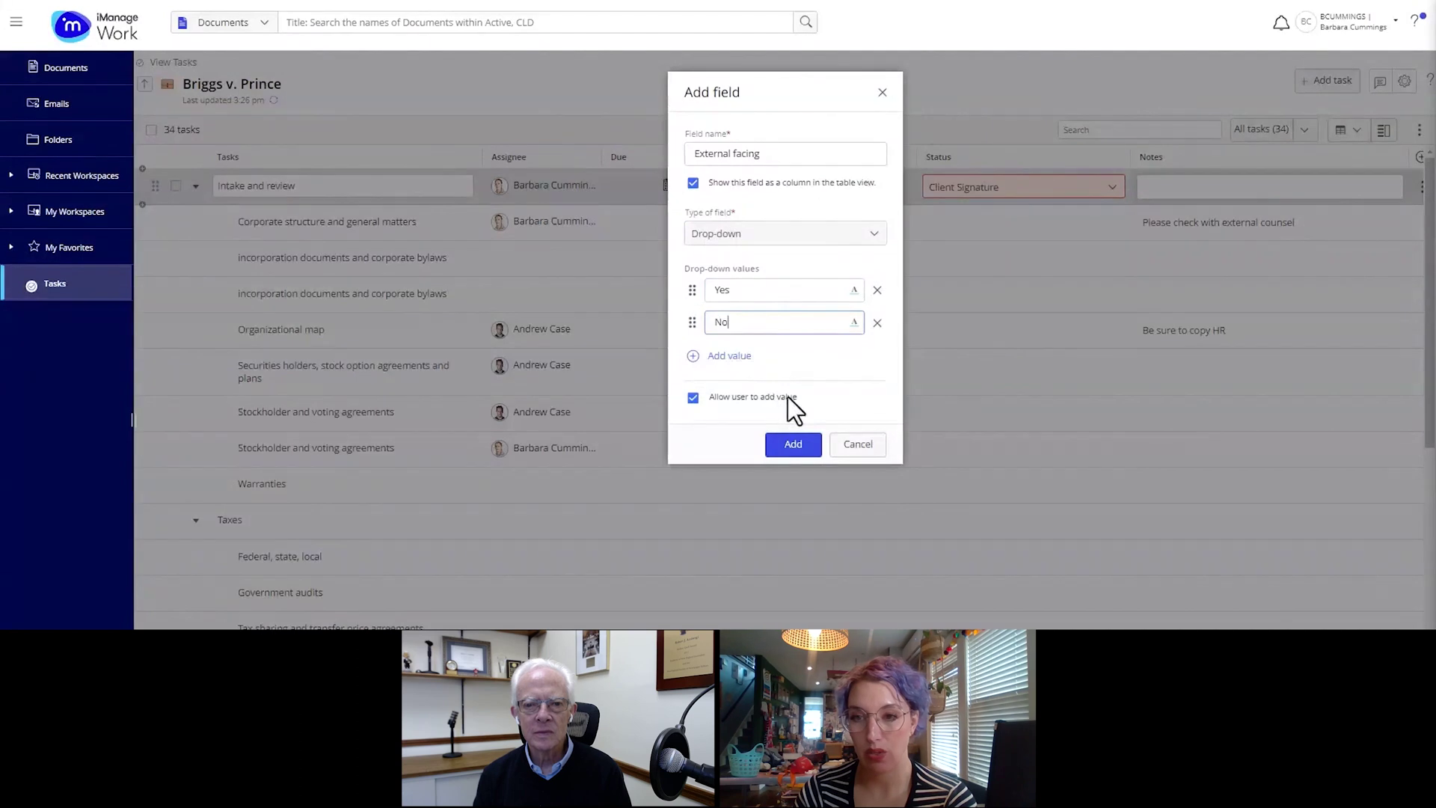
text(No)
click(788, 397)
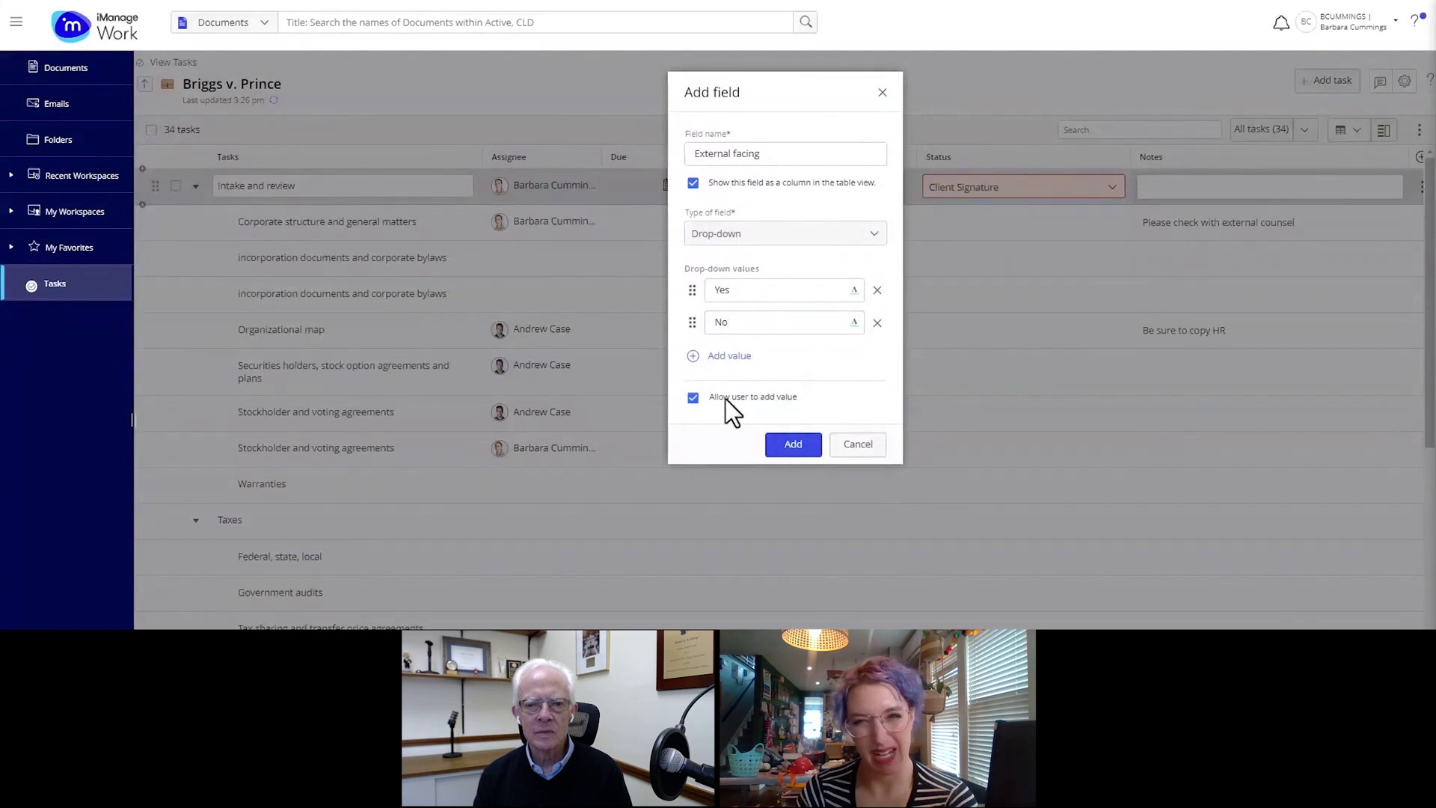
click(797, 449)
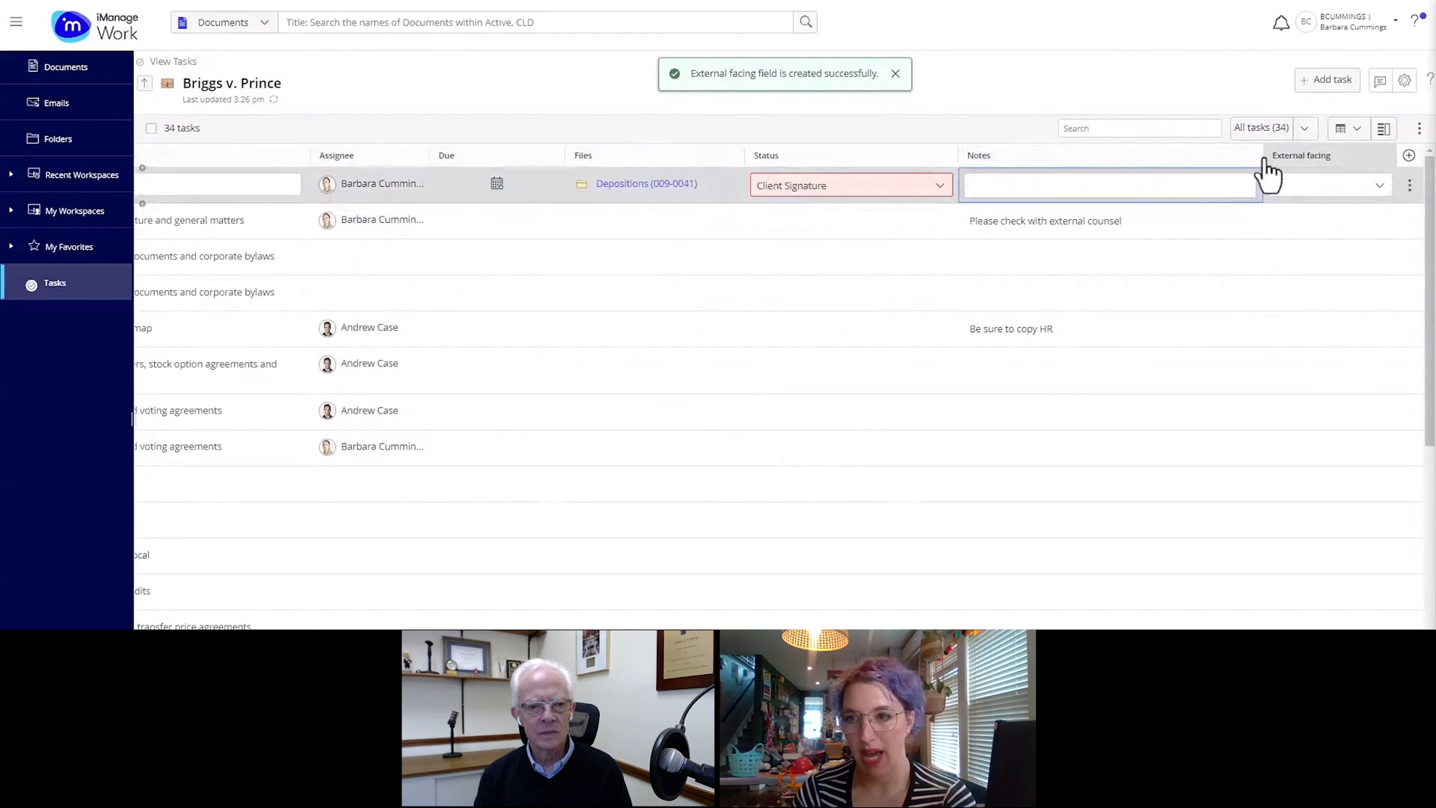
Mark Intake and review Yes, Corporate structure No and incorporation documents Yes.
drag(1263, 156, 1103, 152)
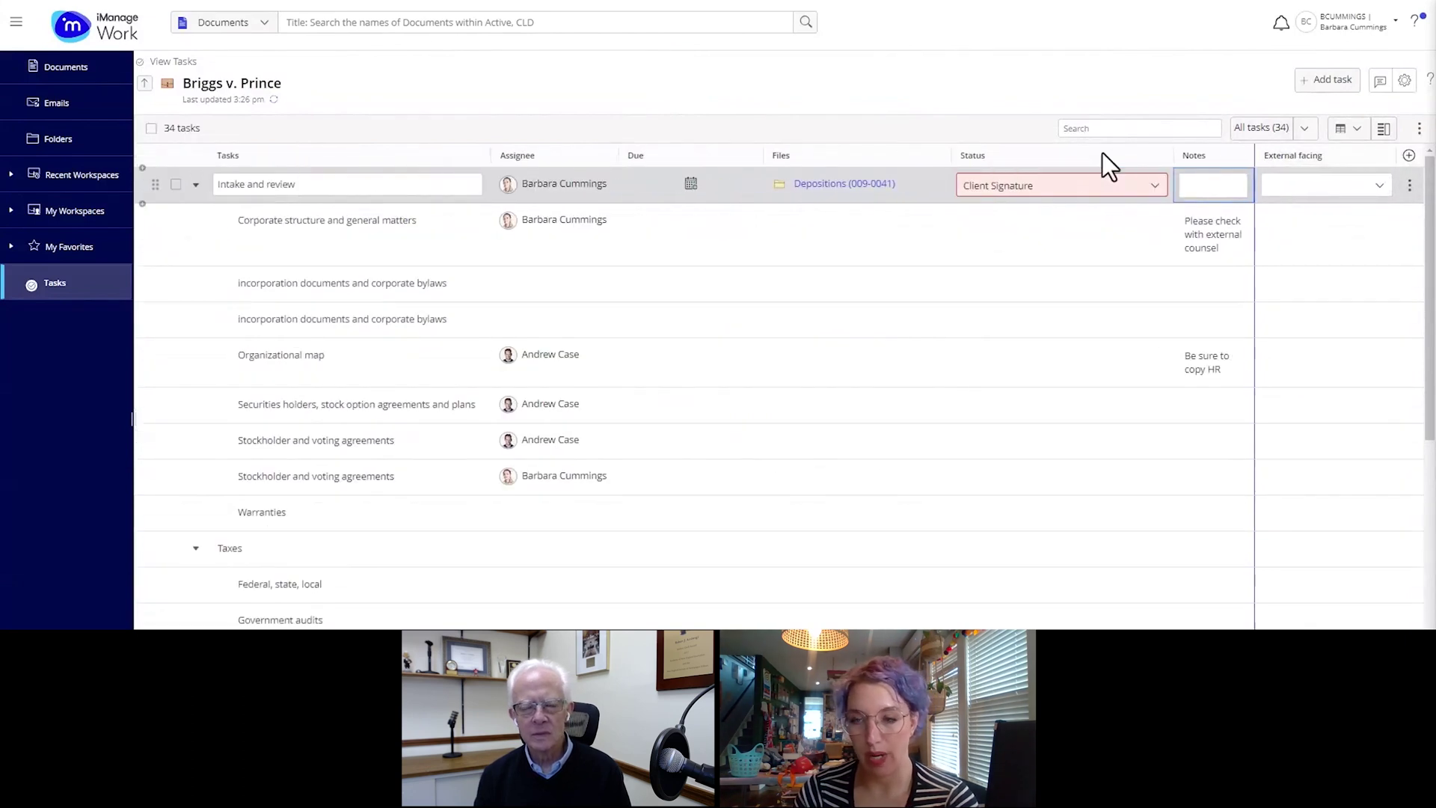
click(1369, 191)
click(1331, 212)
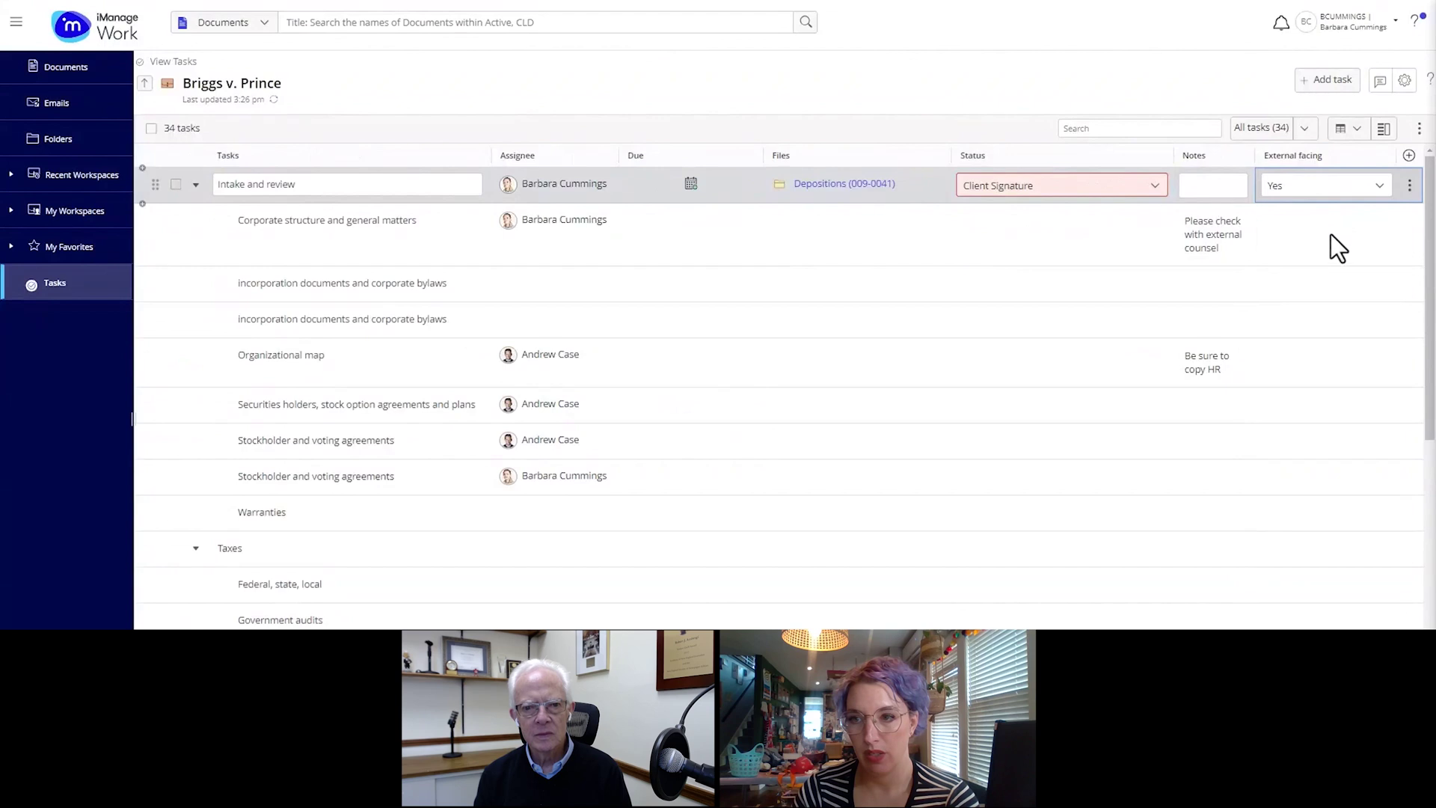
click(1329, 235)
click(1328, 229)
click(1312, 271)
click(1309, 294)
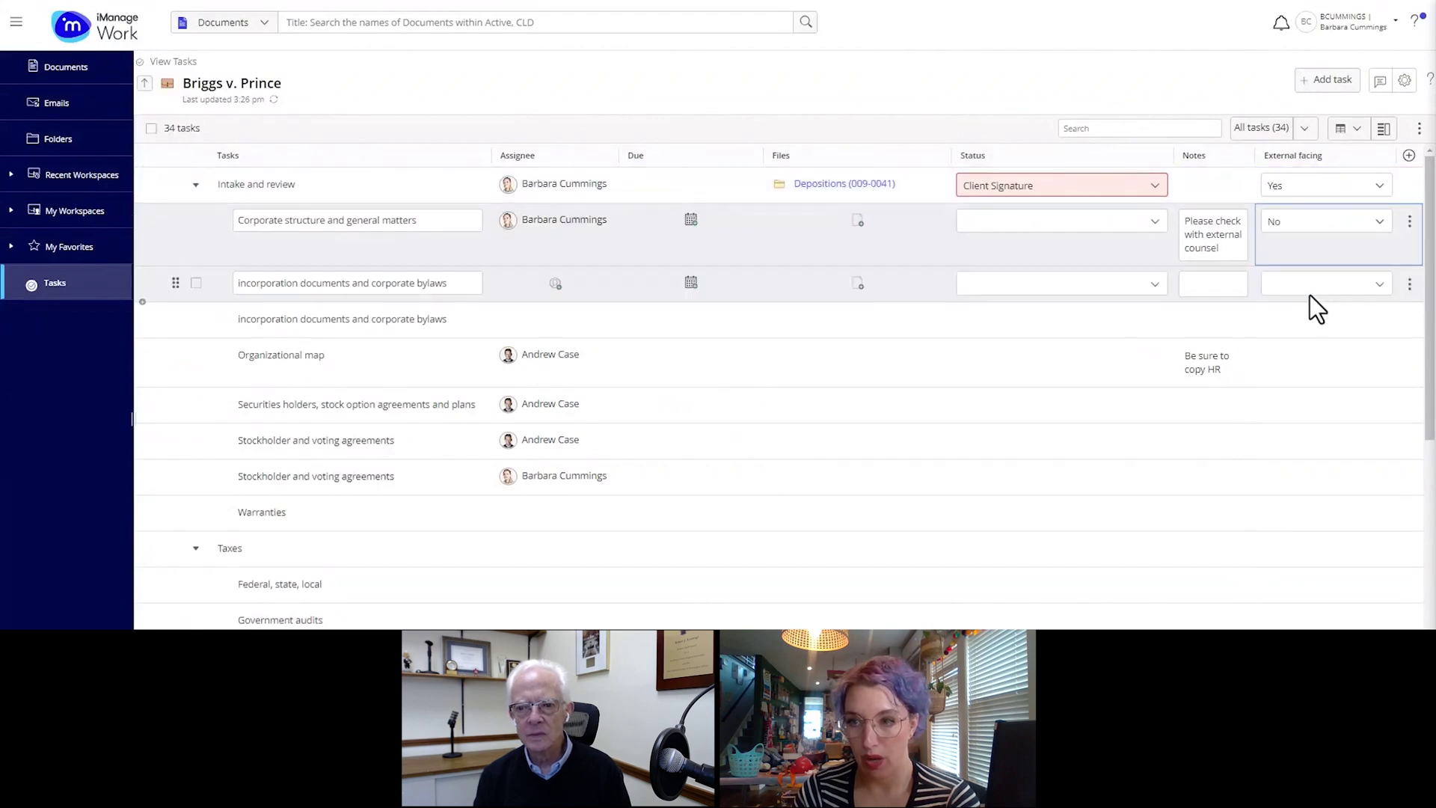
click(1308, 299)
click(1310, 310)
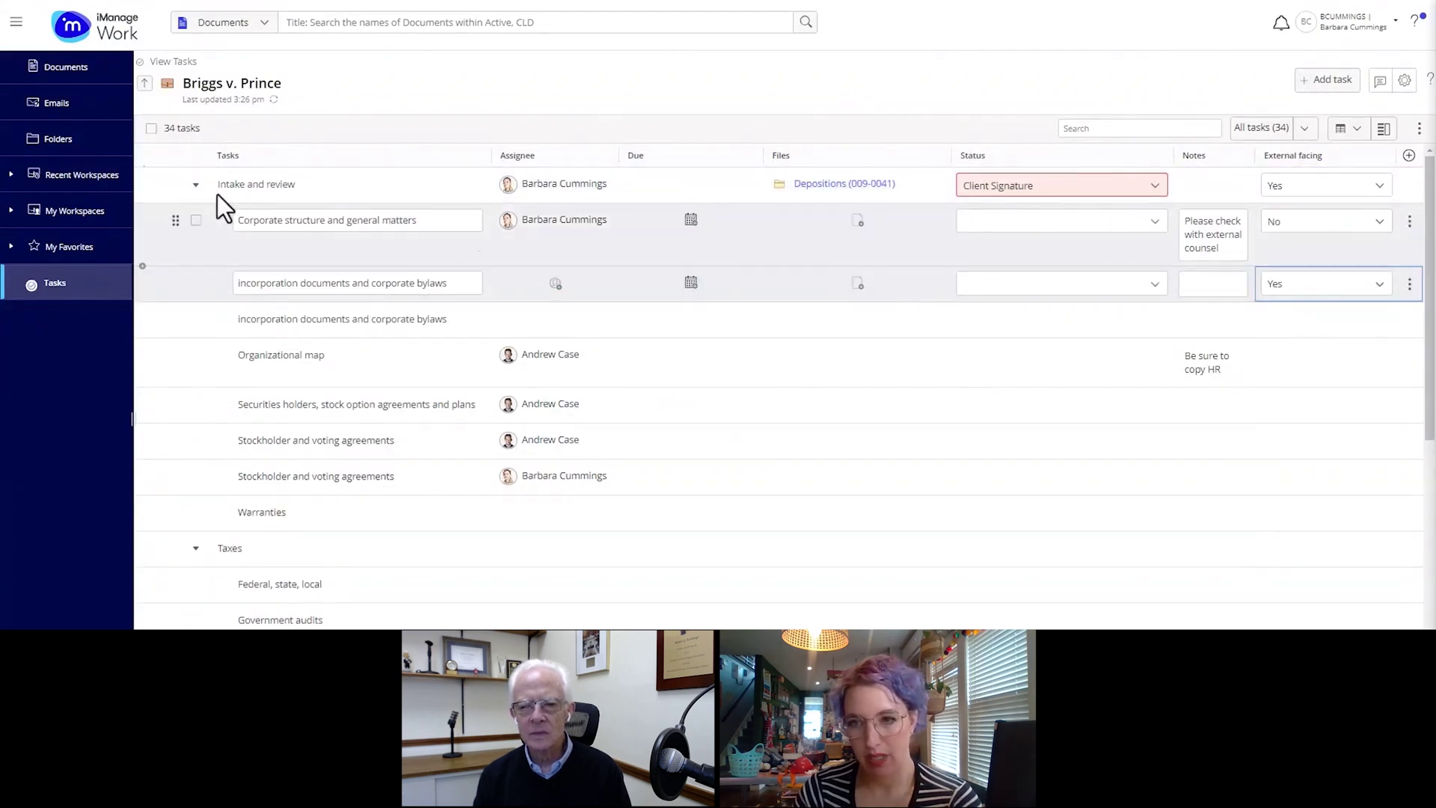
Check the six tasks from Intake and review to Securities holders and bulk-set Awaiting docketing.
click(176, 185)
click(196, 220)
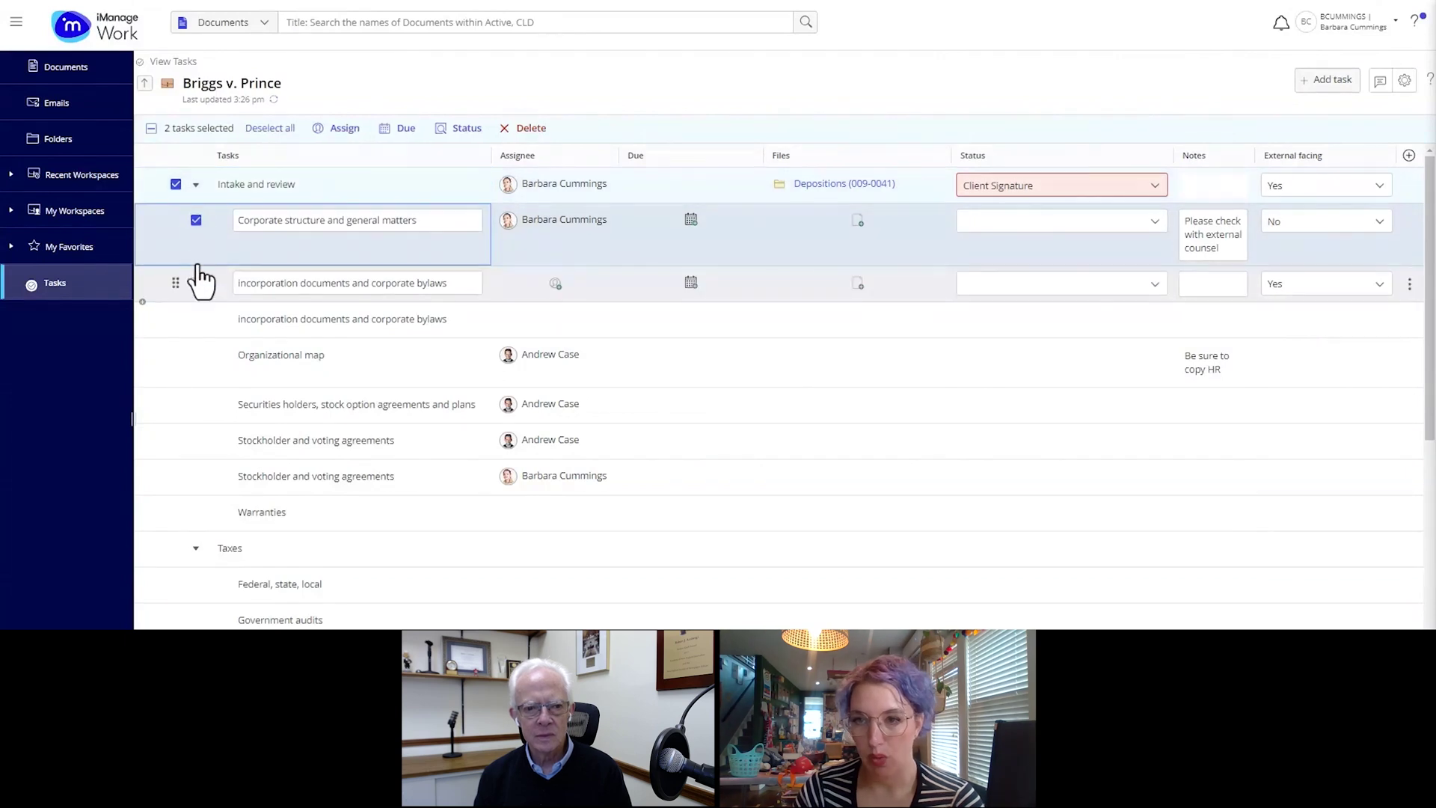
click(195, 283)
click(196, 318)
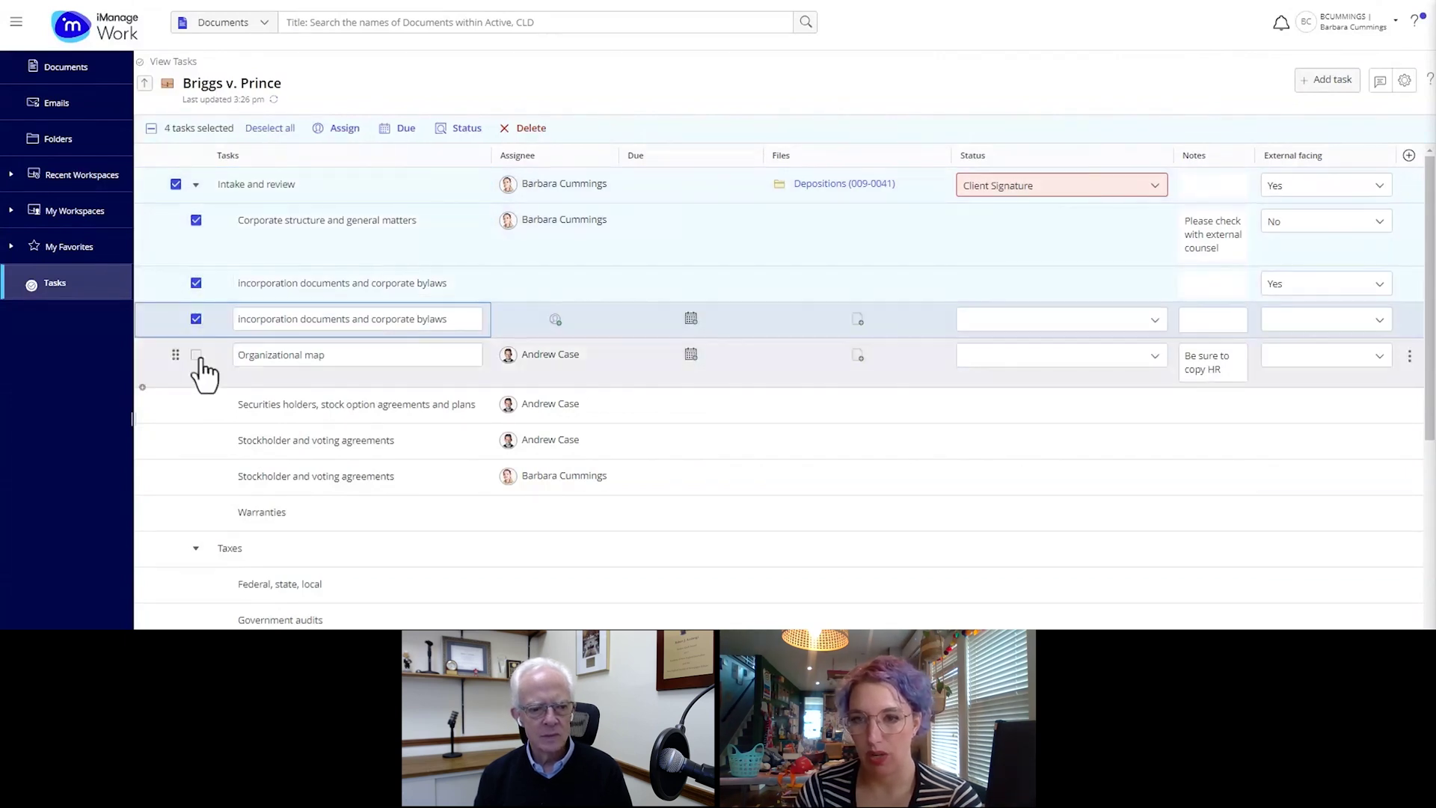
click(196, 354)
click(196, 405)
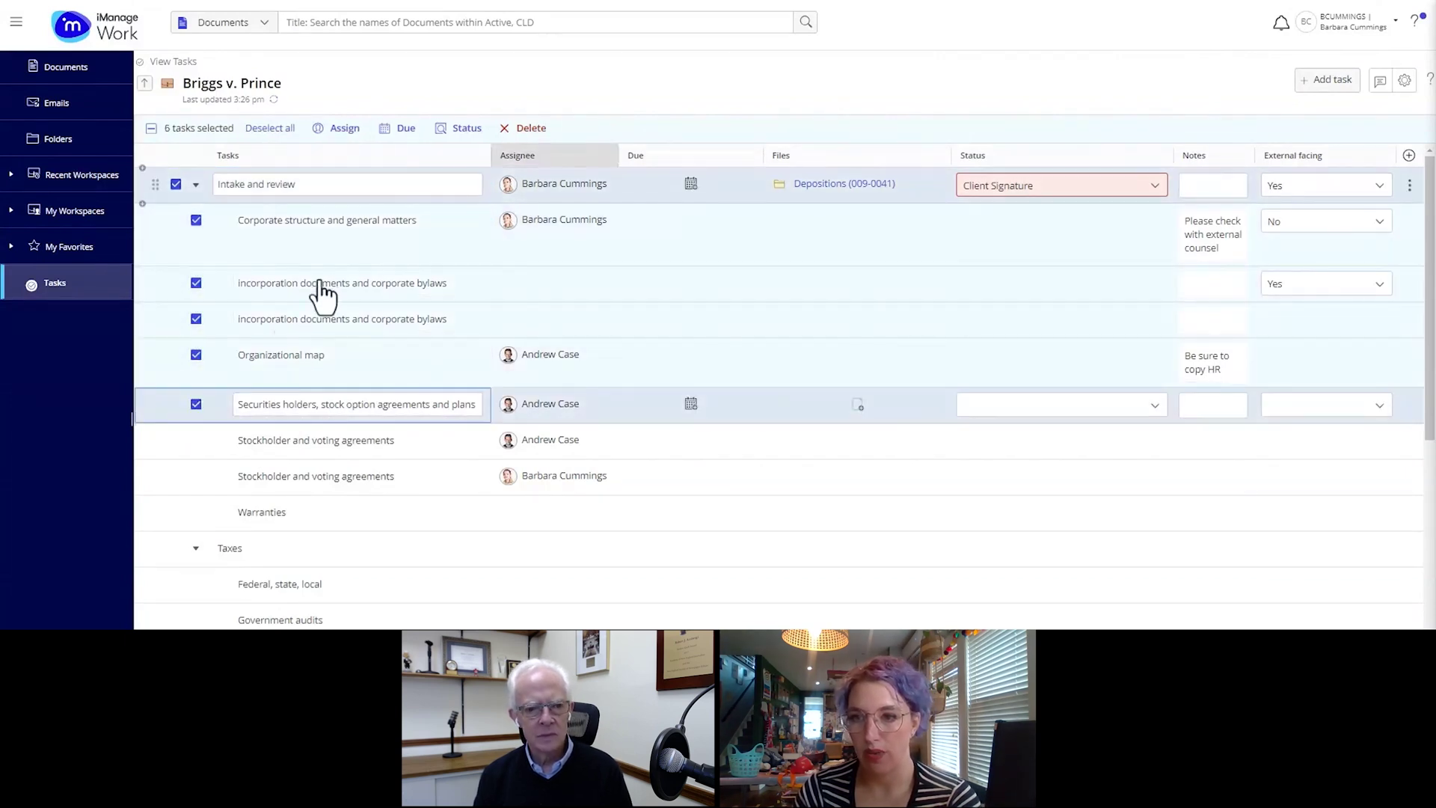
click(467, 129)
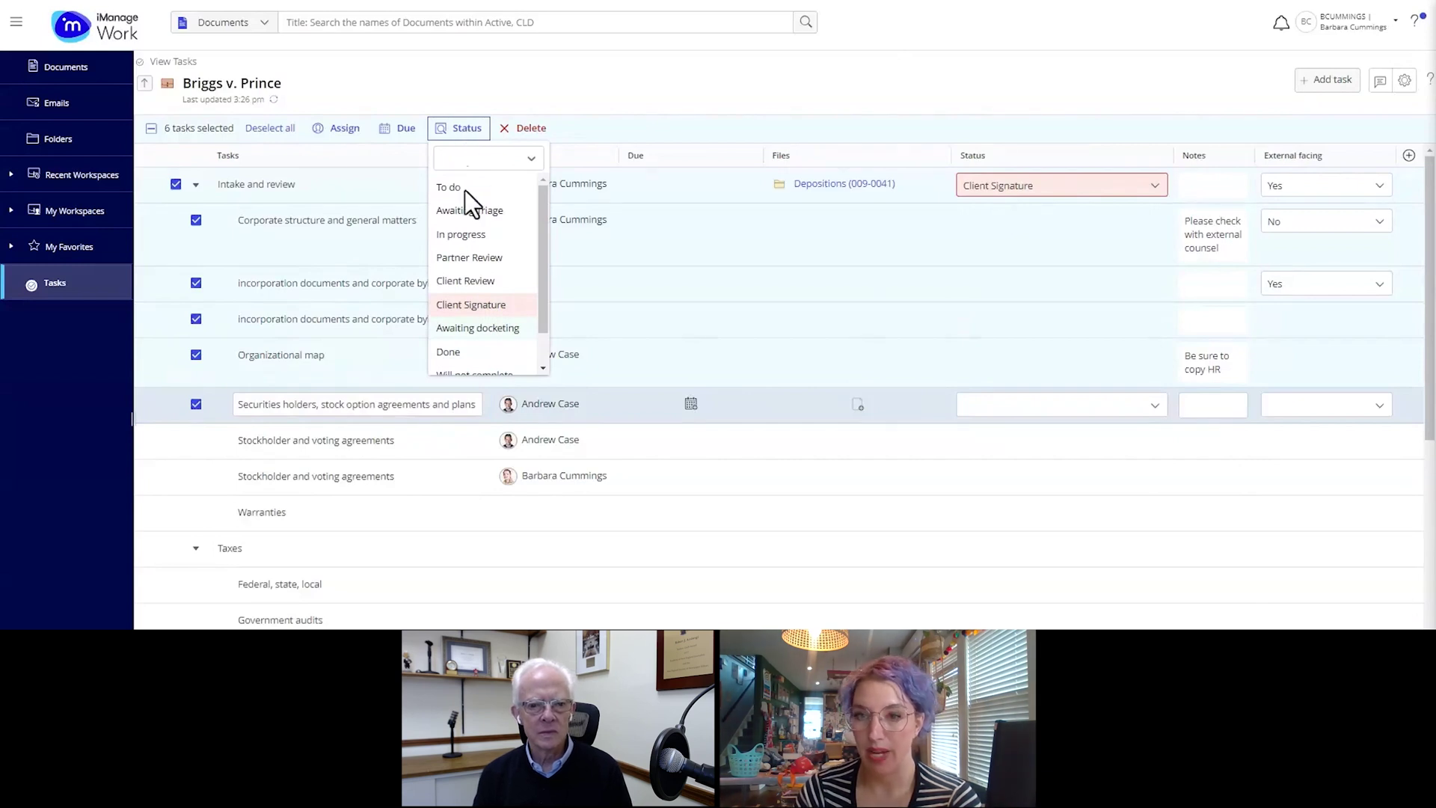
click(455, 330)
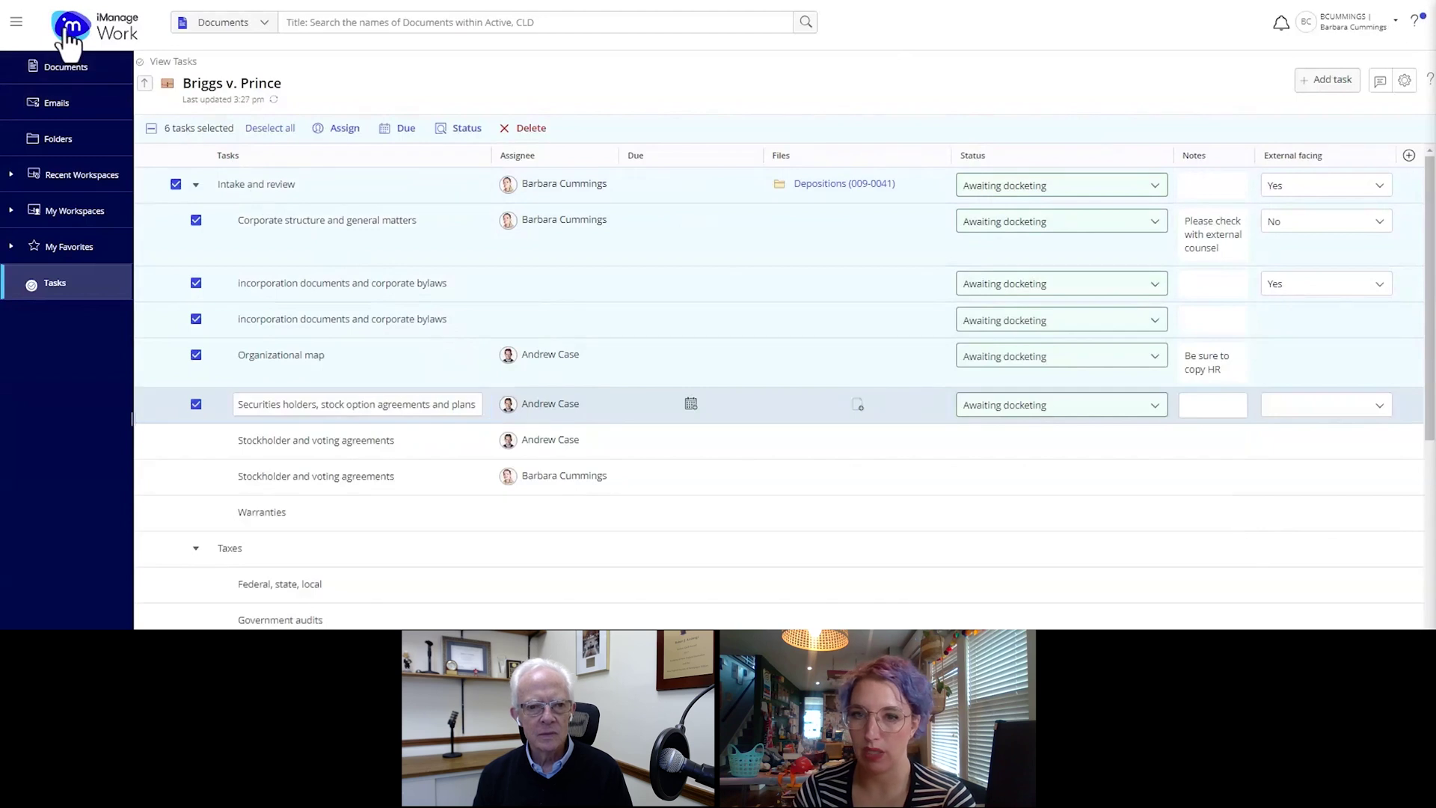
Add the pleading PDF as a Tracker task due 10/26/2023 with status In progress.
click(68, 33)
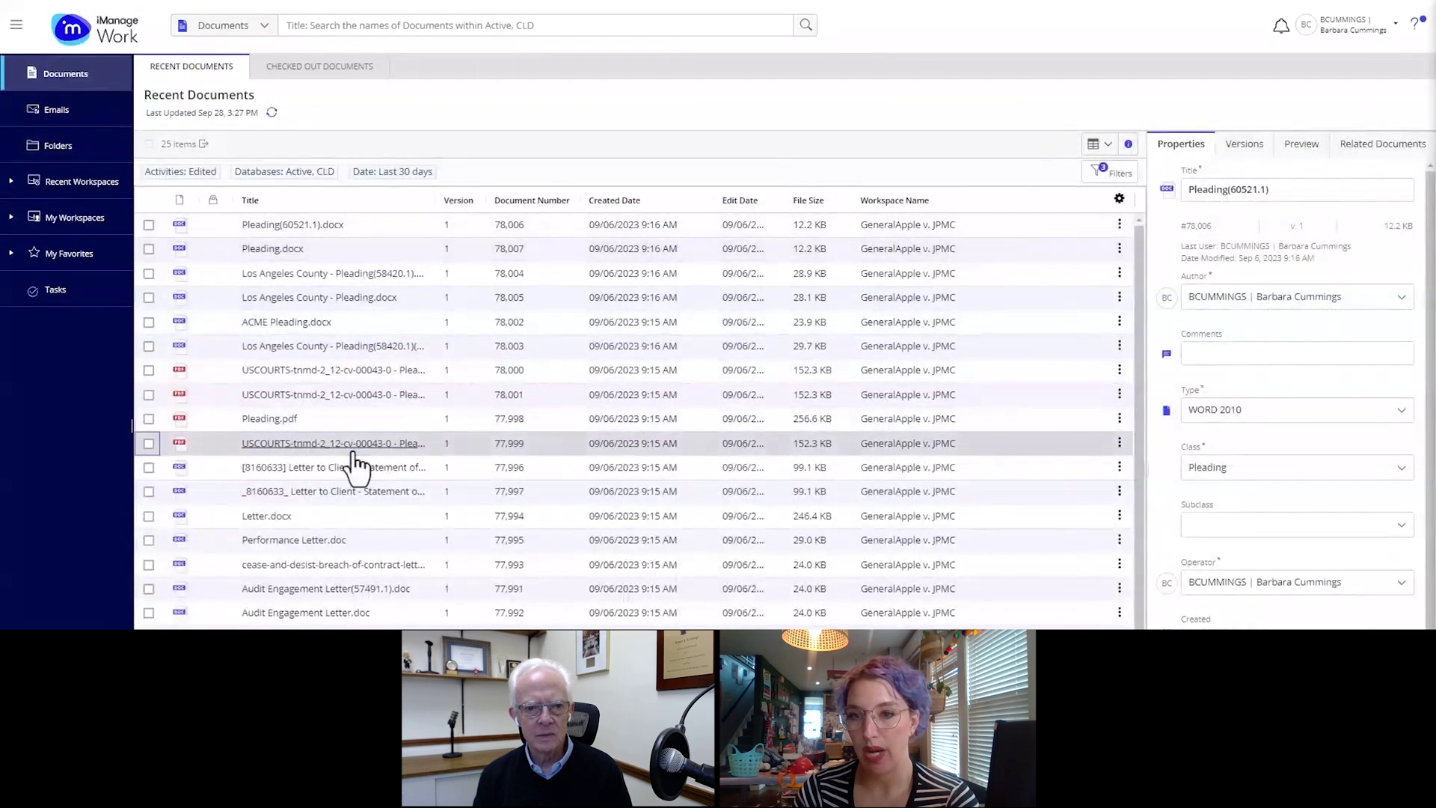
right_click(353, 456)
click(370, 472)
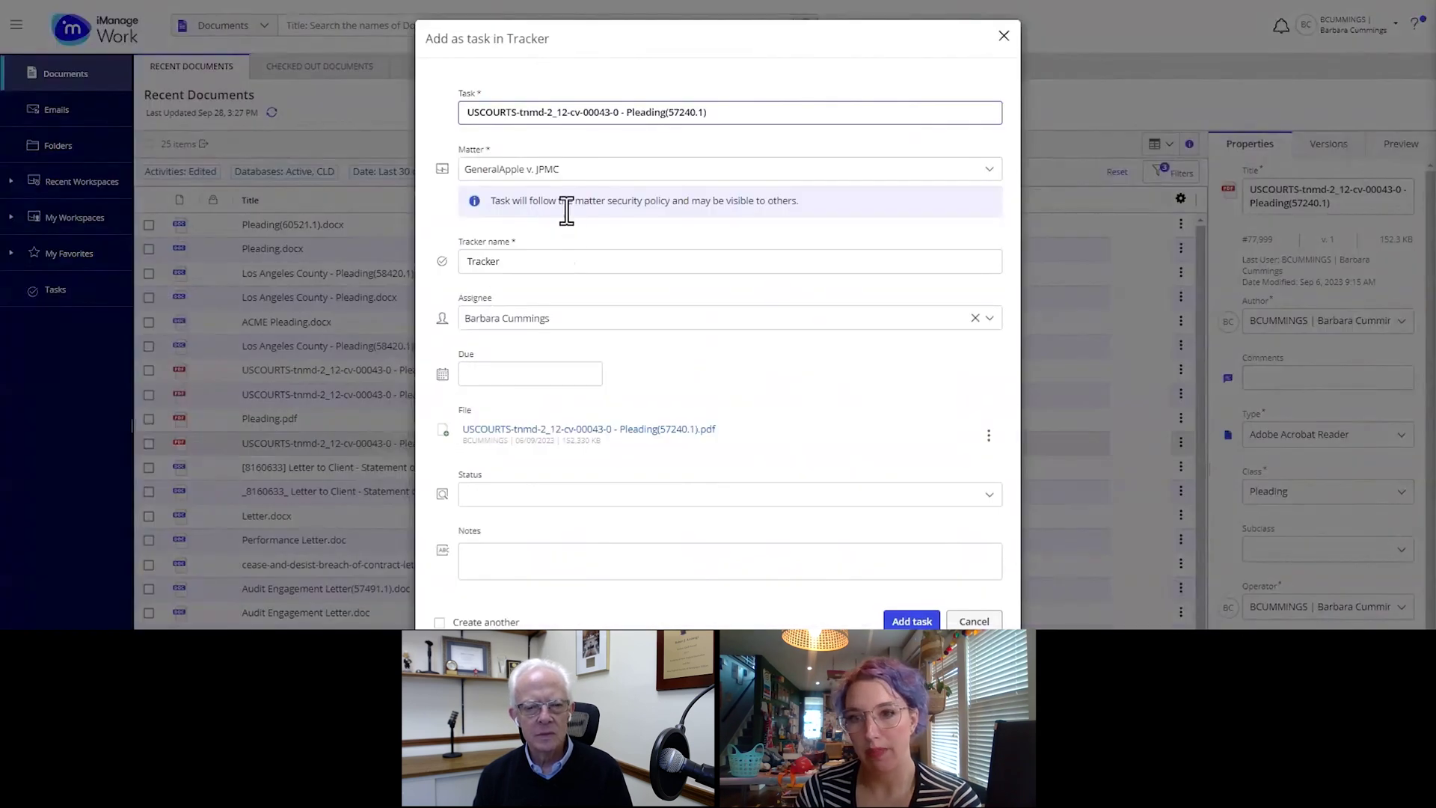
click(521, 375)
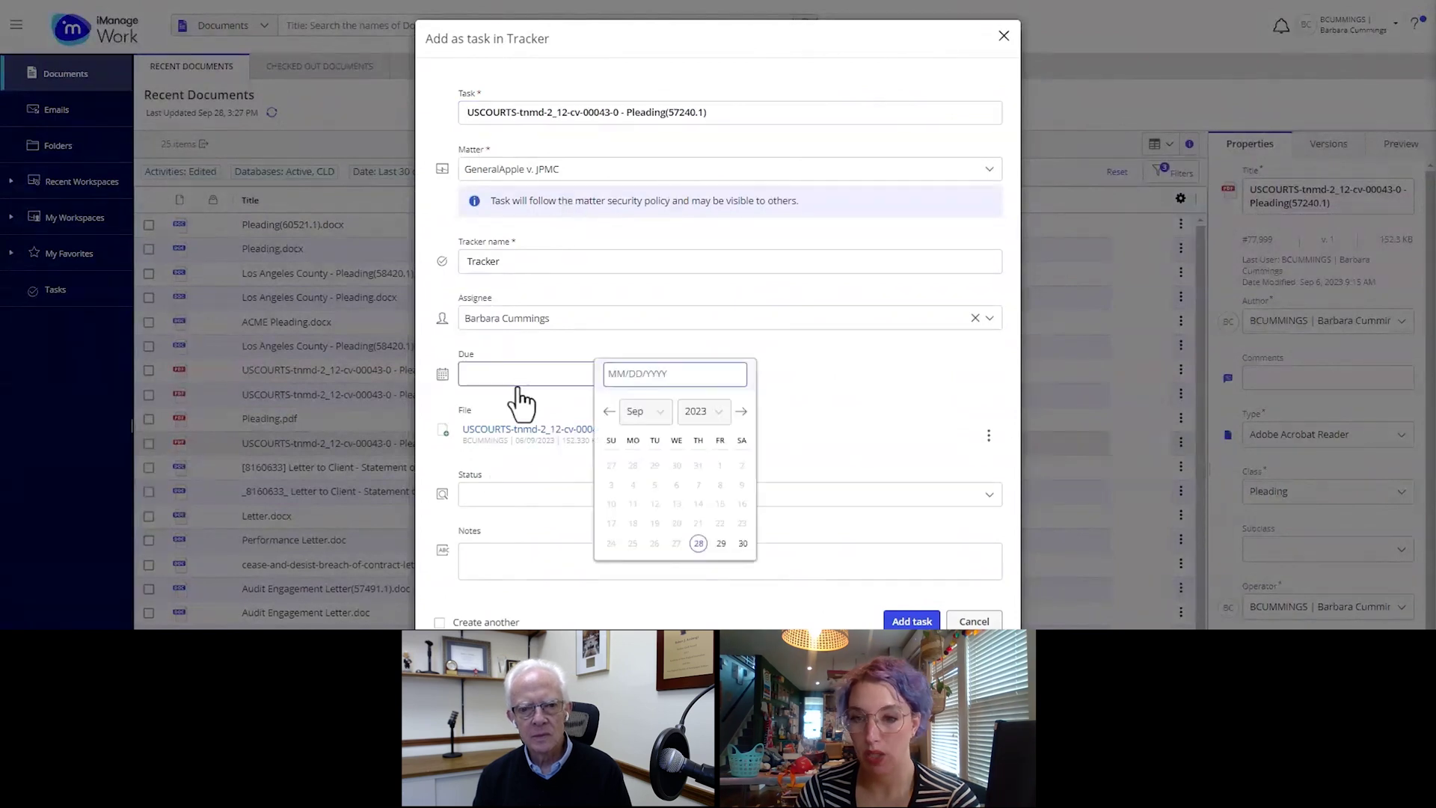
click(741, 411)
click(698, 523)
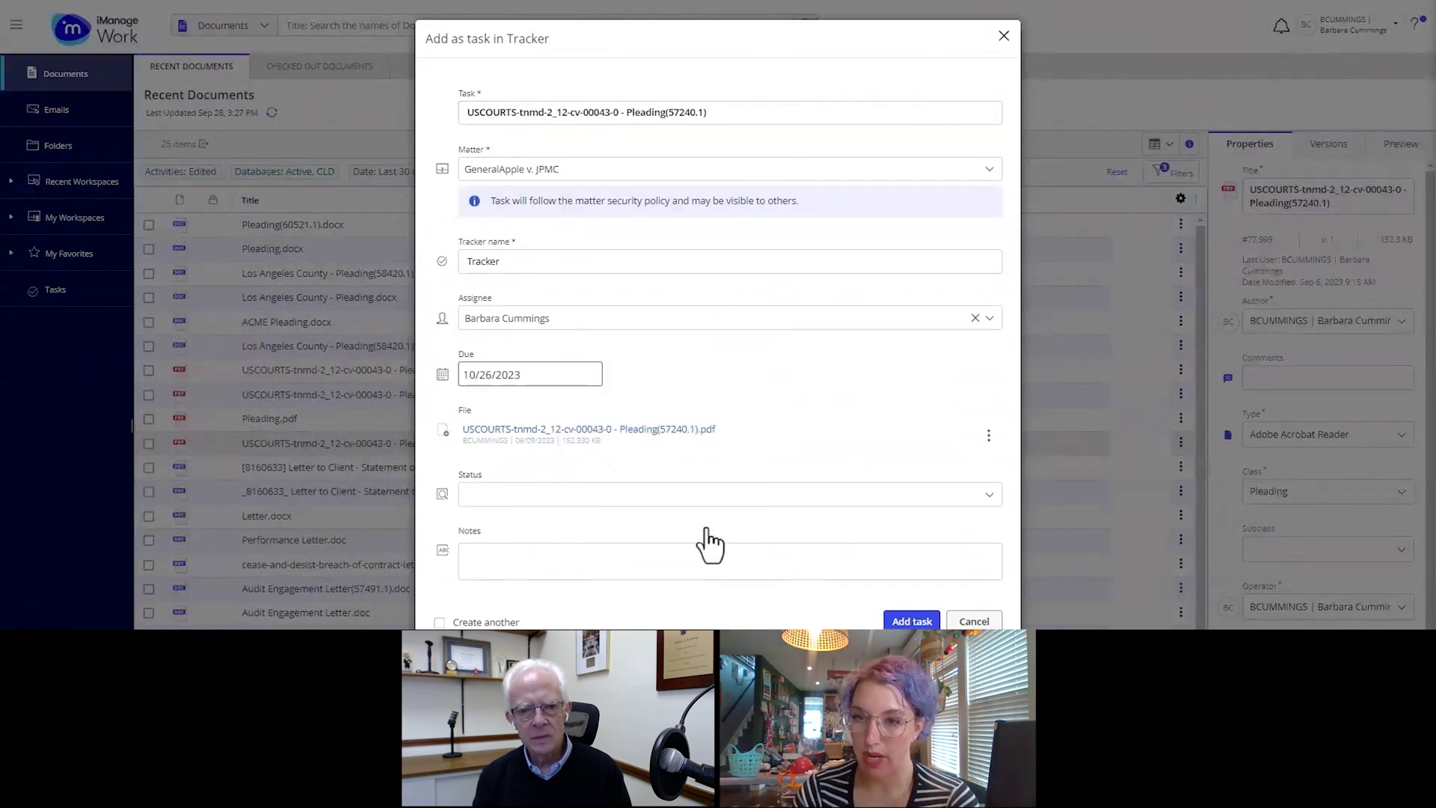
click(712, 494)
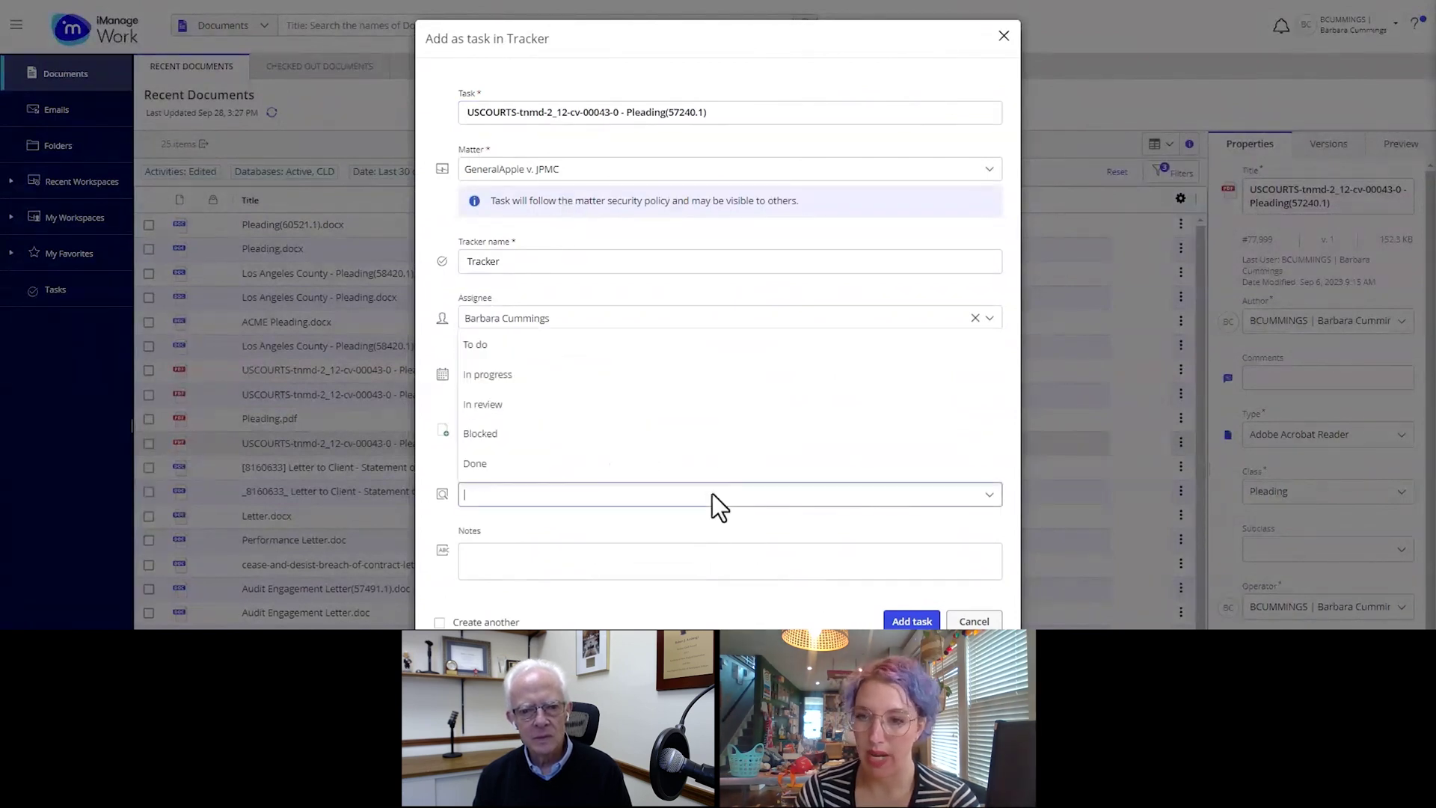
click(649, 377)
click(907, 622)
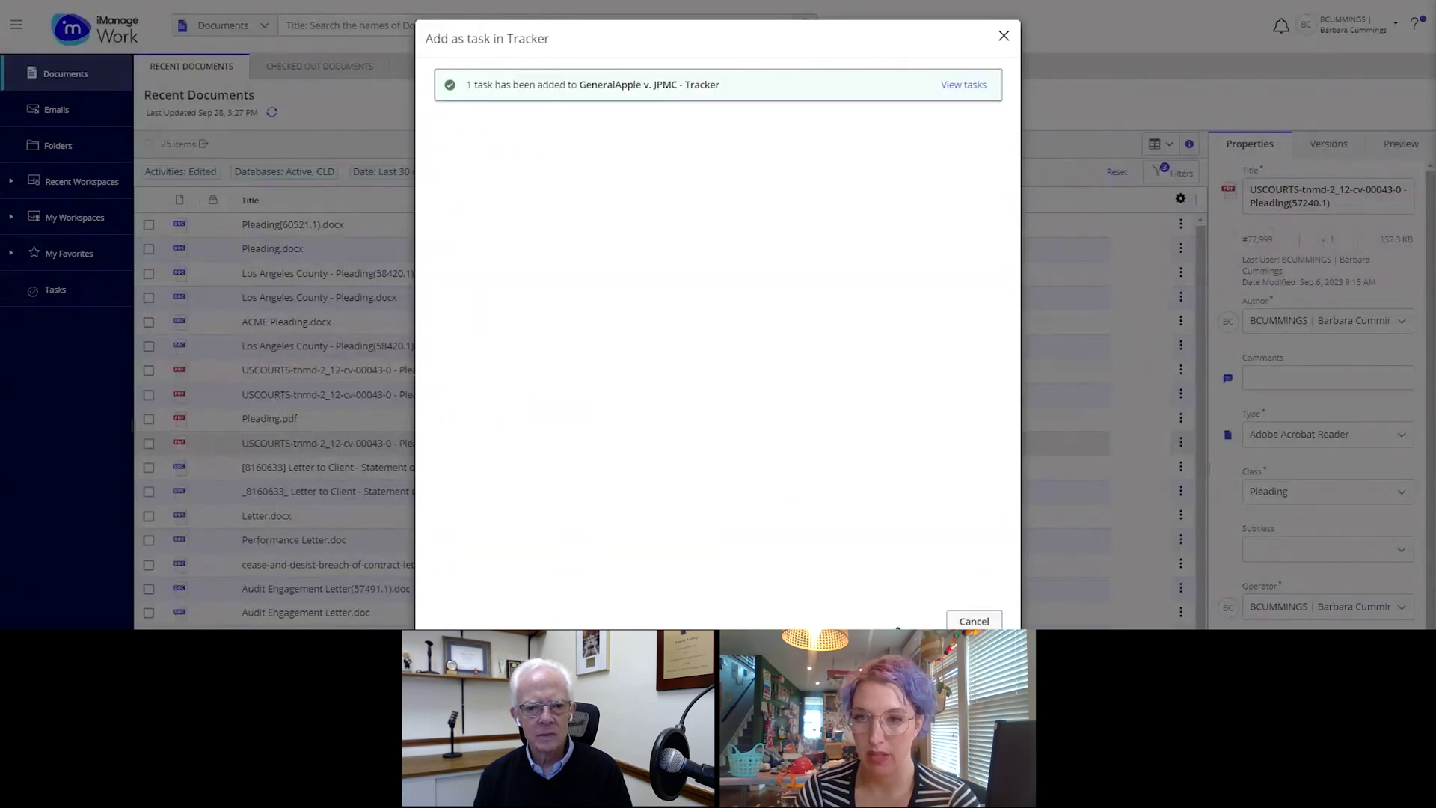
click(1003, 36)
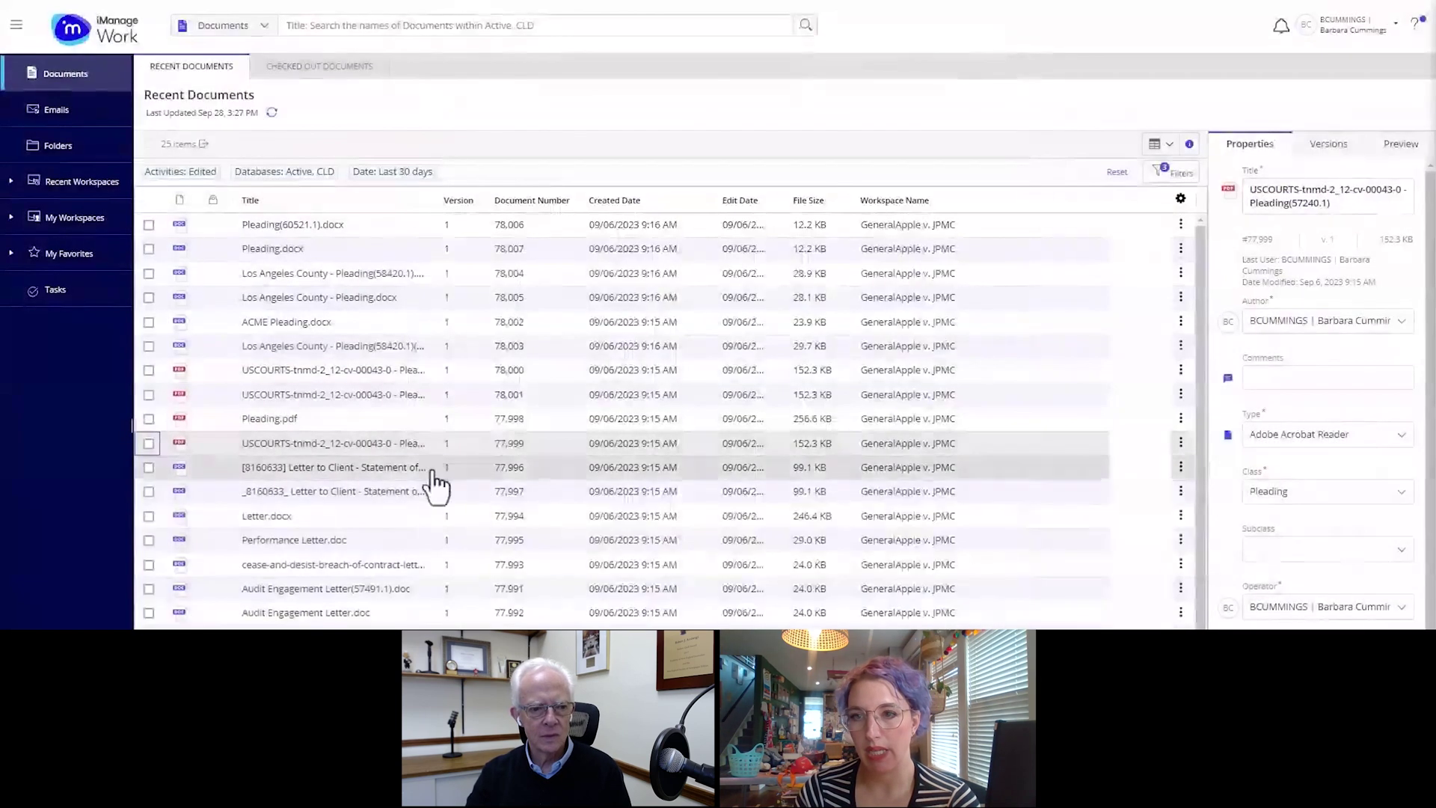
Add Letter.docx as a Tracker task due 9/29/2023.
right_click(357, 526)
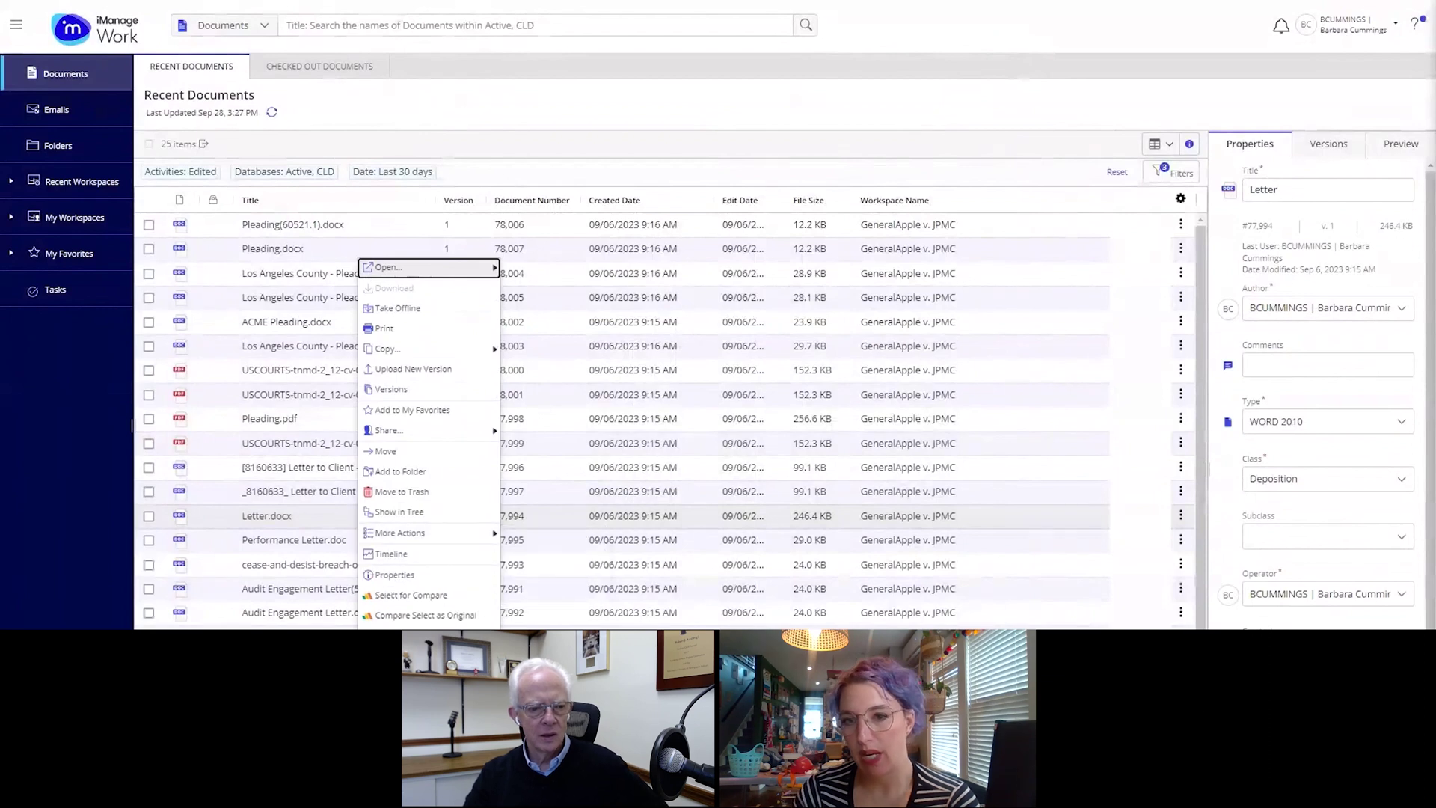
click(370, 591)
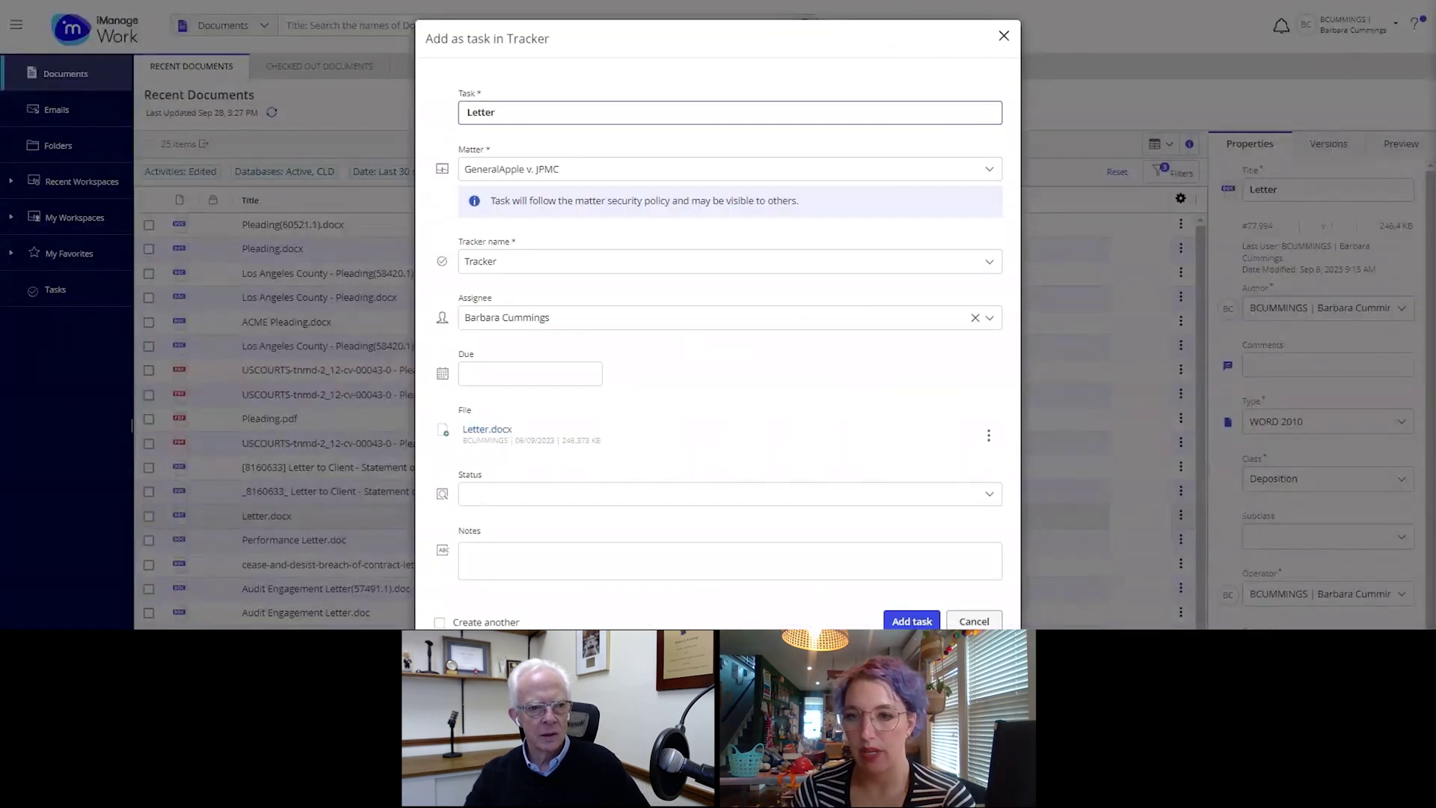
click(562, 380)
click(727, 548)
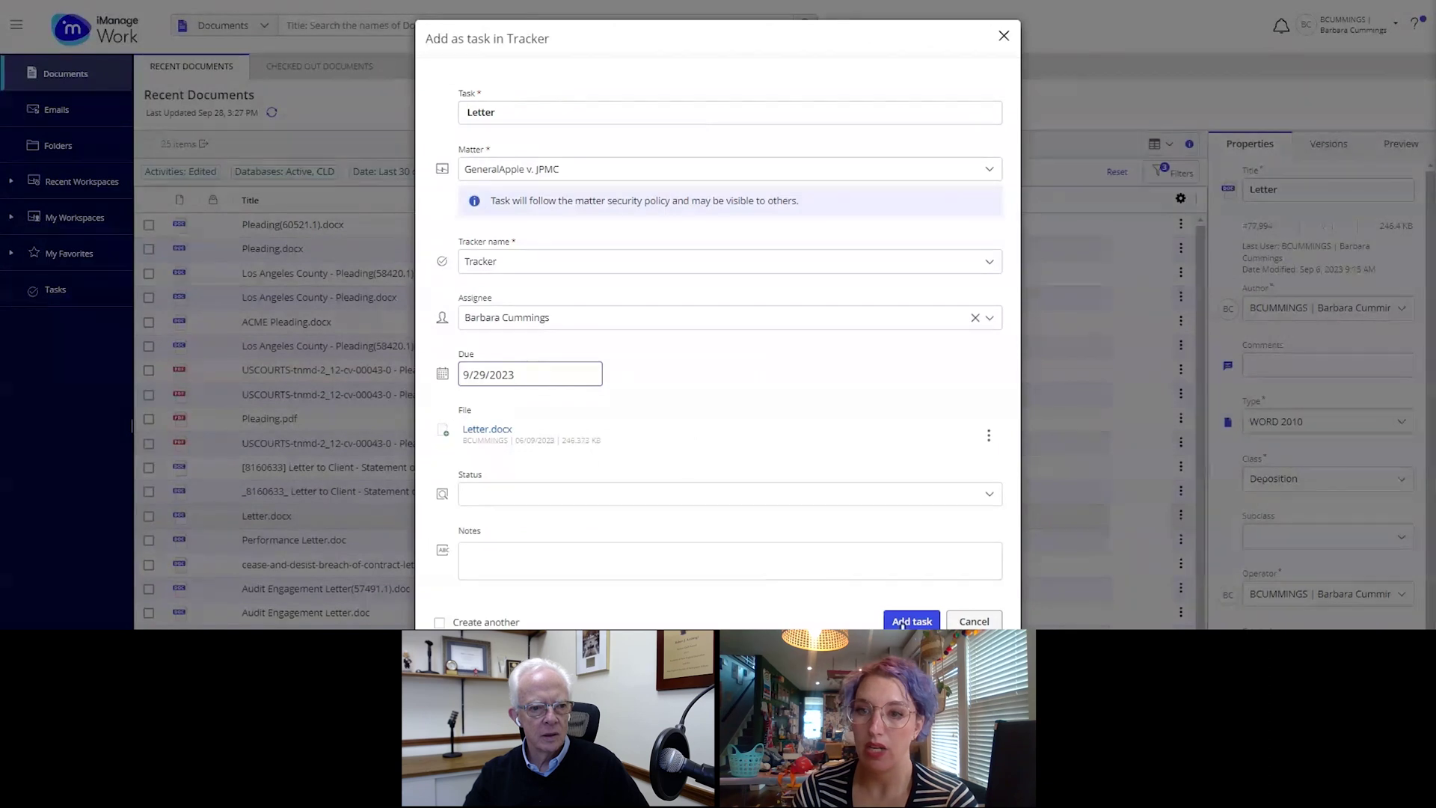
click(912, 620)
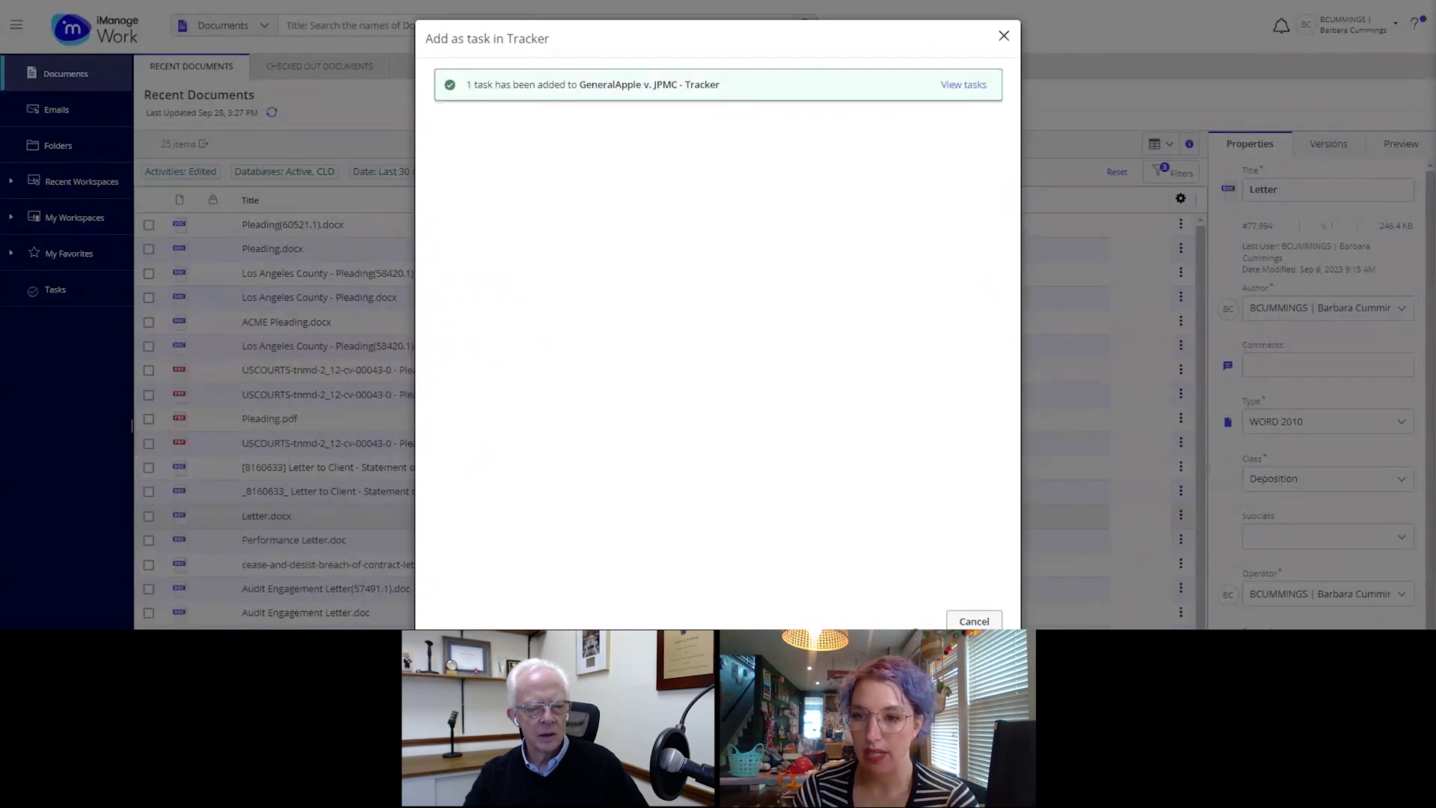
click(1002, 37)
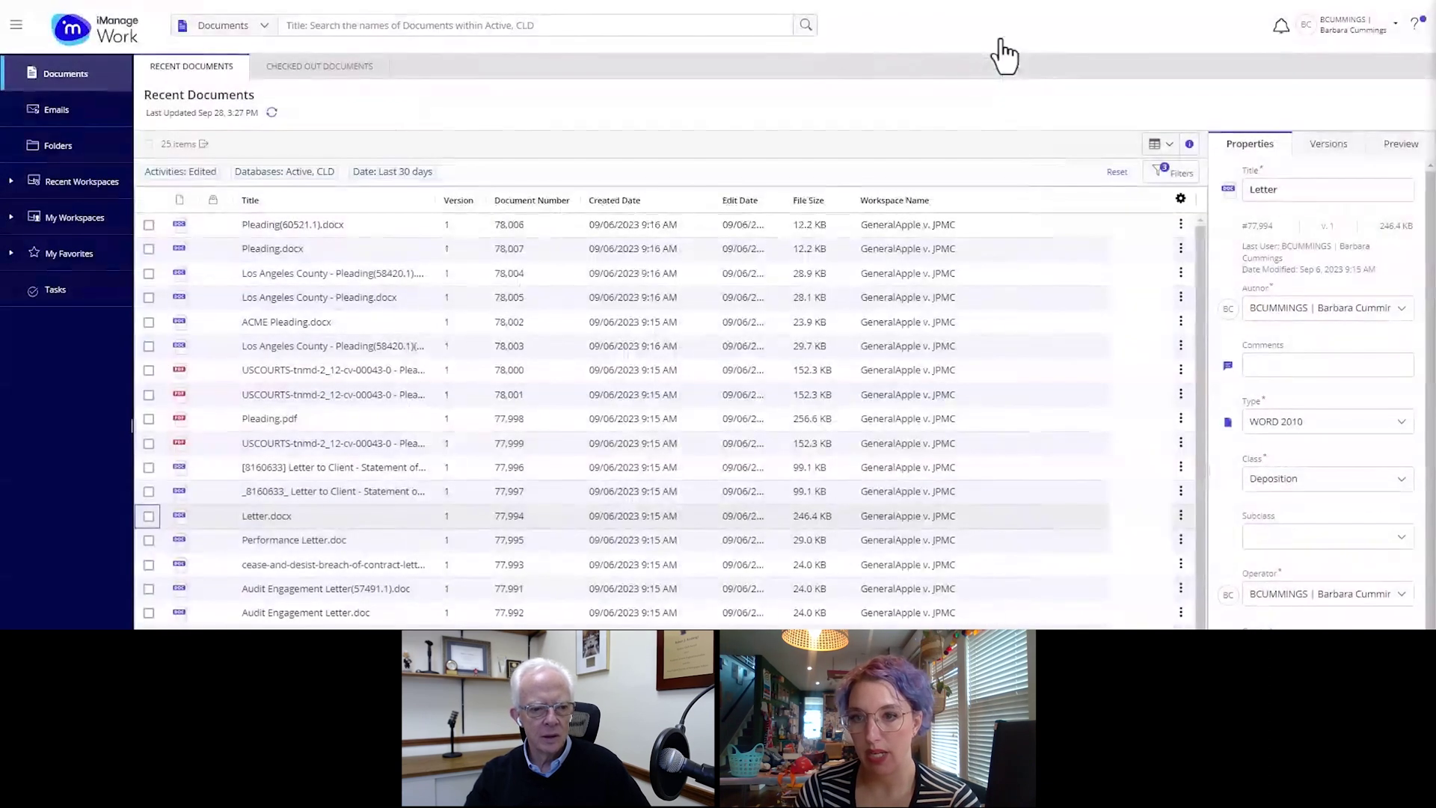
In the Johnston Visa workspace, make the Depositions folder a task due 10/25/2023.
click(80, 183)
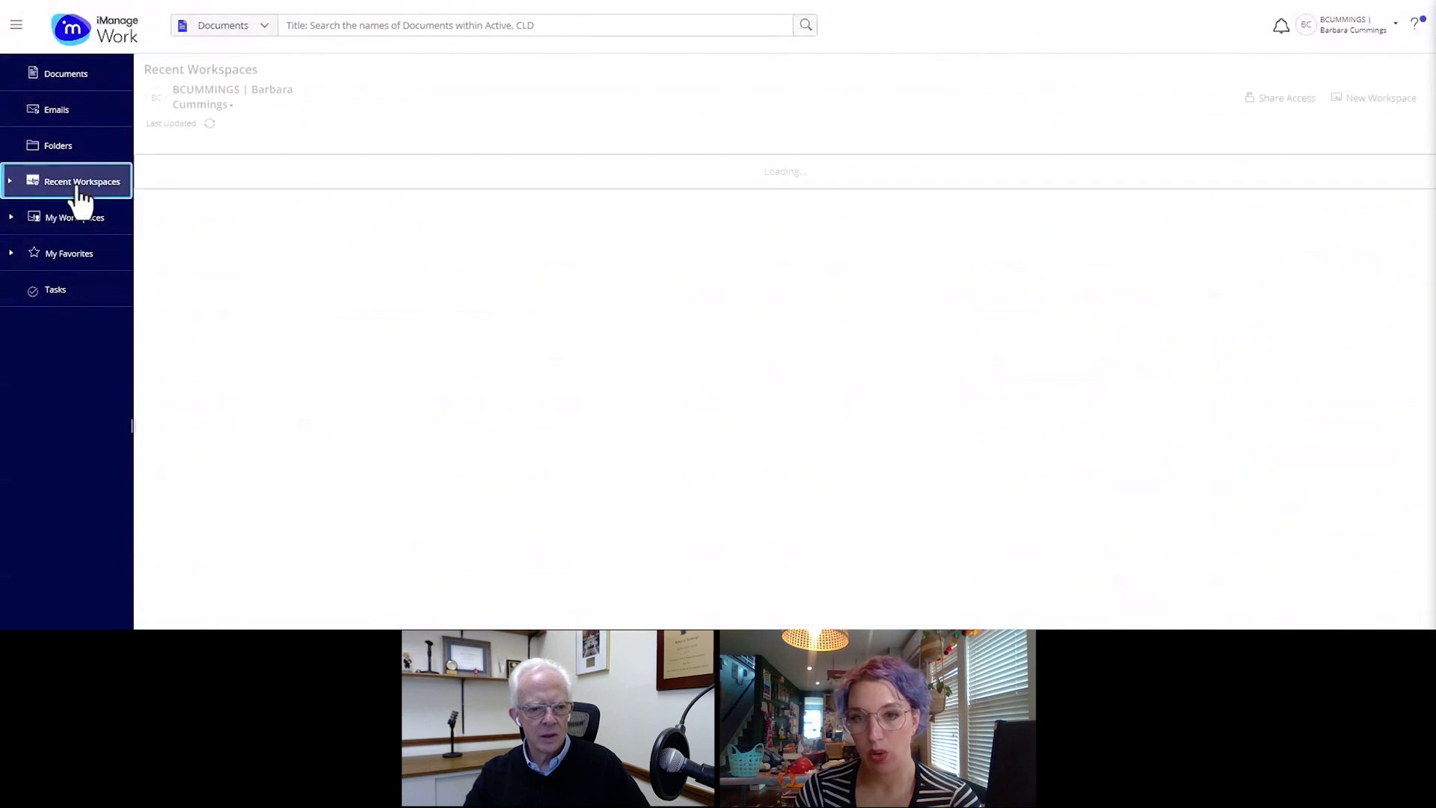
click(243, 237)
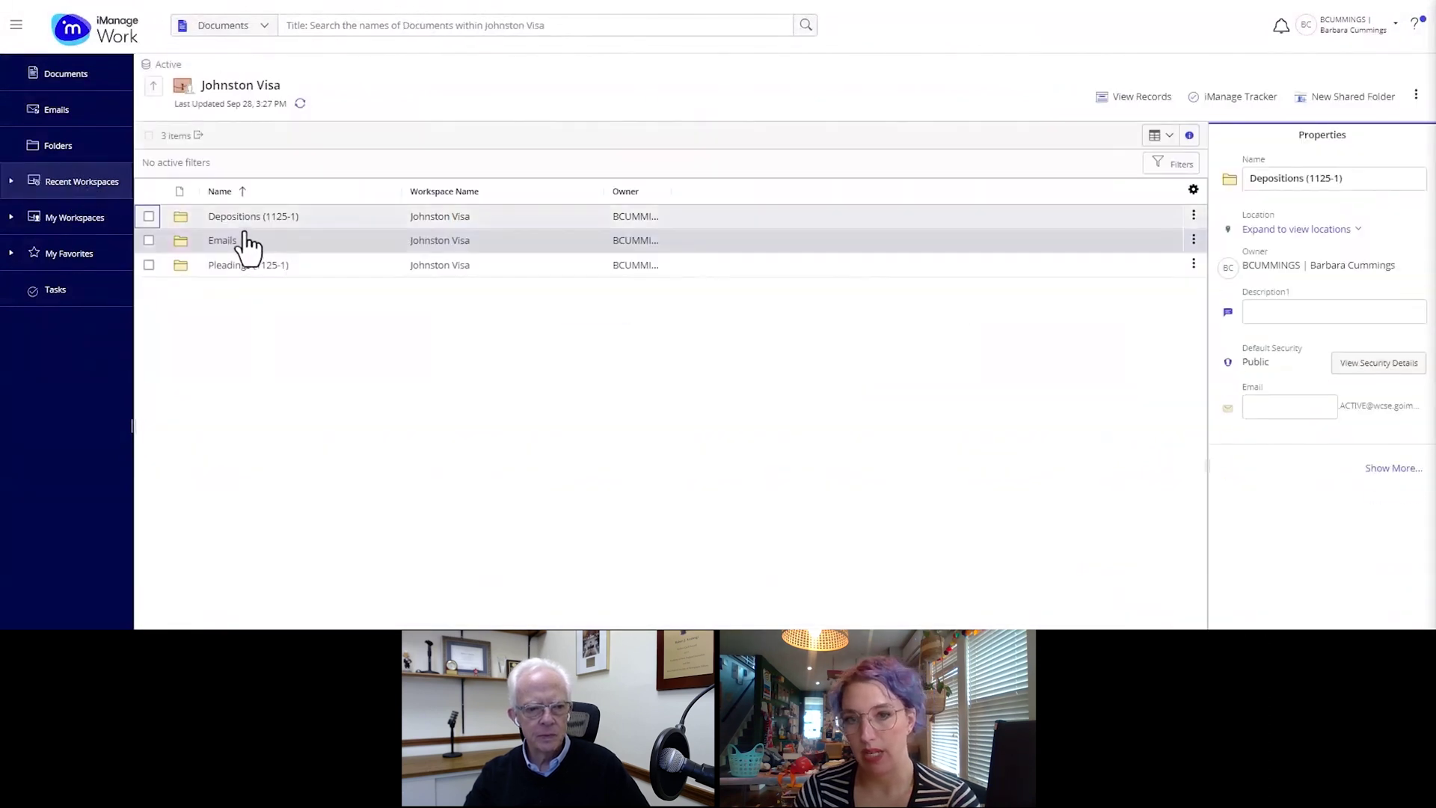
right_click(241, 224)
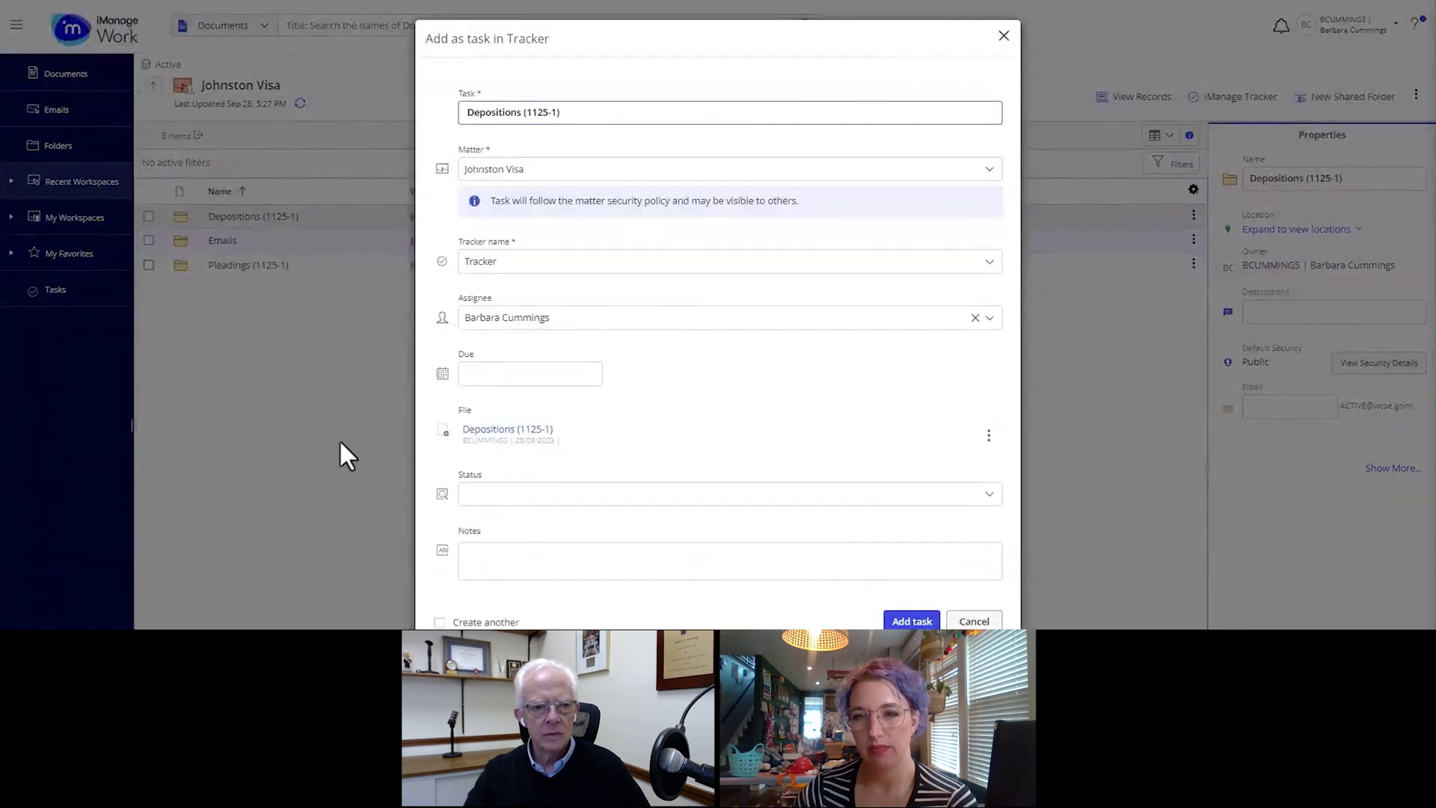
click(486, 377)
click(743, 412)
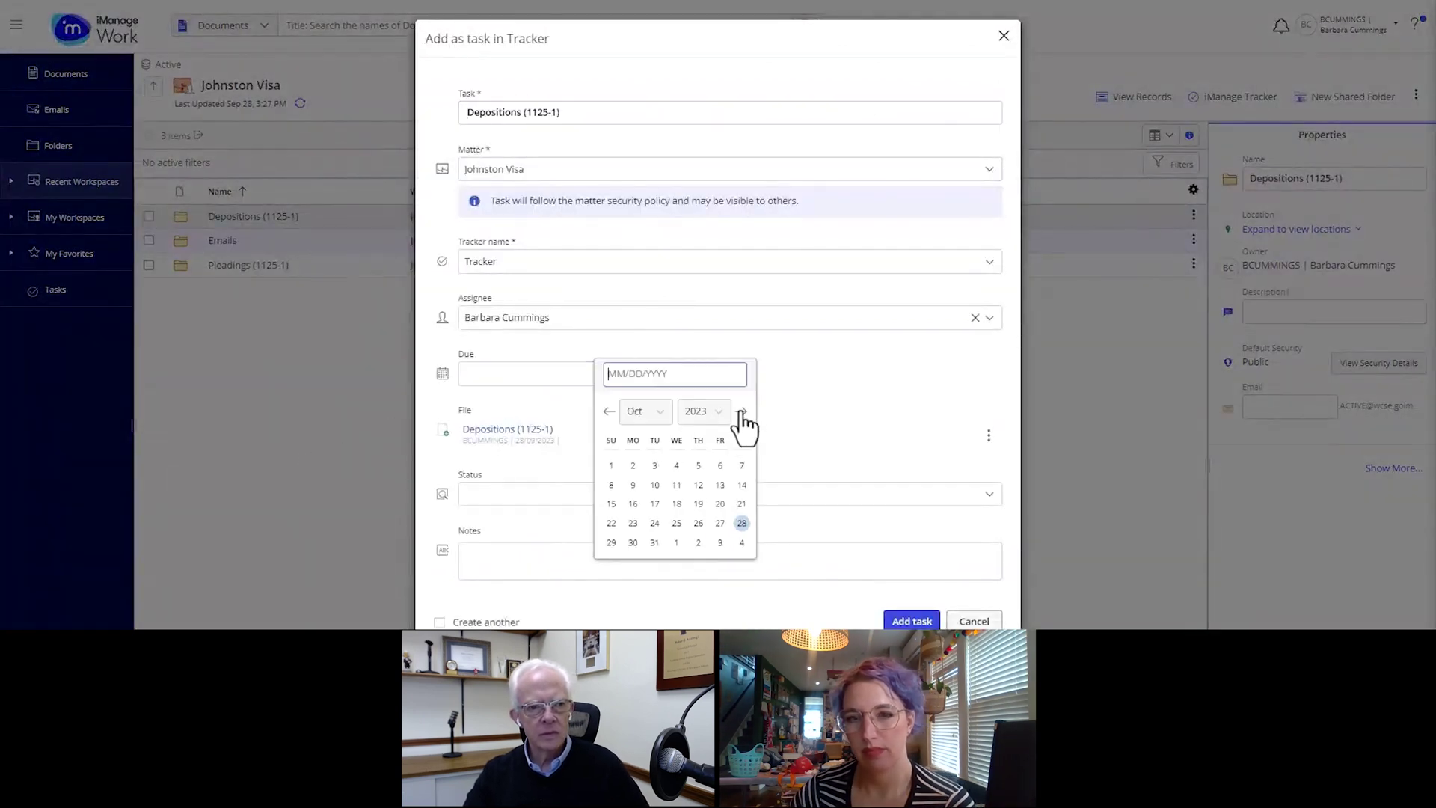
click(677, 543)
Add subtask 'Follow up on email - any further investigation needed?' assigned to a colleague, due 9/29/2023.
click(914, 621)
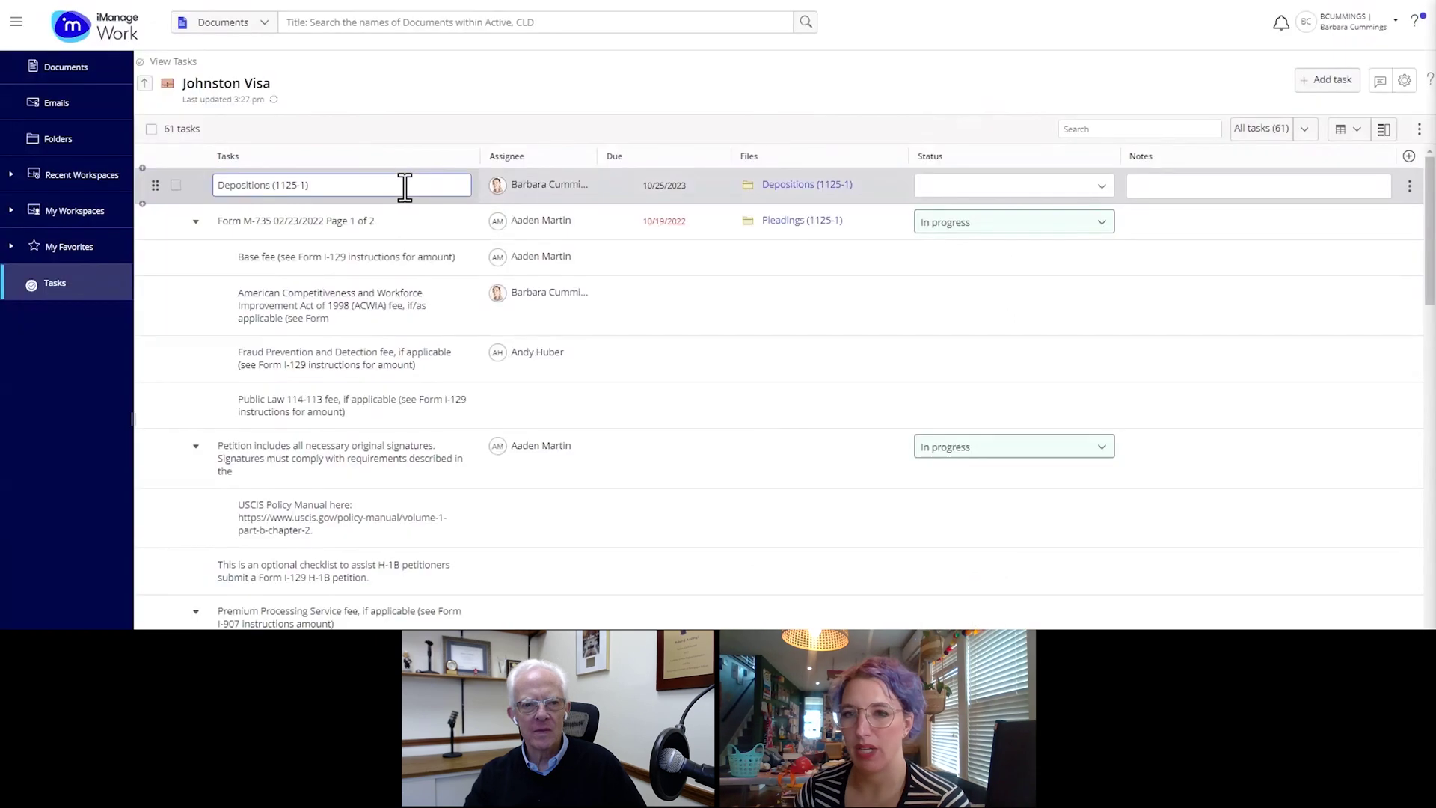
text(Follow up on email -)
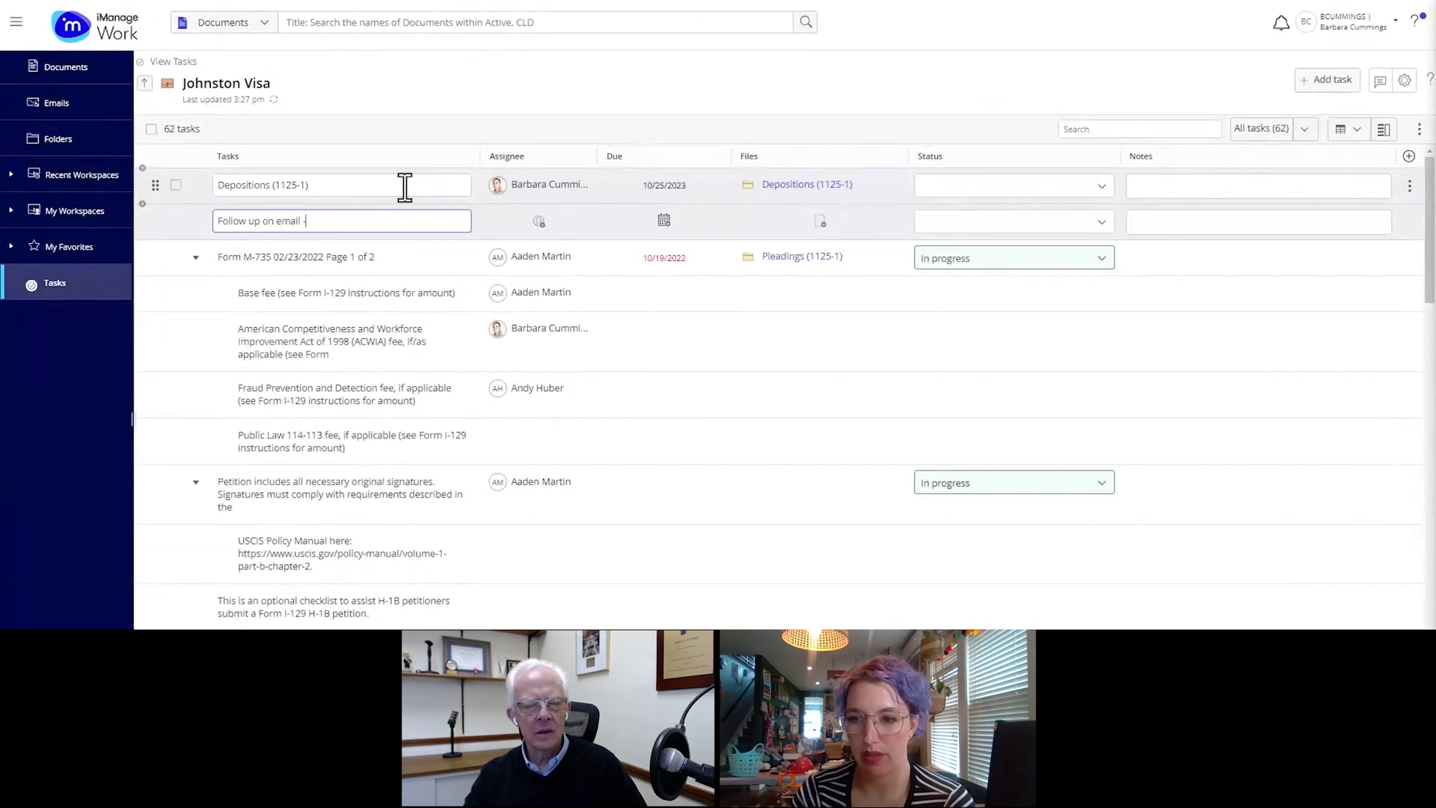
text( any further investiga)
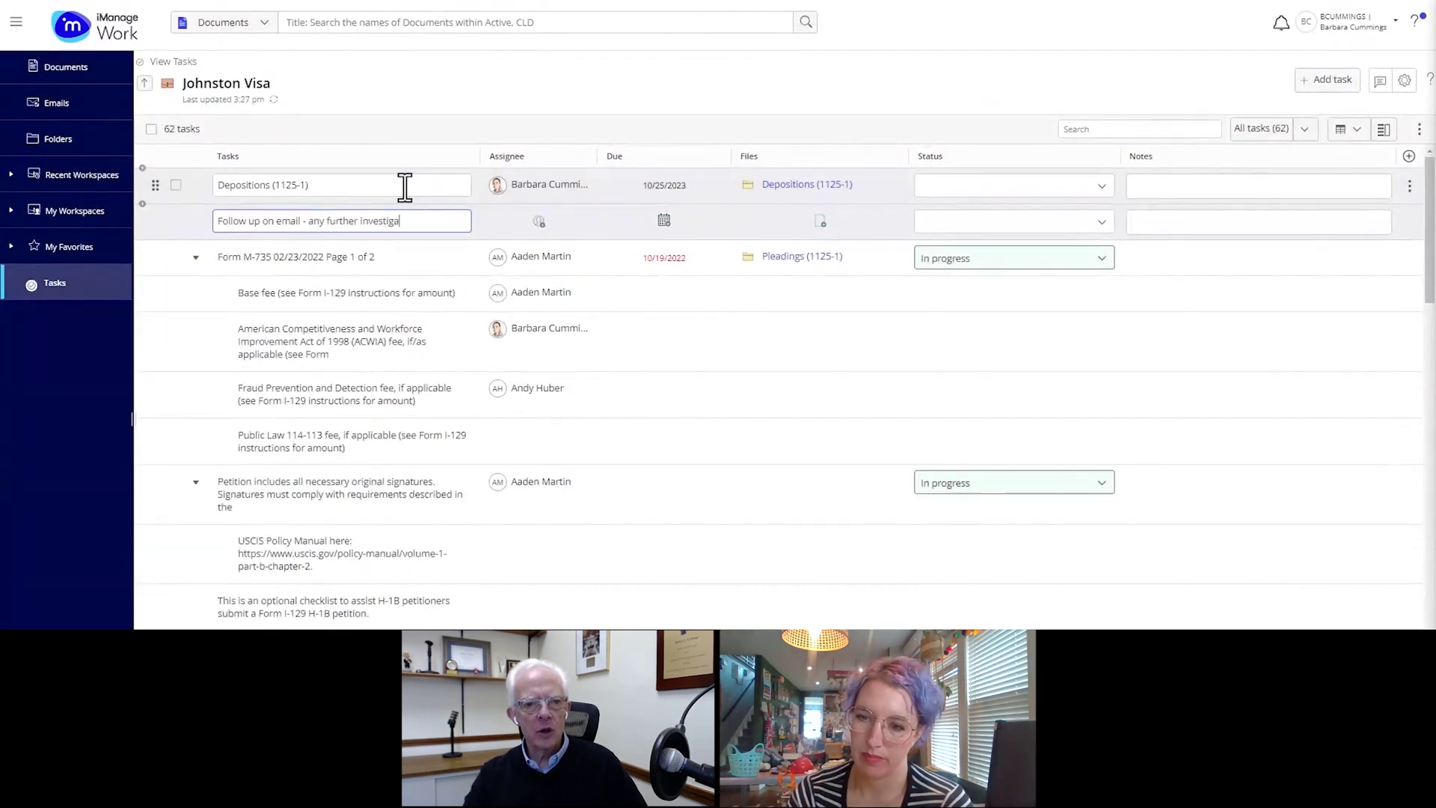
text(tion needed?)
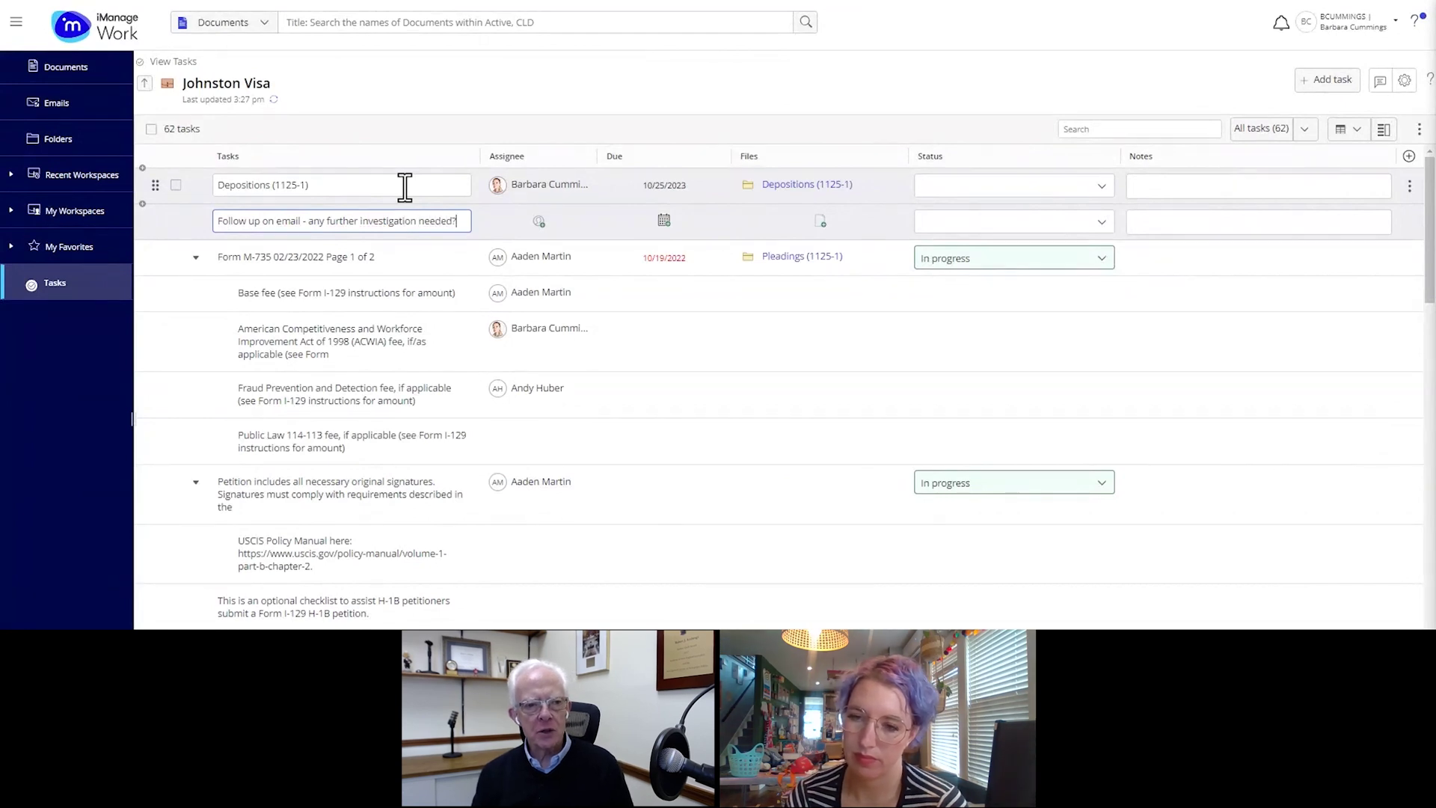
key(Tab)
click(542, 223)
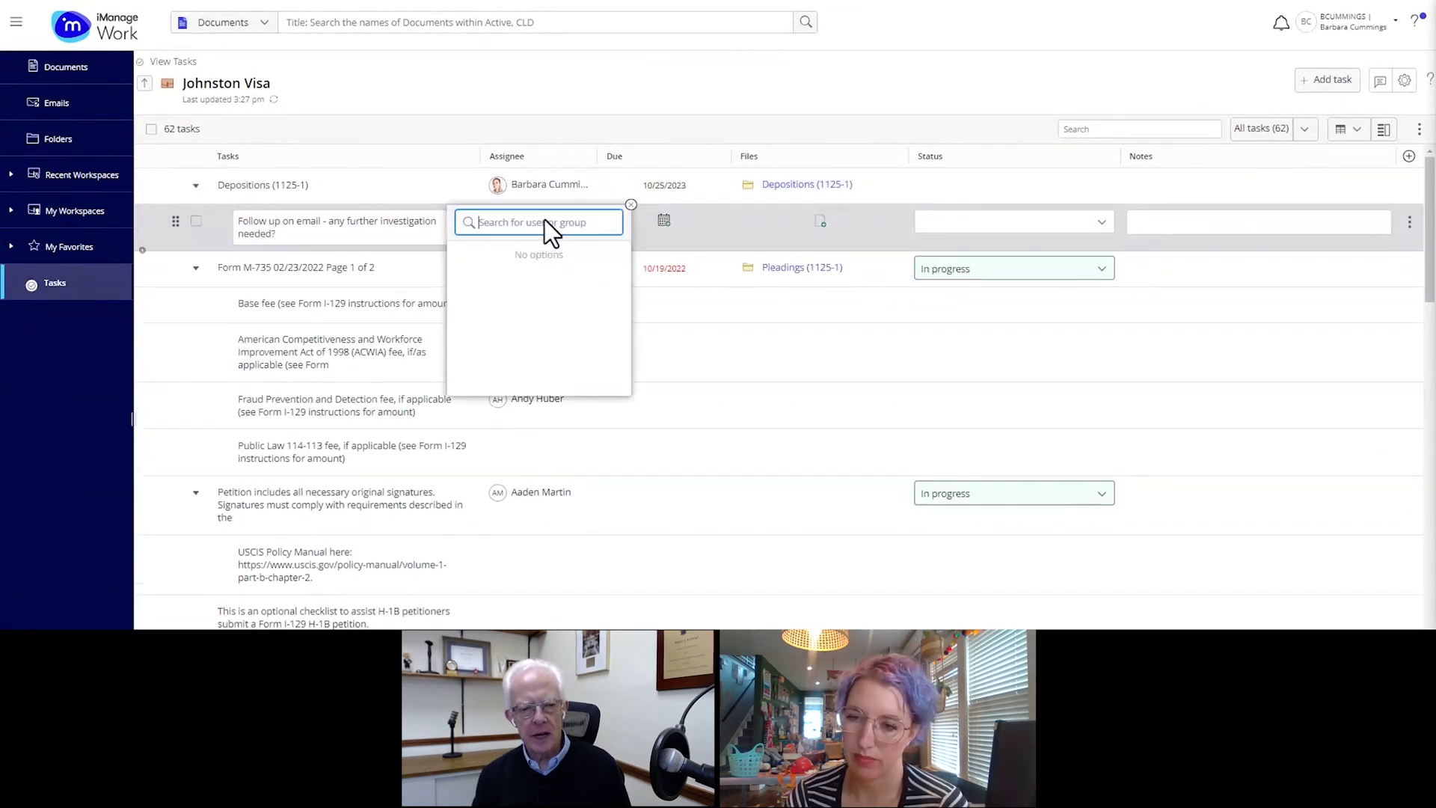
click(522, 292)
click(668, 228)
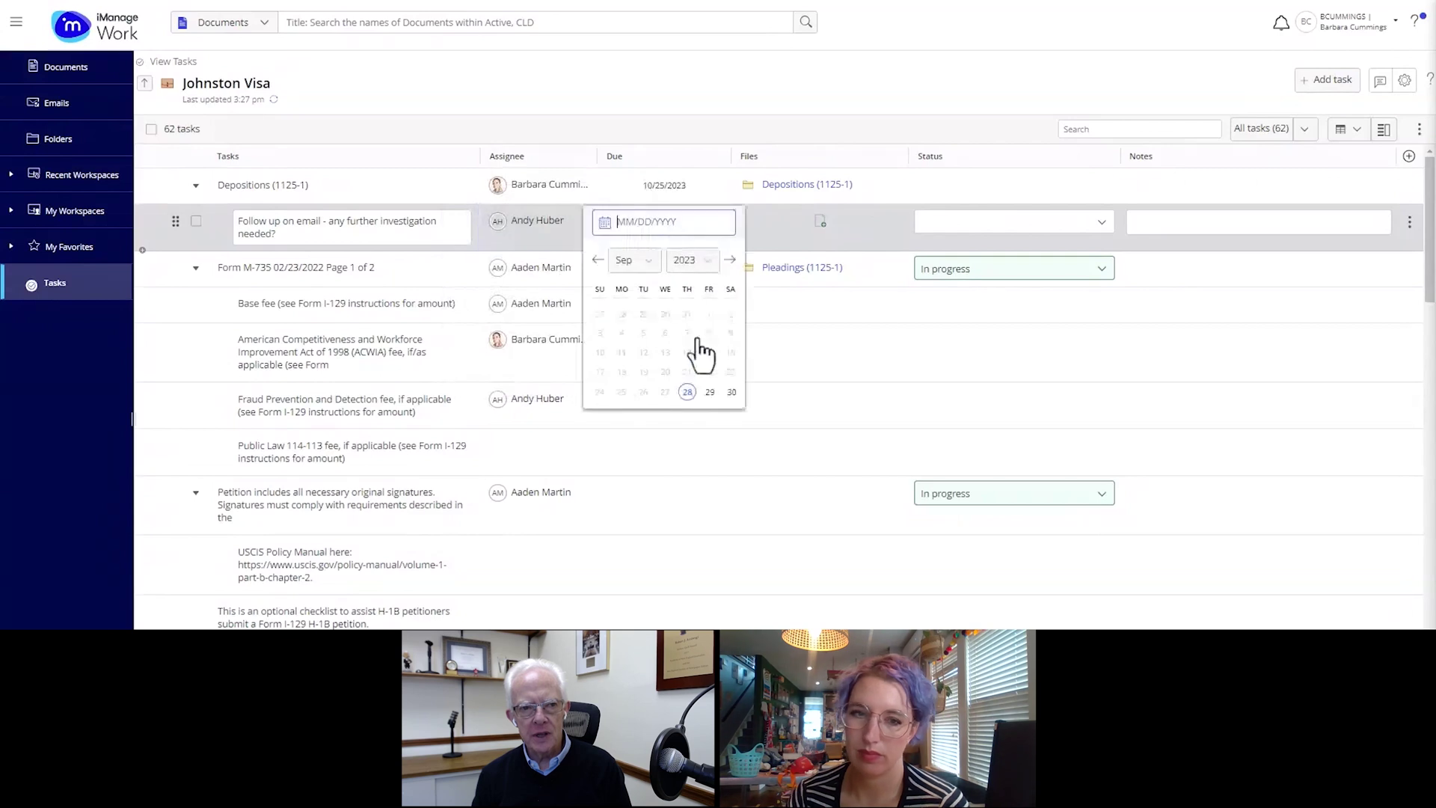
click(710, 392)
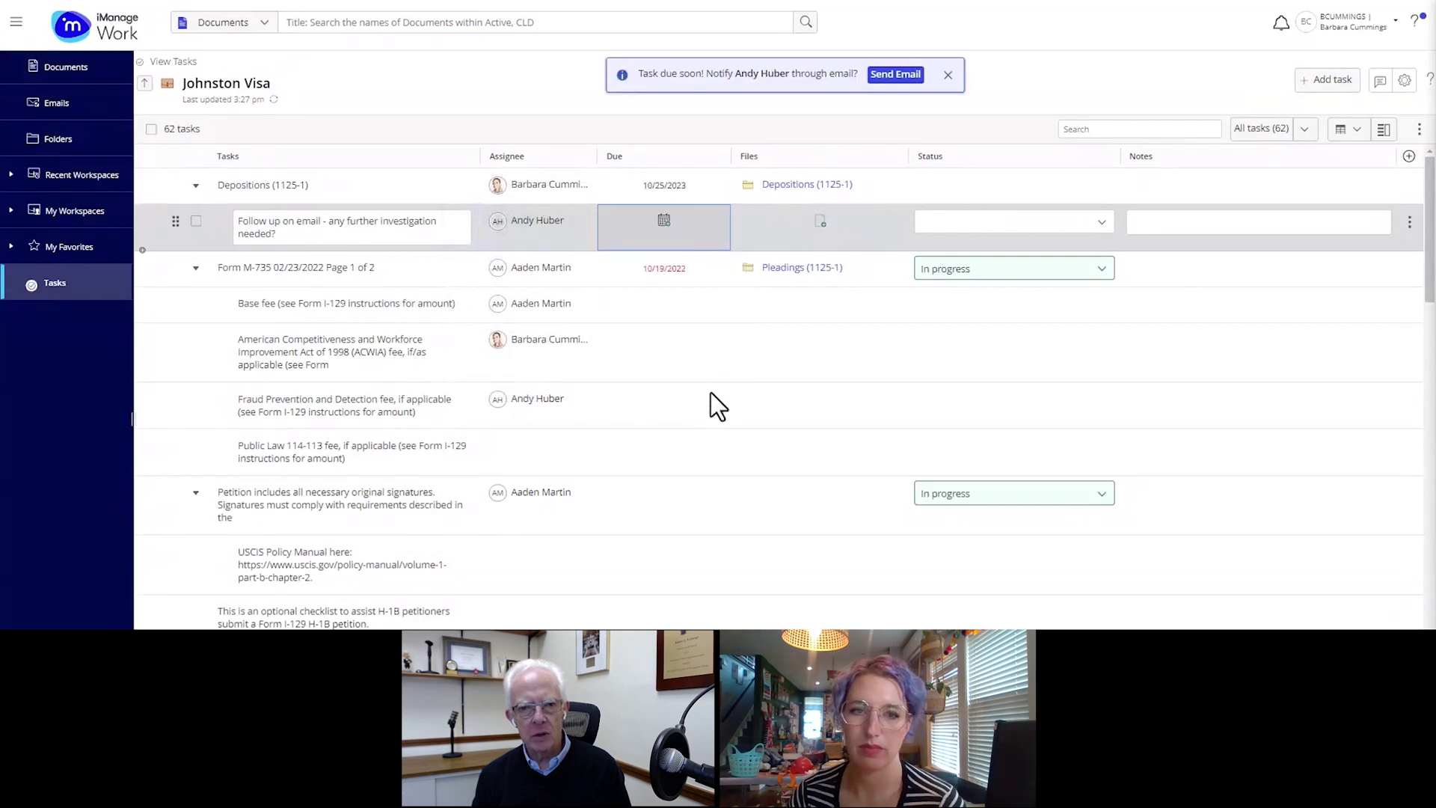
click(947, 75)
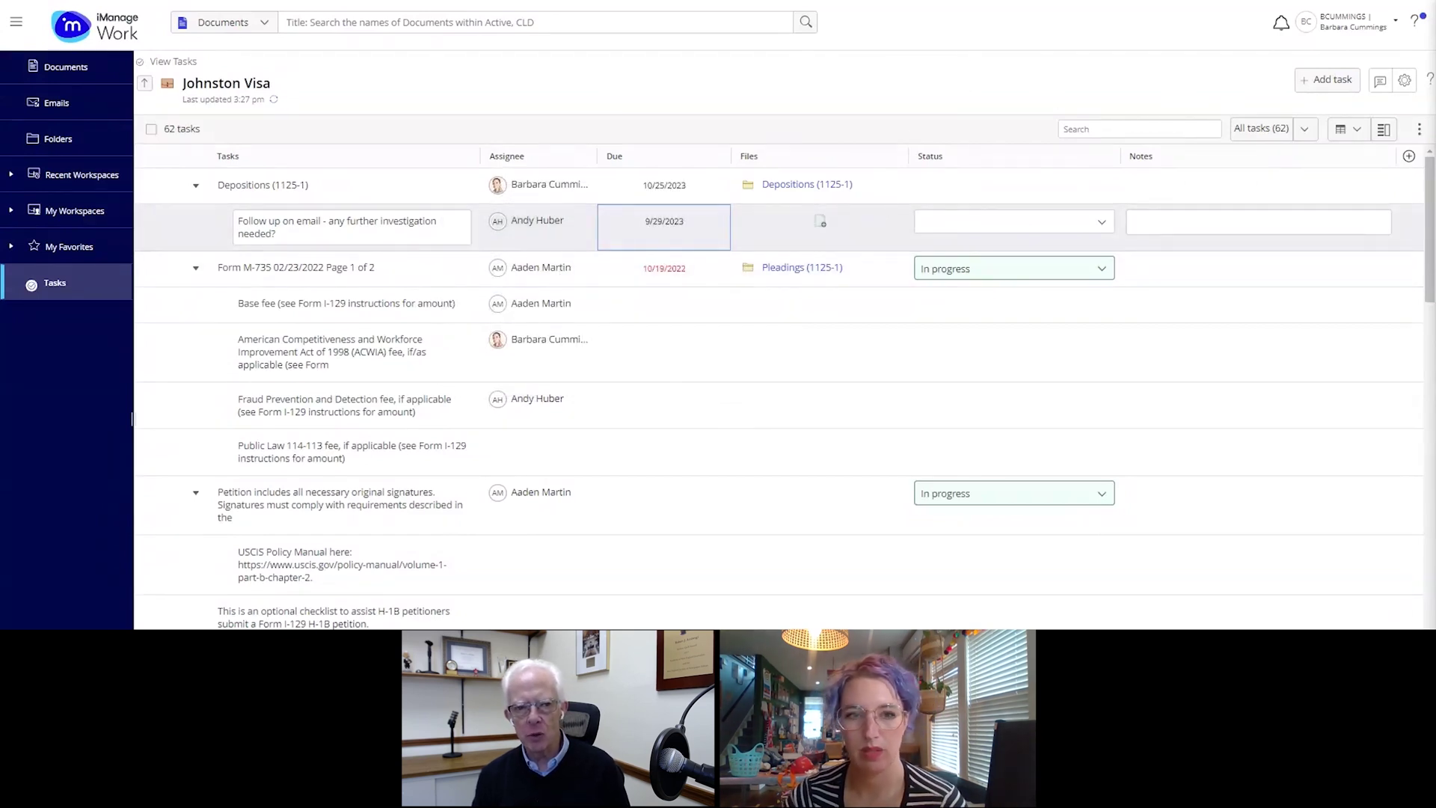